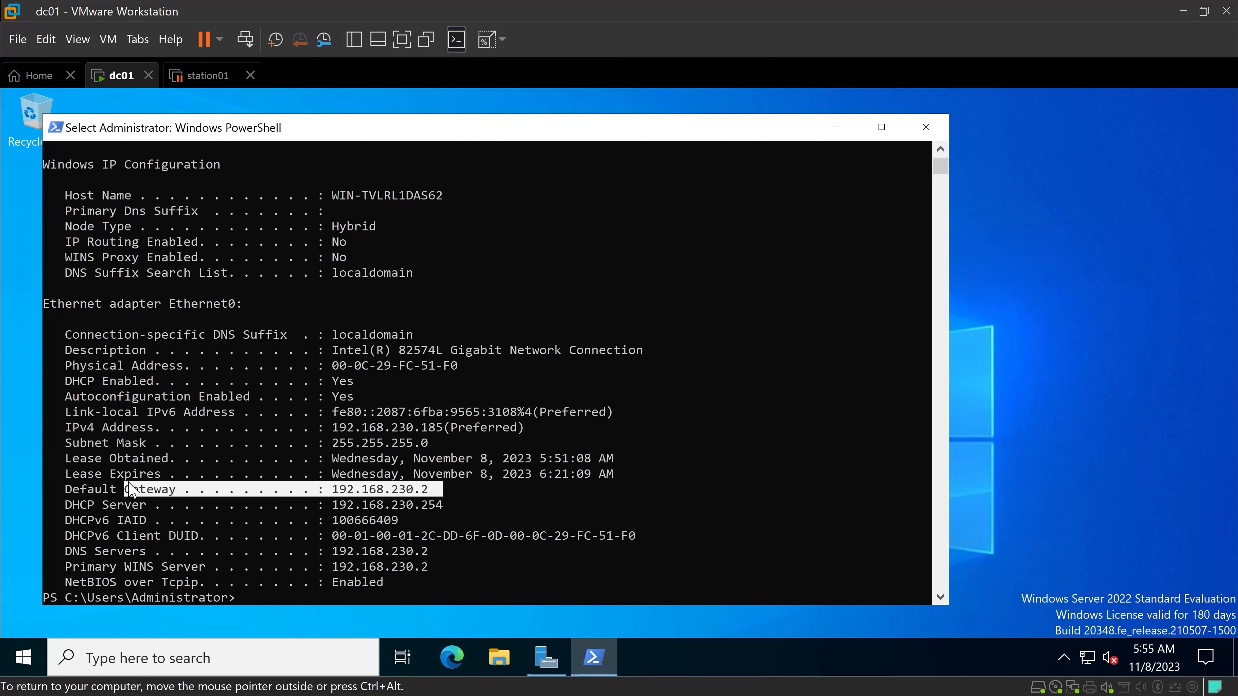
Check the default gateway address in the PowerShell IP configuration output.
{"action": "left_click", "coordinate": [446, 500]}
{"action": "left_click_drag", "start_coordinate": [435, 490], "coordinate": [428, 490]}
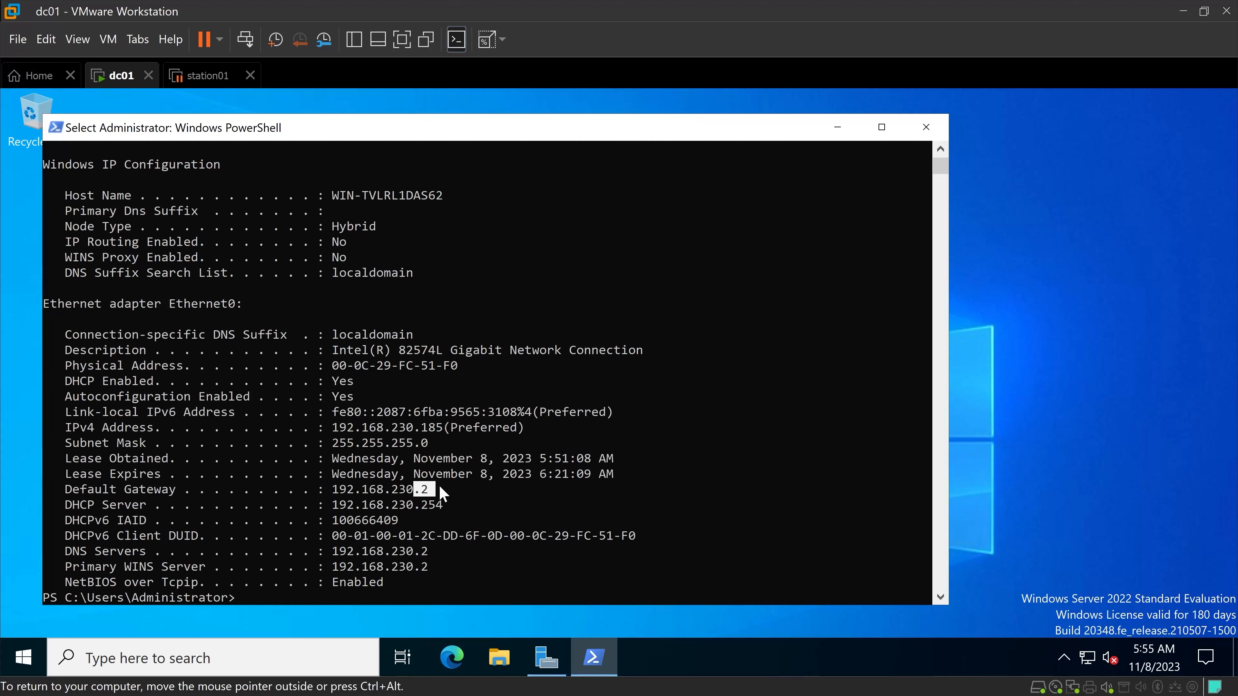
{"action": "left_click", "coordinate": [883, 504]}
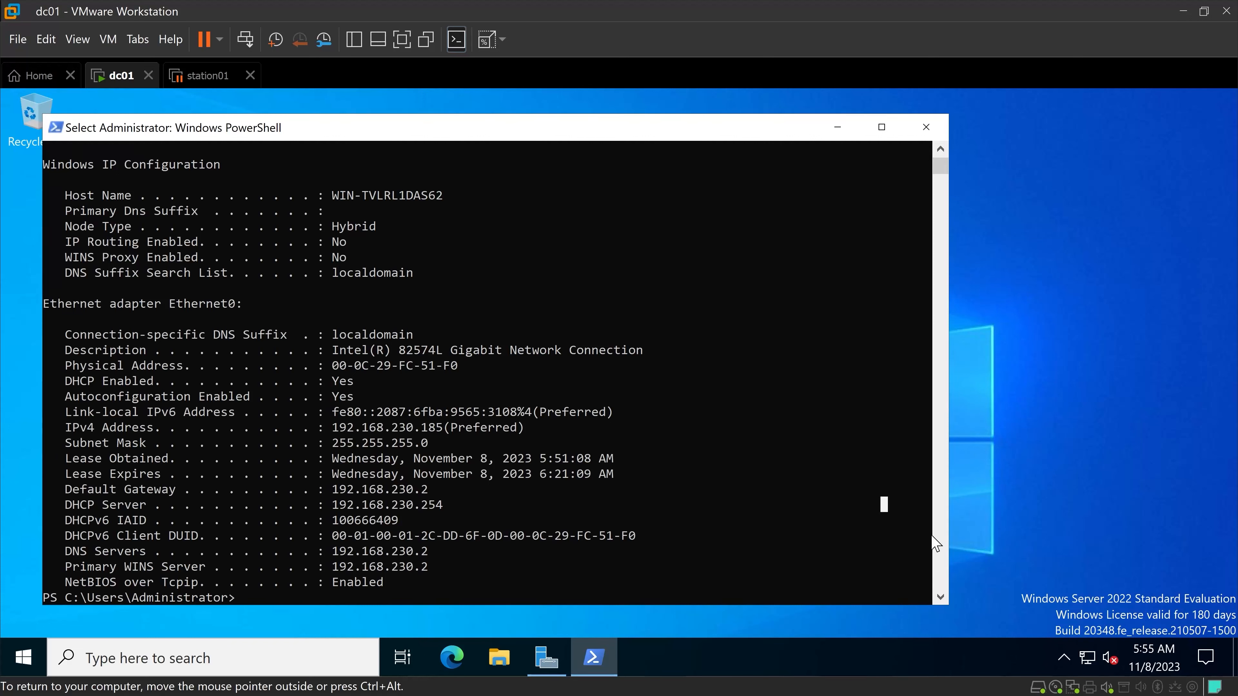
Open the Internet Protocol Version 4 (TCP/IPv4) properties of the Ethernet0 adapter.
{"action": "right_click", "coordinate": [1082, 662]}
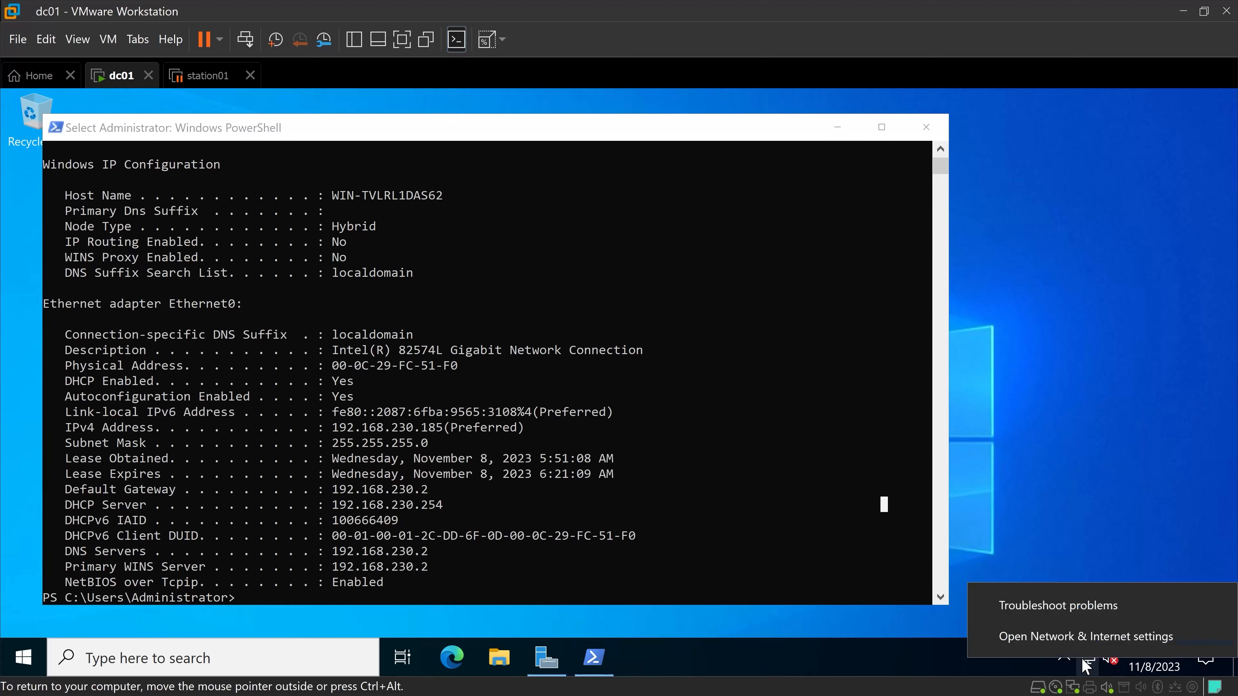
{"action": "left_click", "coordinate": [1088, 636]}
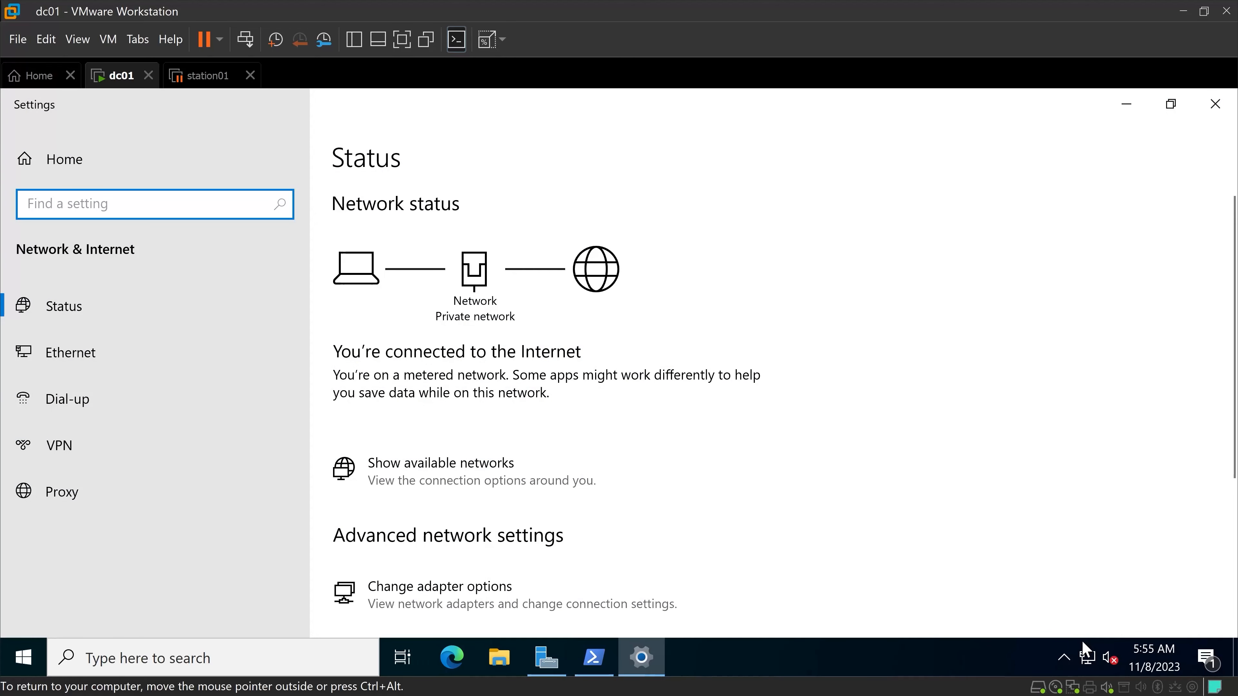
{"action": "left_click", "coordinate": [101, 358]}
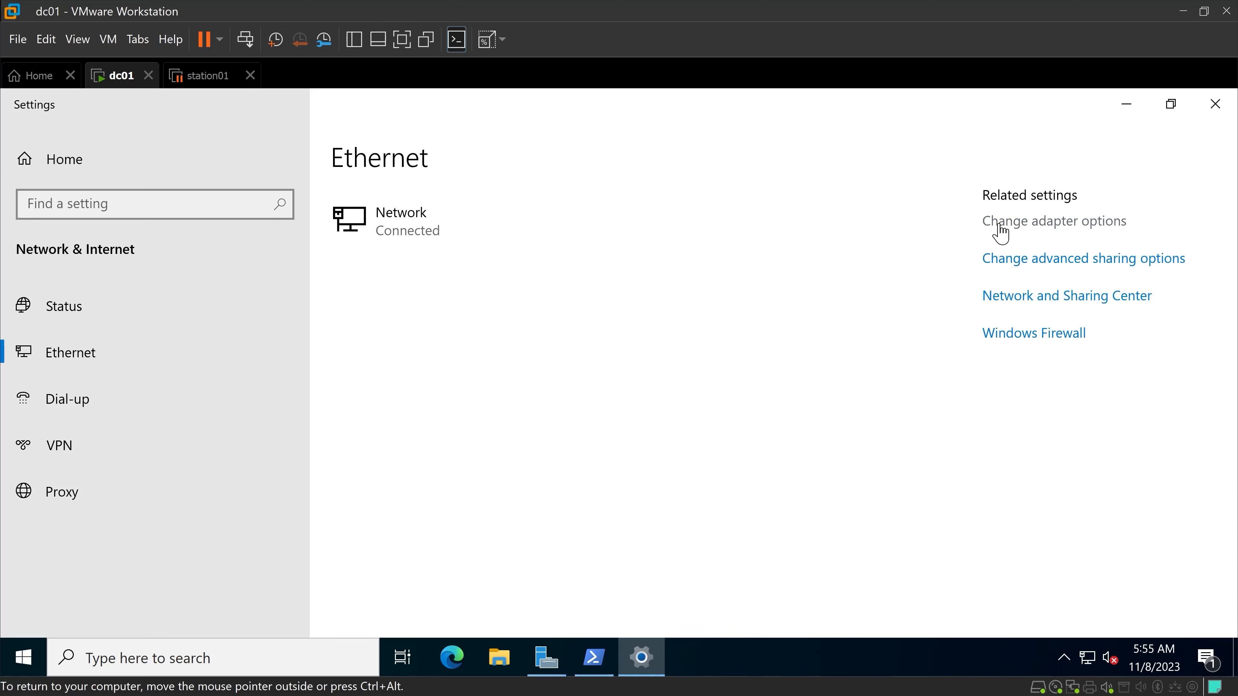
{"action": "left_click", "coordinate": [1001, 233]}
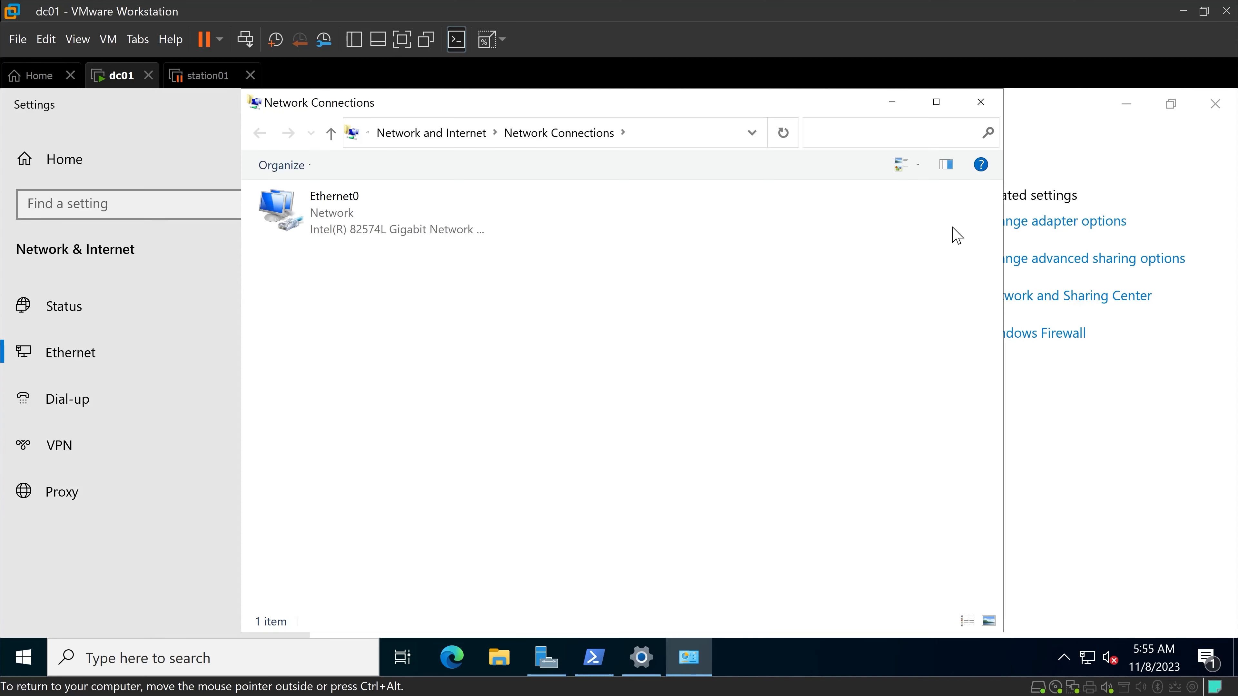
{"action": "double_click", "coordinate": [347, 230]}
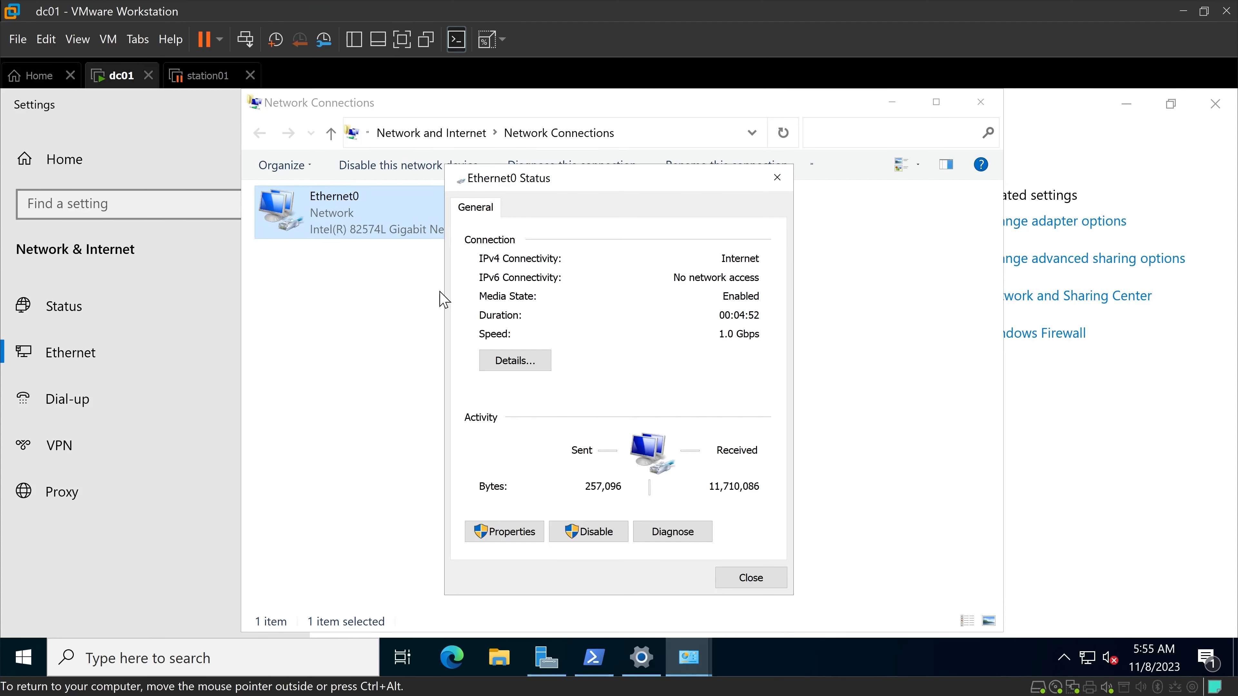
{"action": "left_click", "coordinate": [502, 533]}
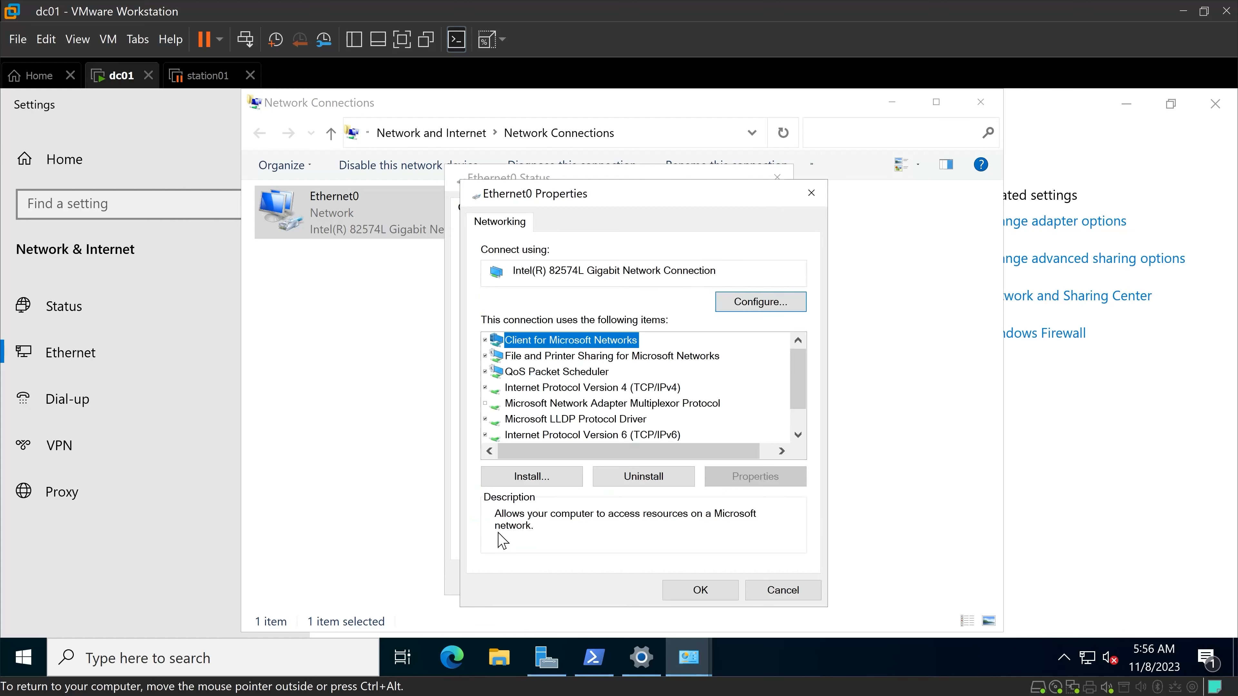
{"action": "left_click", "coordinate": [586, 388]}
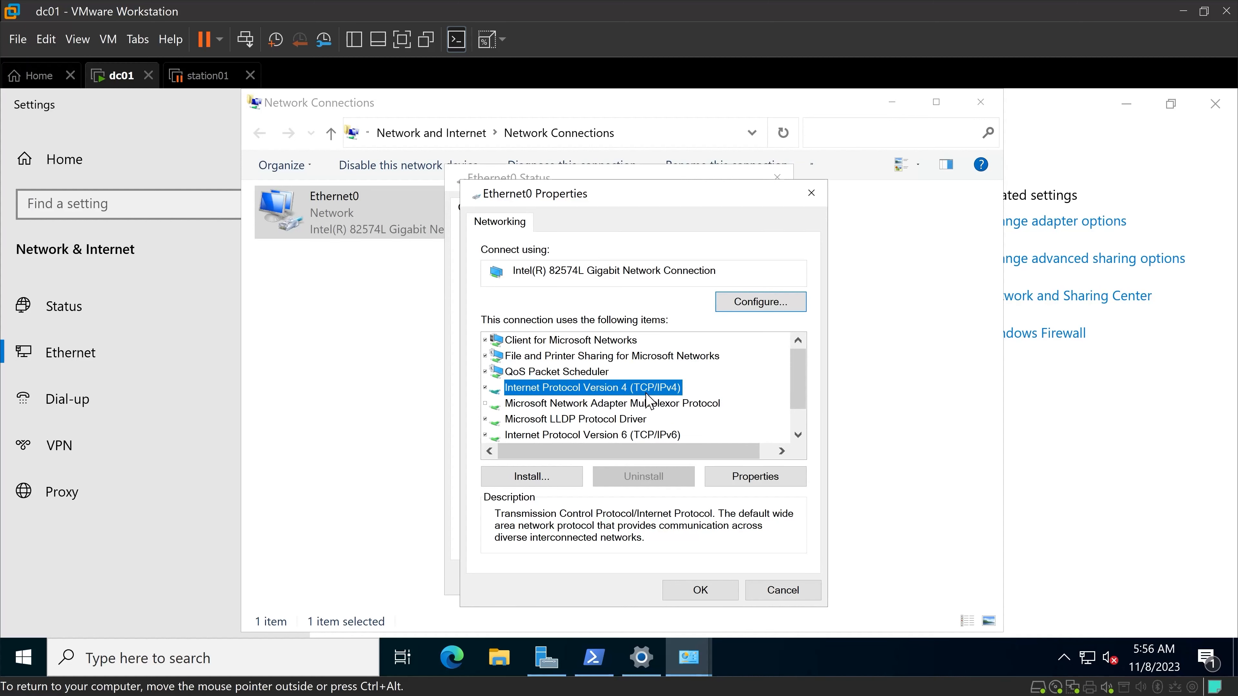
{"action": "double_click", "coordinate": [580, 391]}
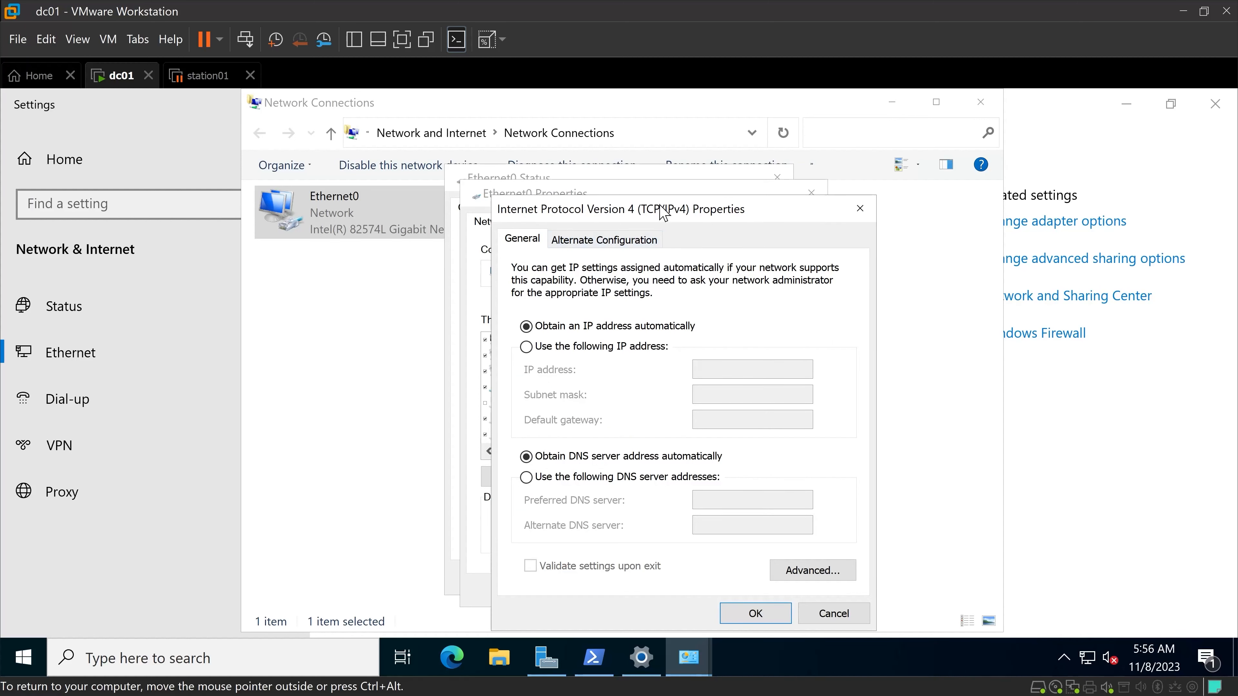
Assign Ethernet0 the static IP address 192.168.230.210, subnet mask 255.255.255.0 and default gateway 192.168.230.2, and close its dialogs.
{"action": "left_click_drag", "start_coordinate": [665, 210], "coordinate": [654, 153]}
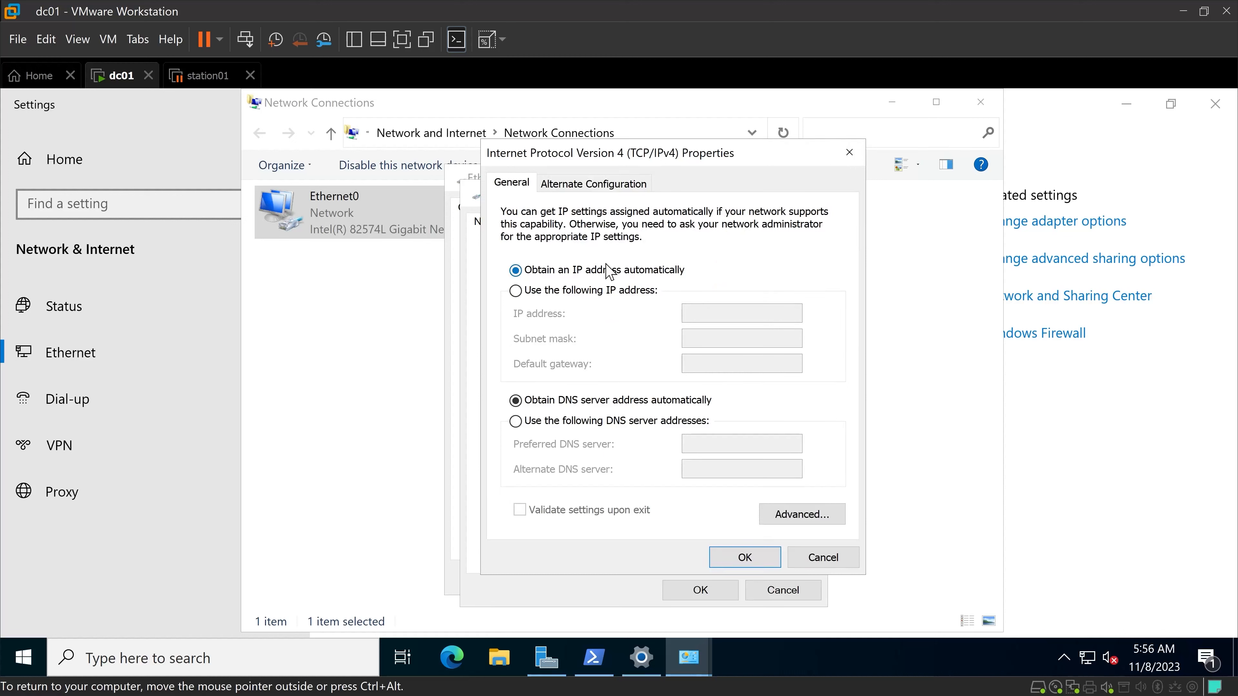
{"action": "left_click", "coordinate": [583, 292]}
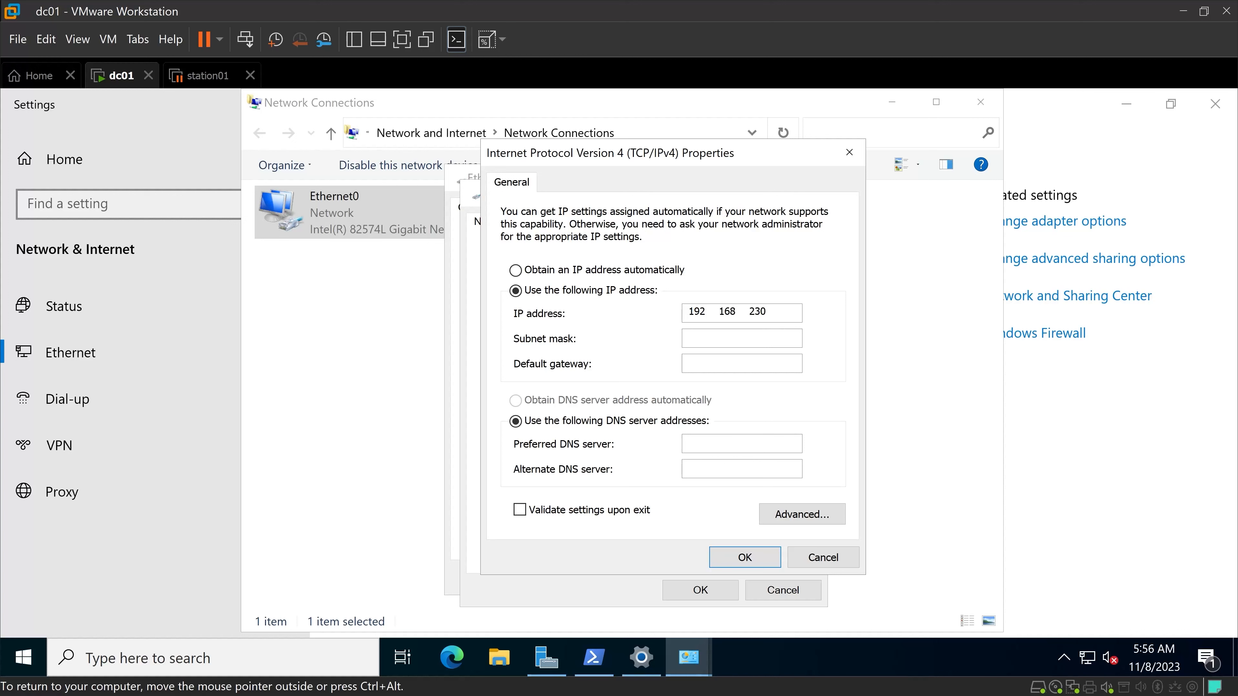
{"action": "key", "text": "Tab"}
{"action": "key", "text": "Tab"}
{"action": "left_click", "coordinate": [745, 557]}
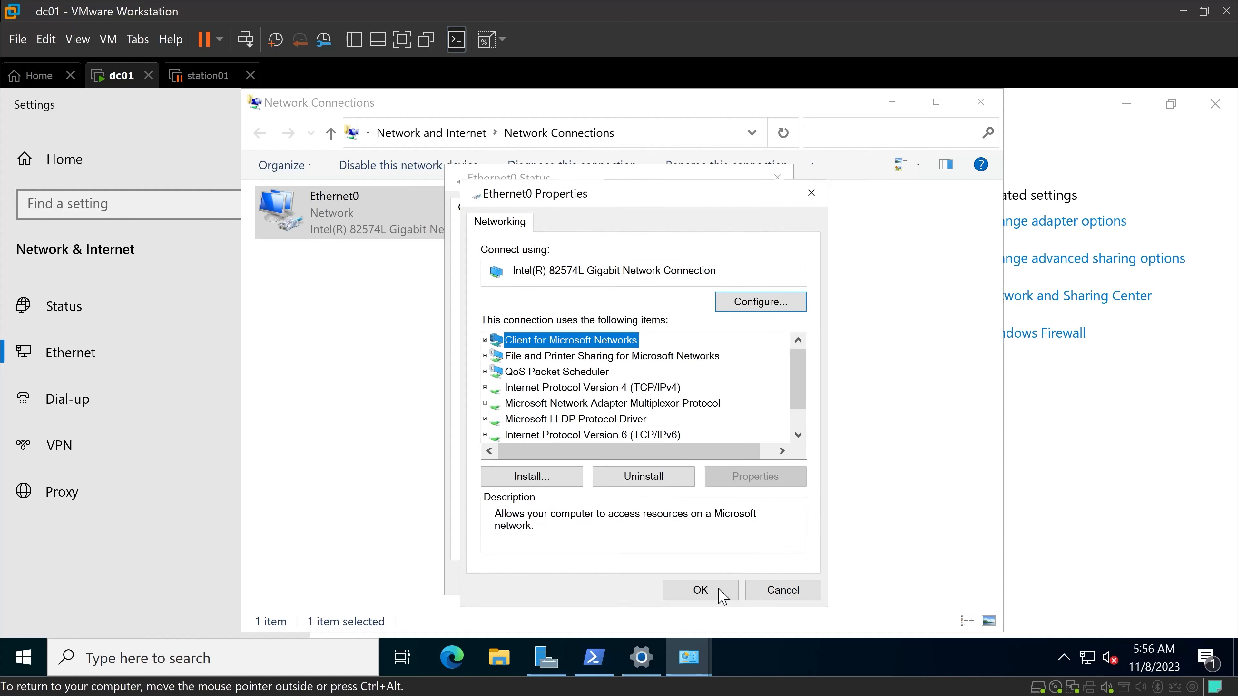
{"action": "left_click", "coordinate": [713, 590]}
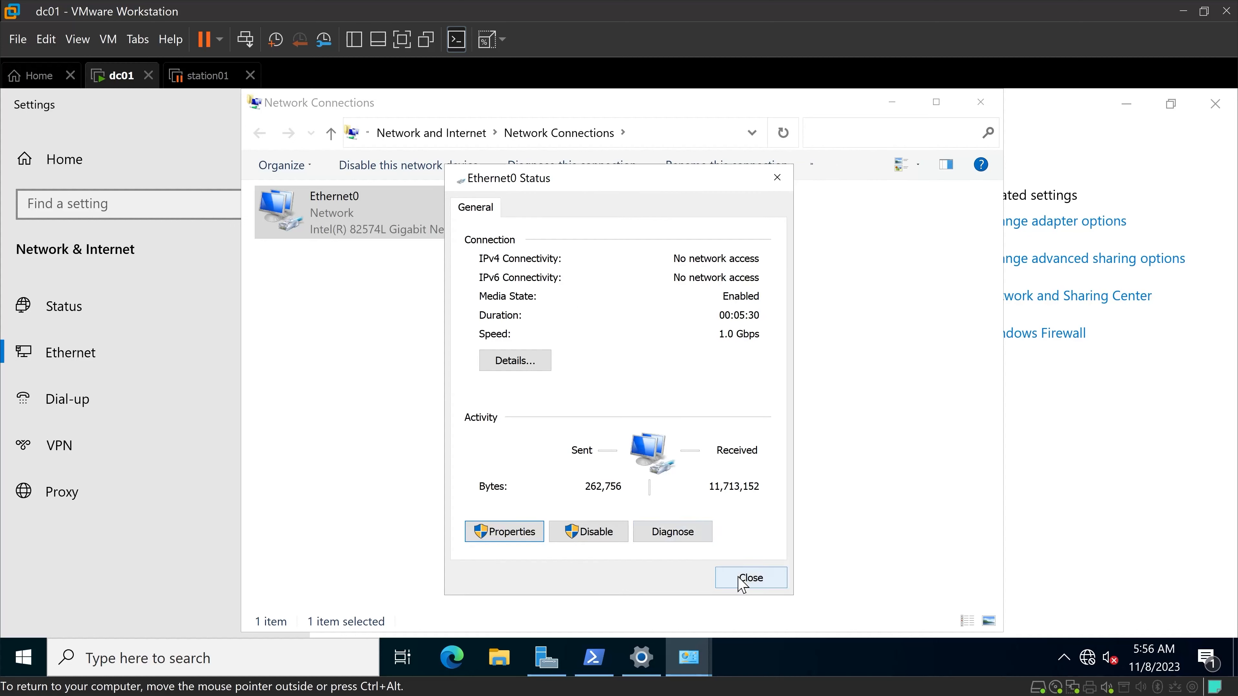
{"action": "left_click", "coordinate": [750, 579]}
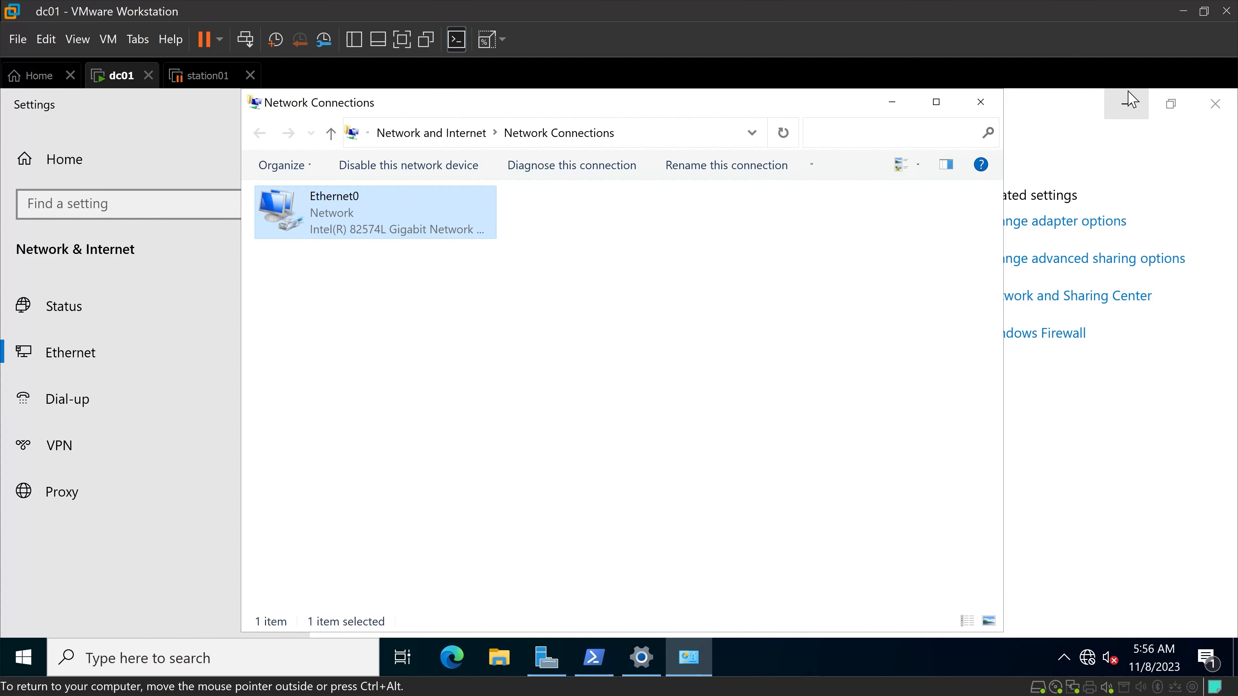
Return to PowerShell and run ipconfig /all again to check the adapter's IPv4 address.
{"action": "left_click", "coordinate": [1126, 103]}
{"action": "left_click", "coordinate": [193, 366]}
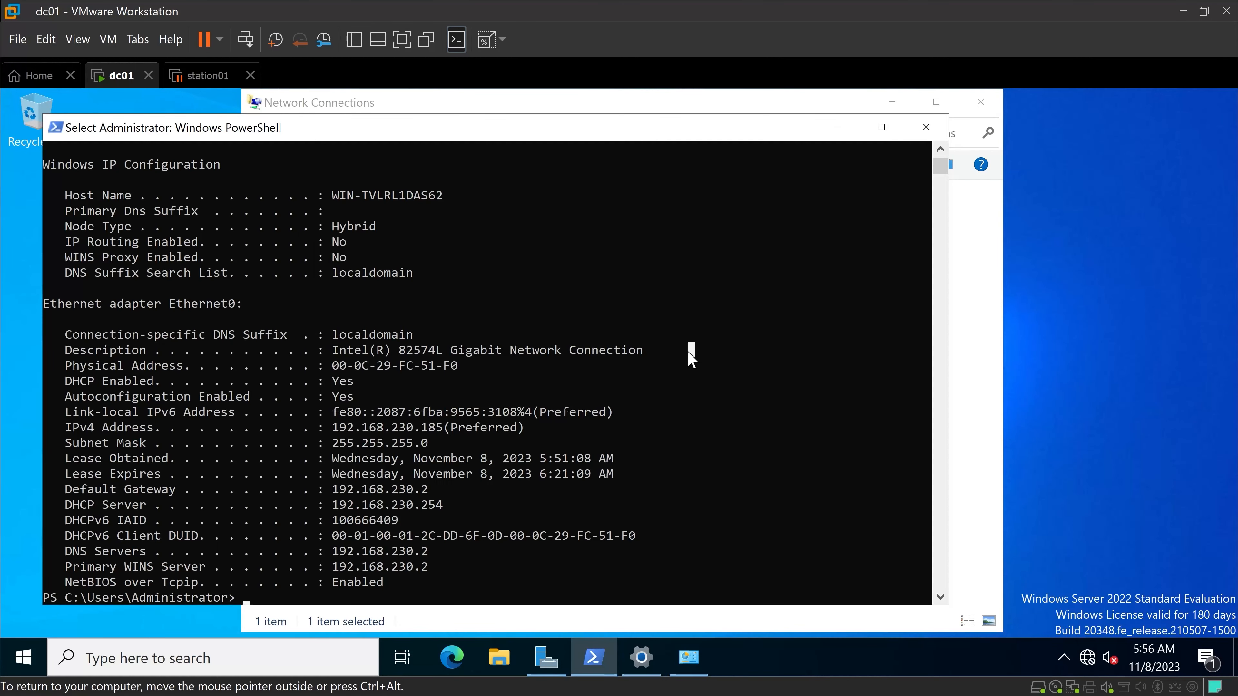
{"action": "key", "text": "Up"}
{"action": "key", "text": "Return"}
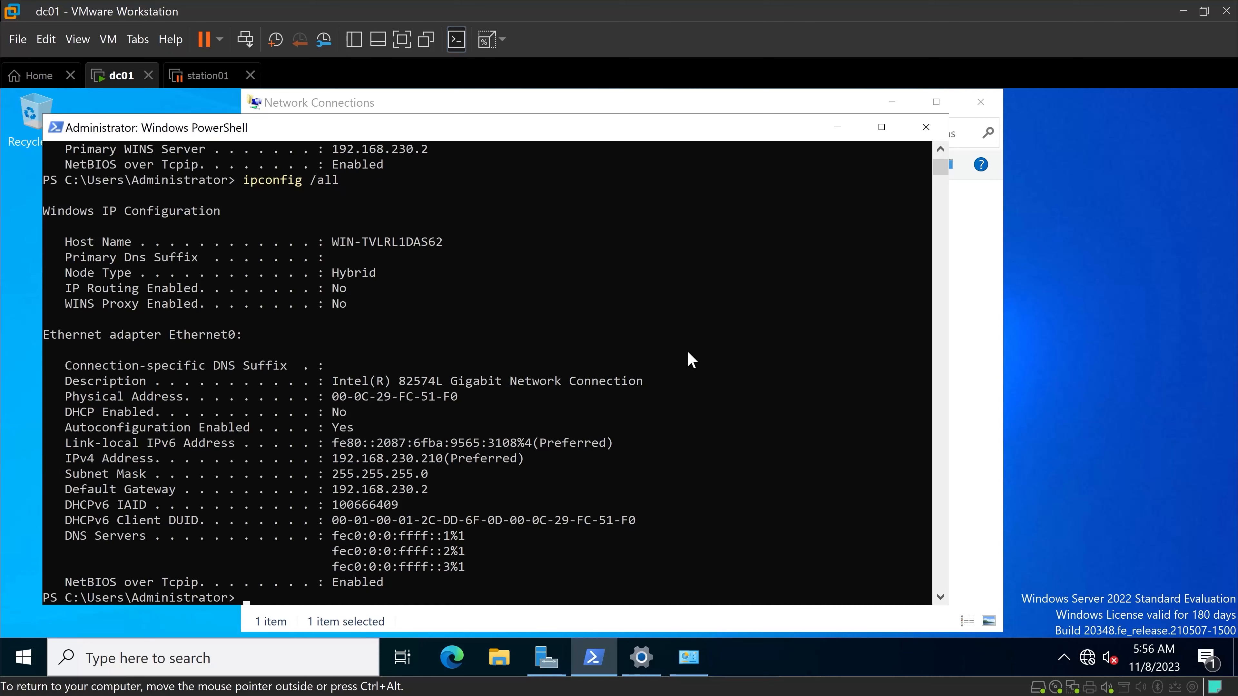
{"action": "scroll", "coordinate": [583, 426], "scroll_direction": "down", "scroll_amount": 1}
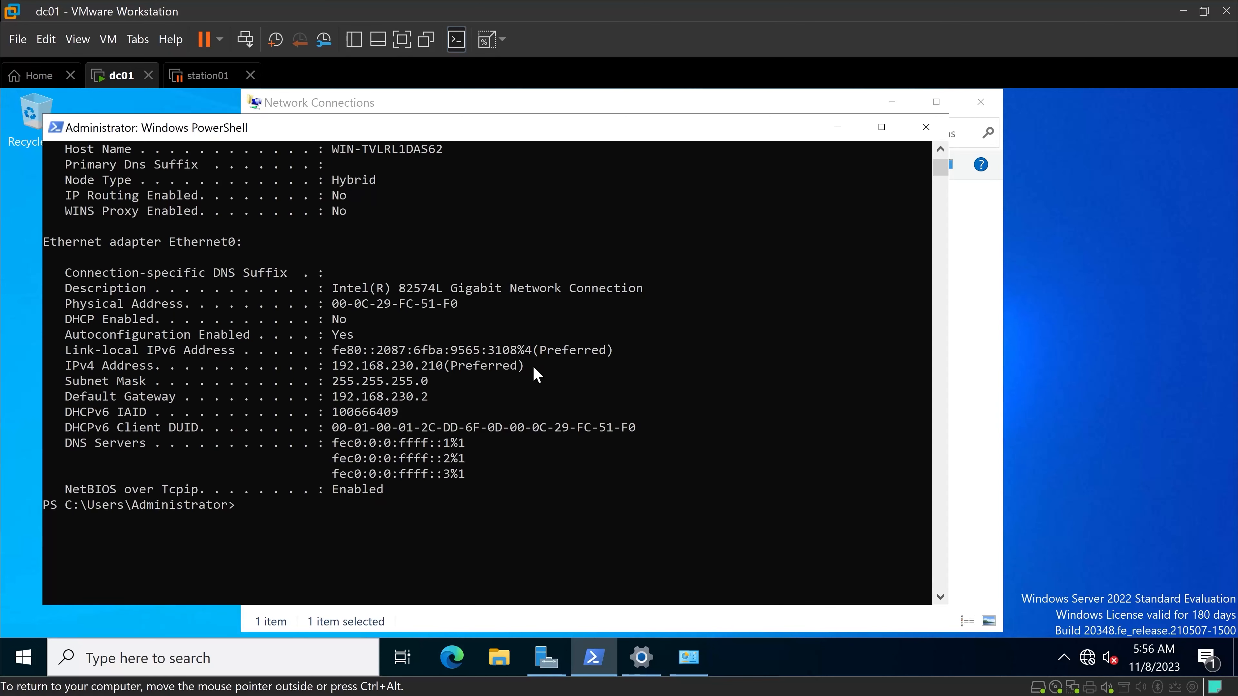
{"action": "left_click_drag", "start_coordinate": [536, 367], "coordinate": [93, 372]}
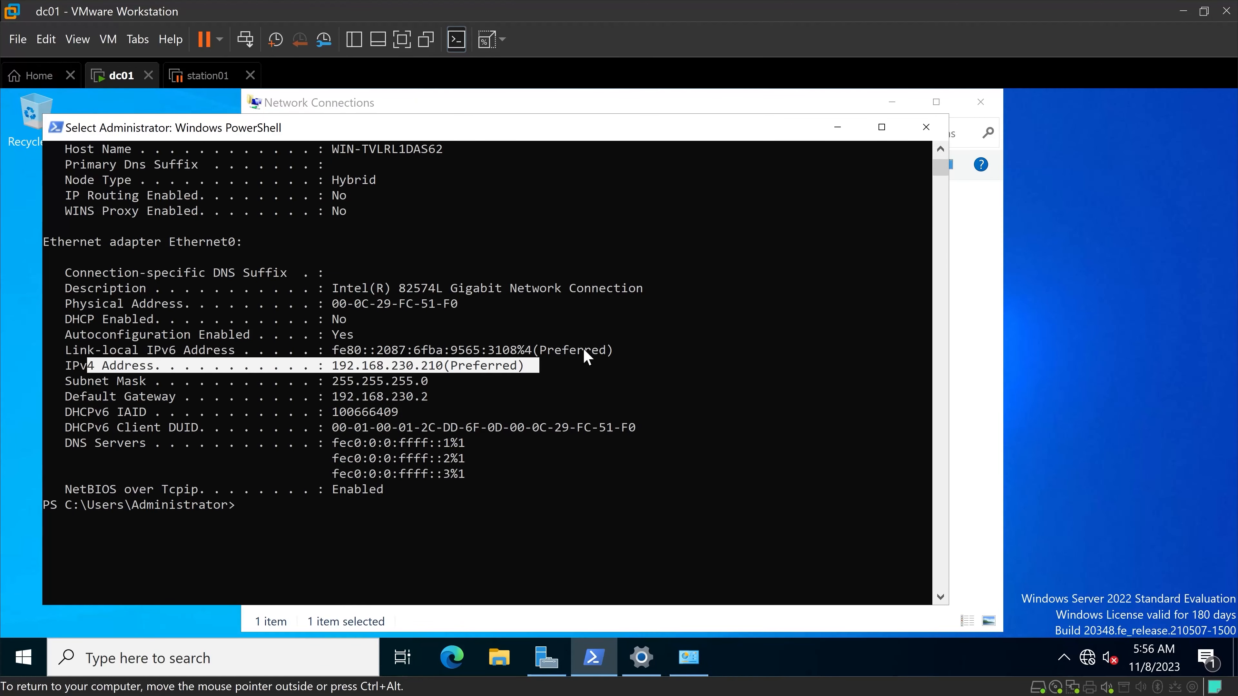
{"action": "right_click", "coordinate": [566, 413]}
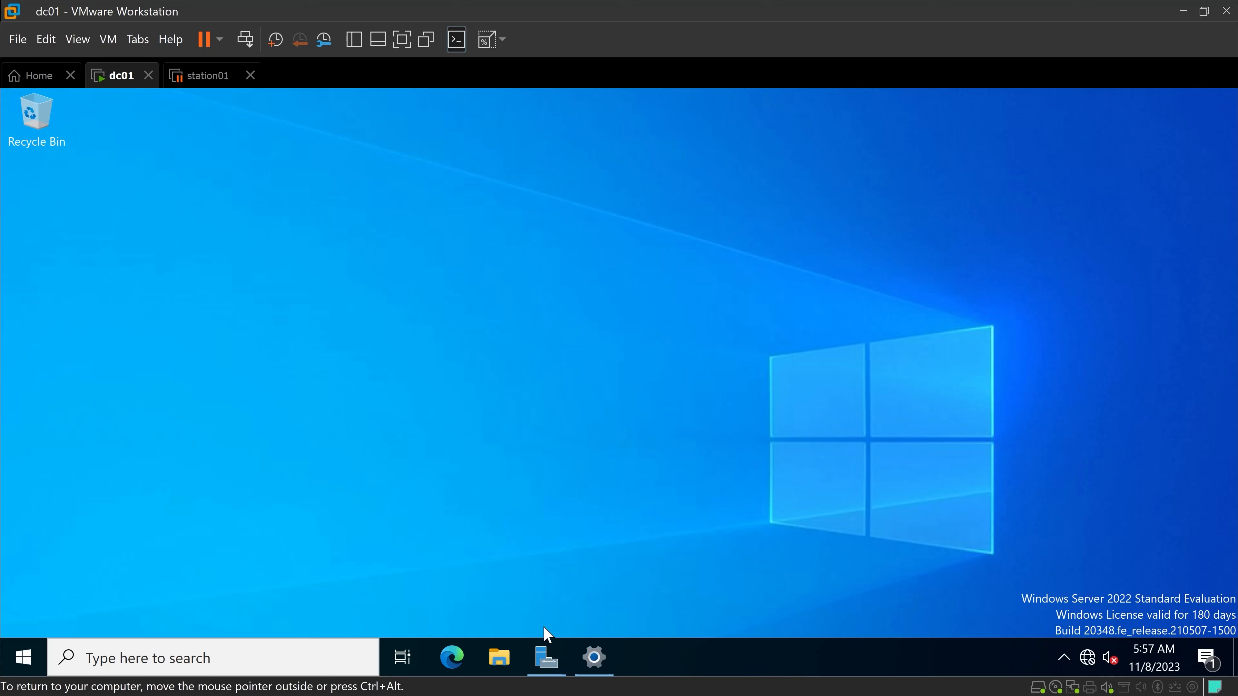
In Server Manager, rename the local server to DC01 and restart it to apply the new name.
{"action": "mouse_move", "coordinate": [572, 683]}
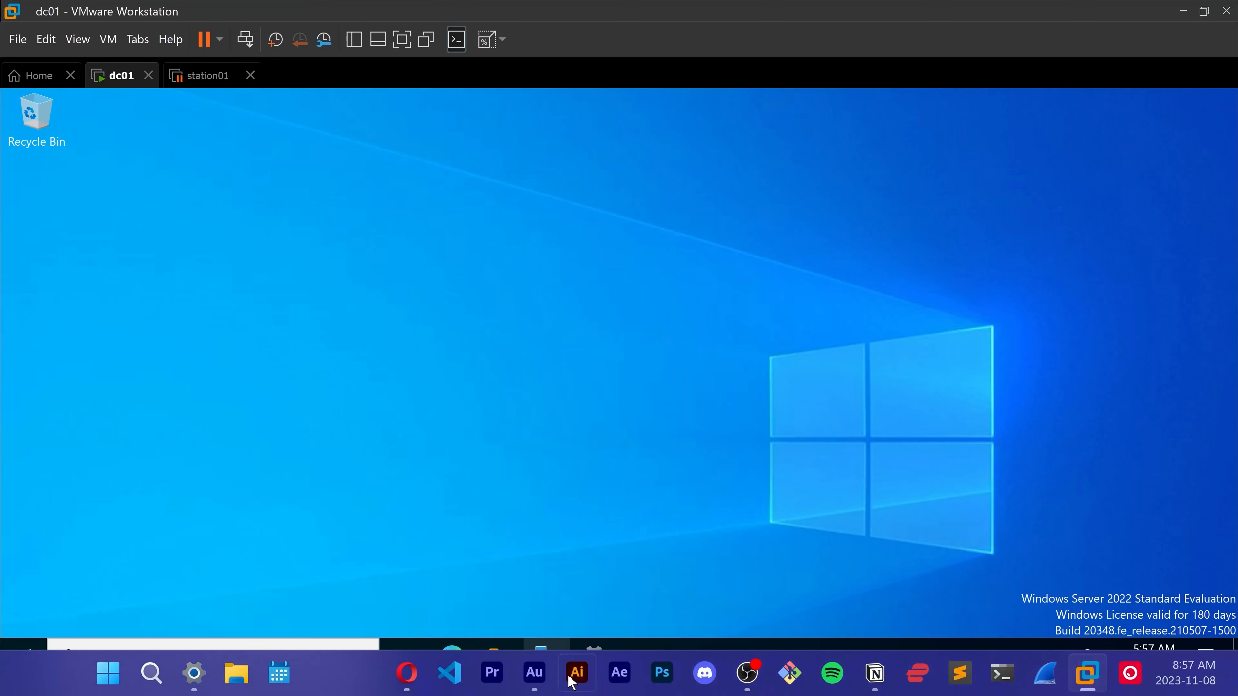
{"action": "left_click", "coordinate": [551, 660]}
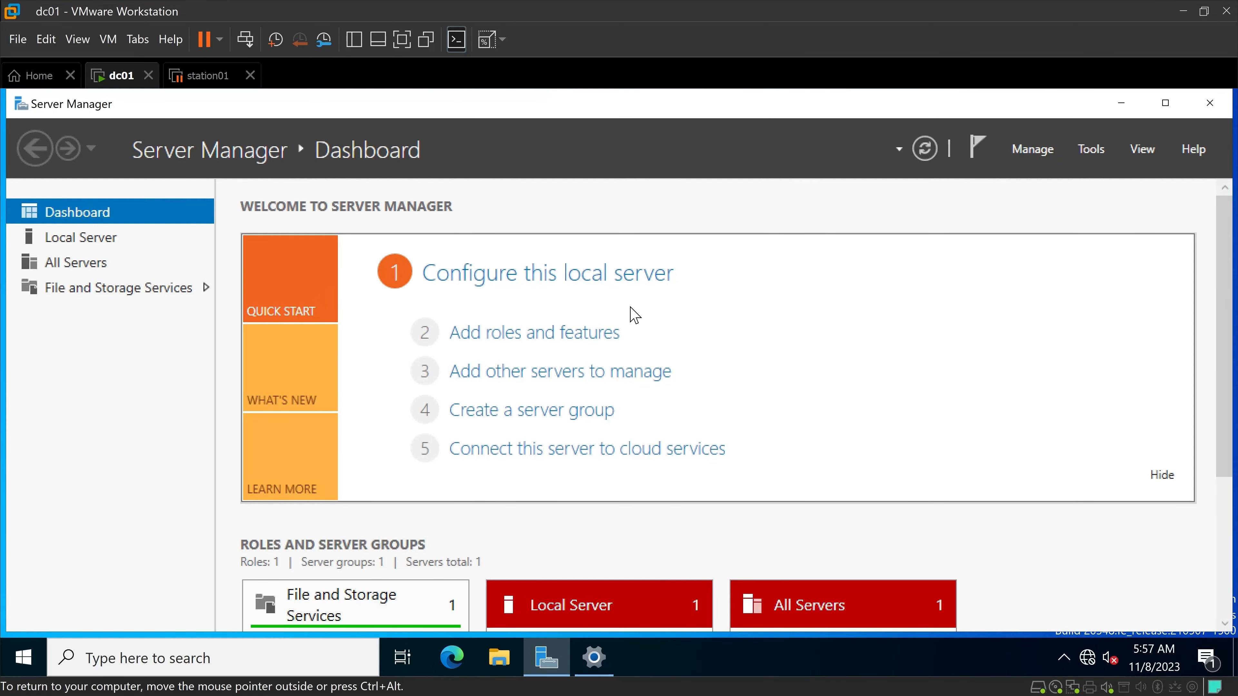
{"action": "left_click", "coordinate": [583, 283]}
{"action": "left_click", "coordinate": [424, 248]}
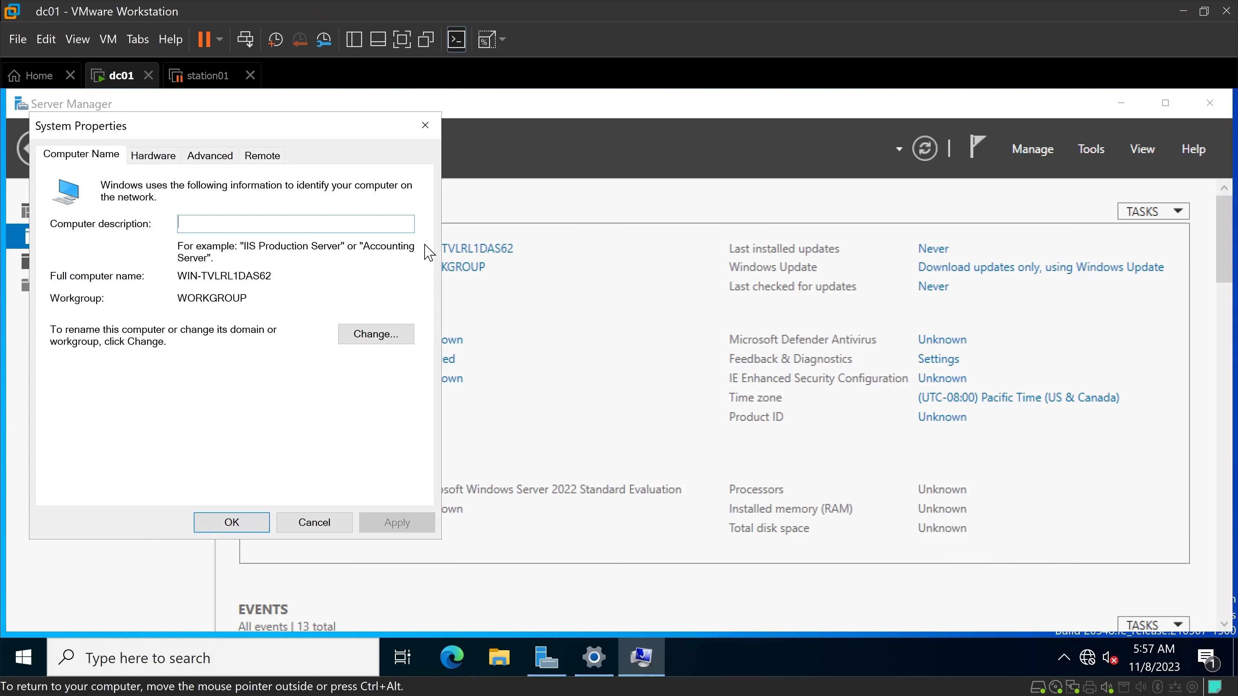
{"action": "left_click", "coordinate": [390, 336]}
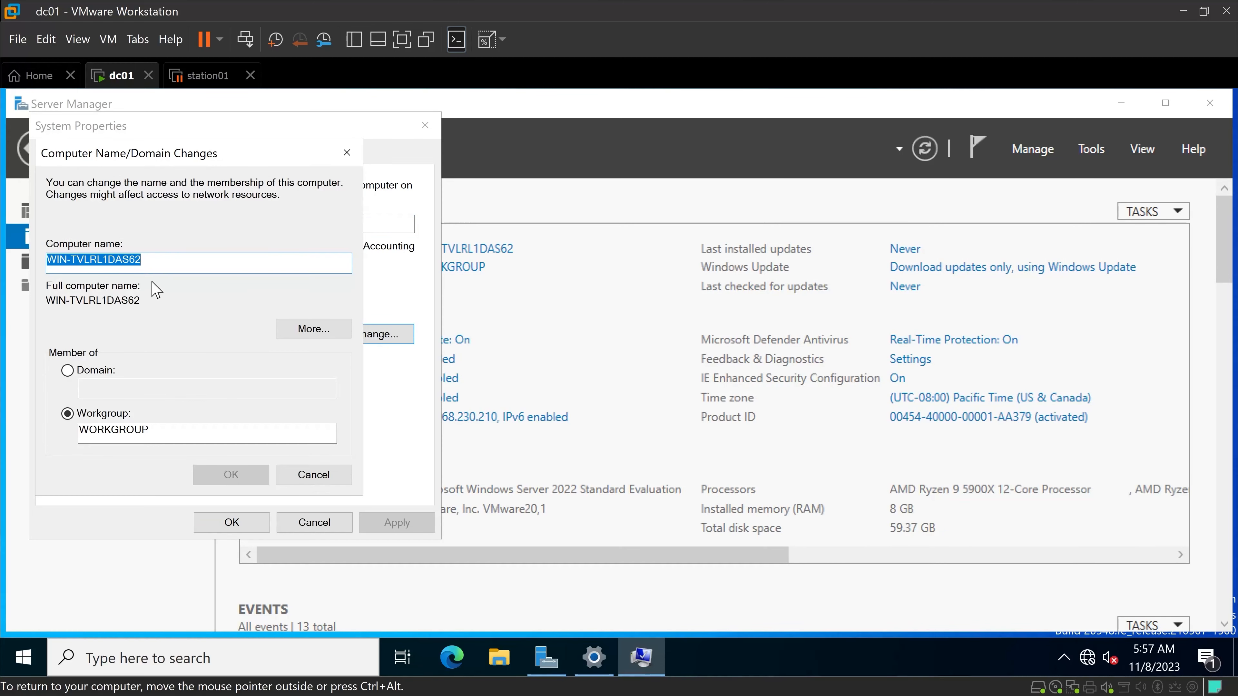
{"action": "type", "text": "DC"}
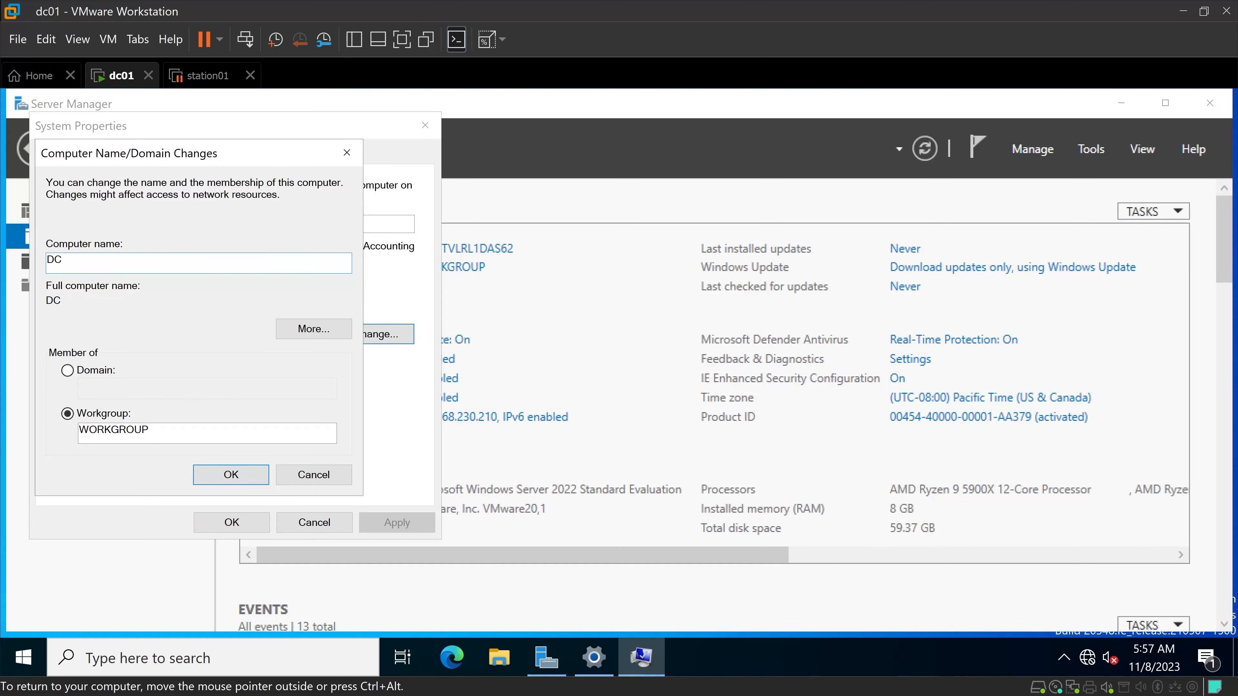
{"action": "type", "text": "01"}
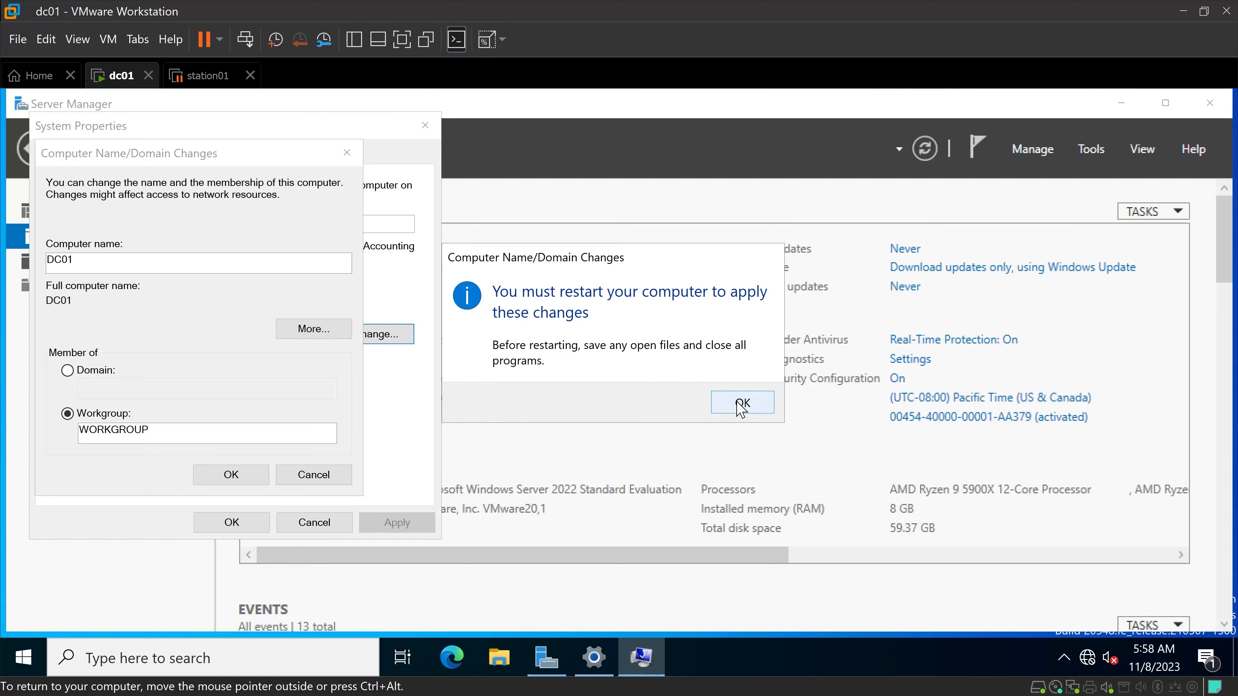
{"action": "left_click", "coordinate": [741, 404]}
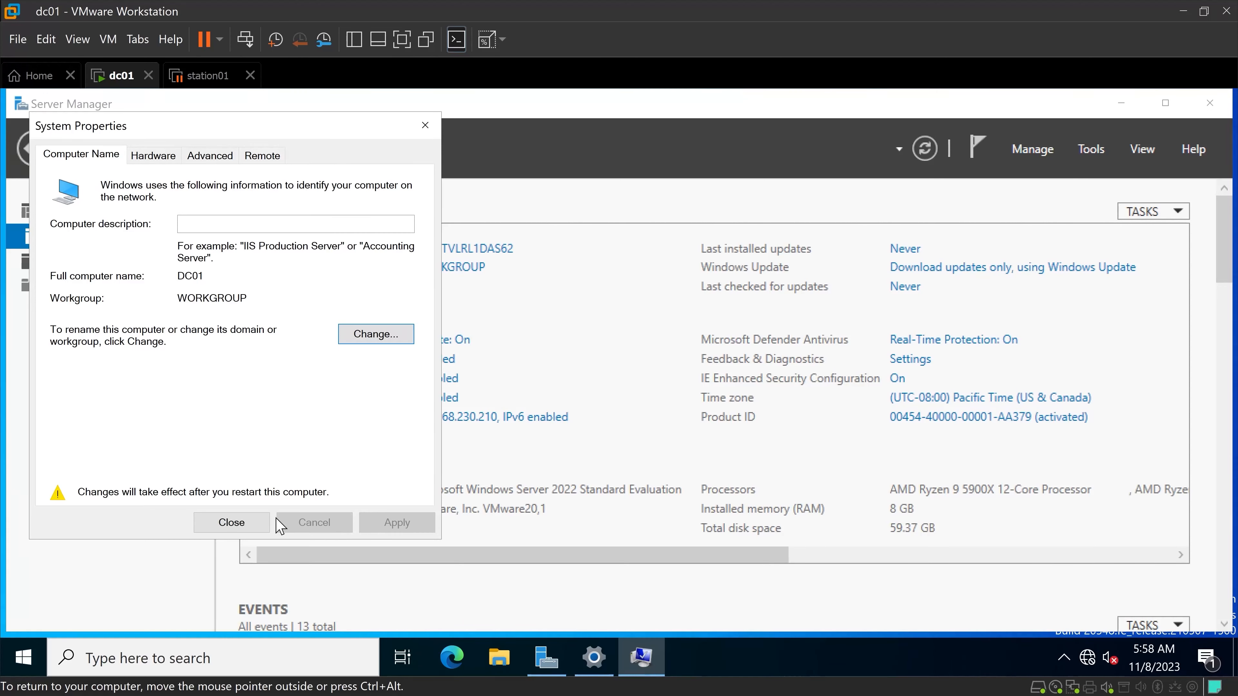
{"action": "left_click", "coordinate": [231, 521]}
{"action": "left_click", "coordinate": [541, 145]}
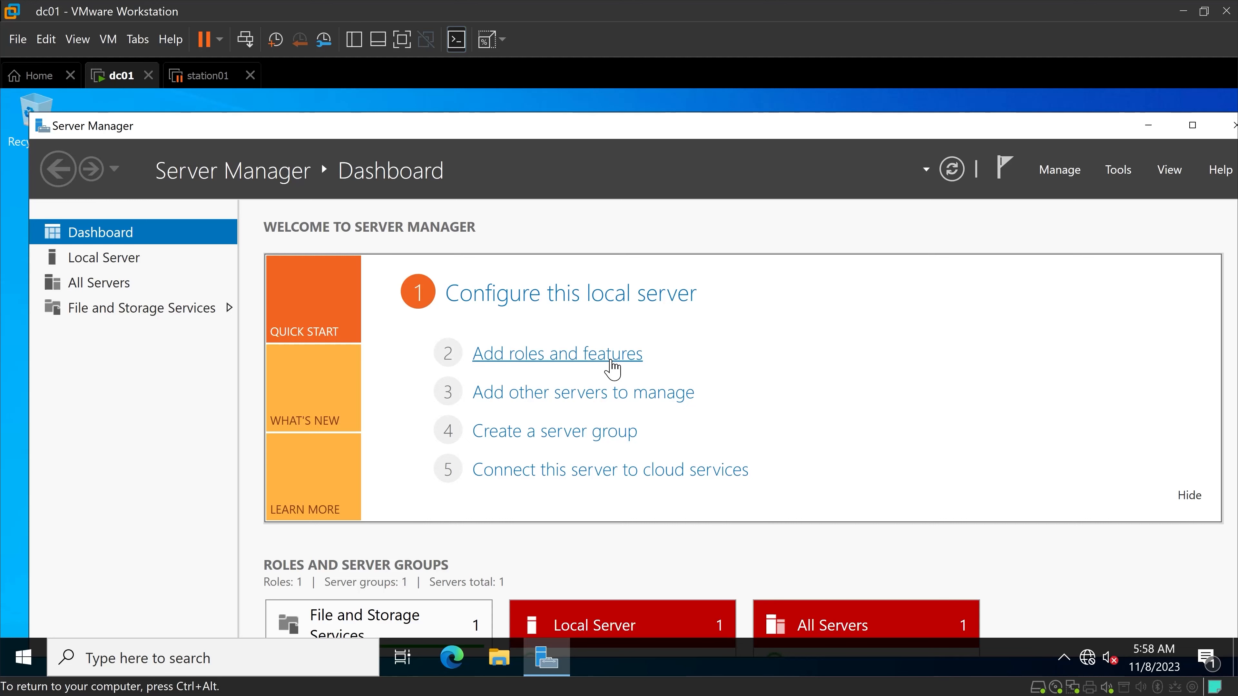
Start adding roles and features, choosing a role-based or feature-based installation with DC01 from the server pool as the destination.
{"action": "left_click", "coordinate": [612, 363]}
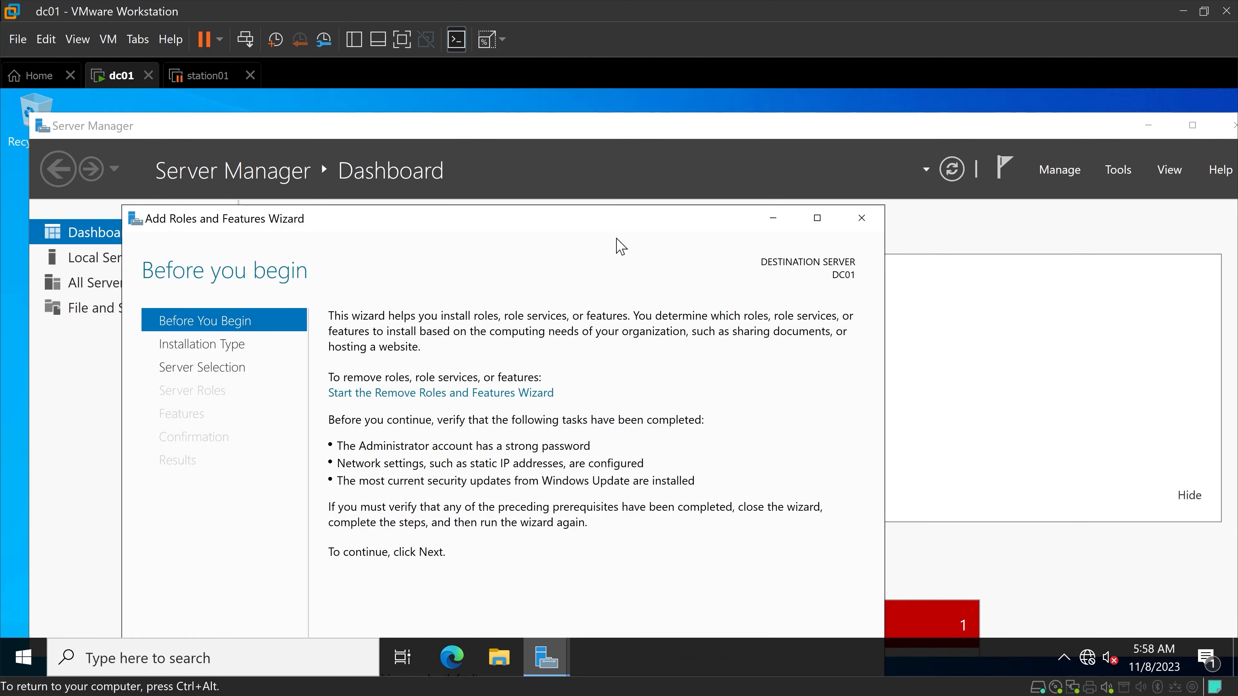
{"action": "left_click_drag", "start_coordinate": [616, 226], "coordinate": [629, 129]}
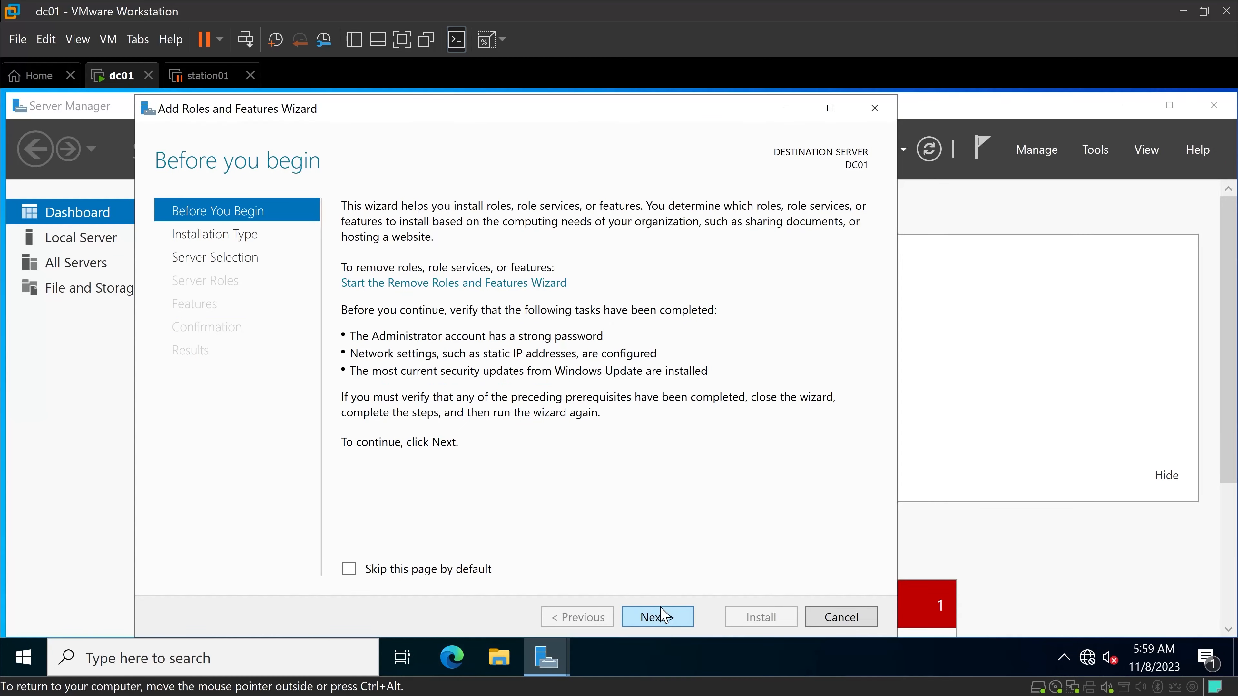
{"action": "left_click", "coordinate": [658, 618]}
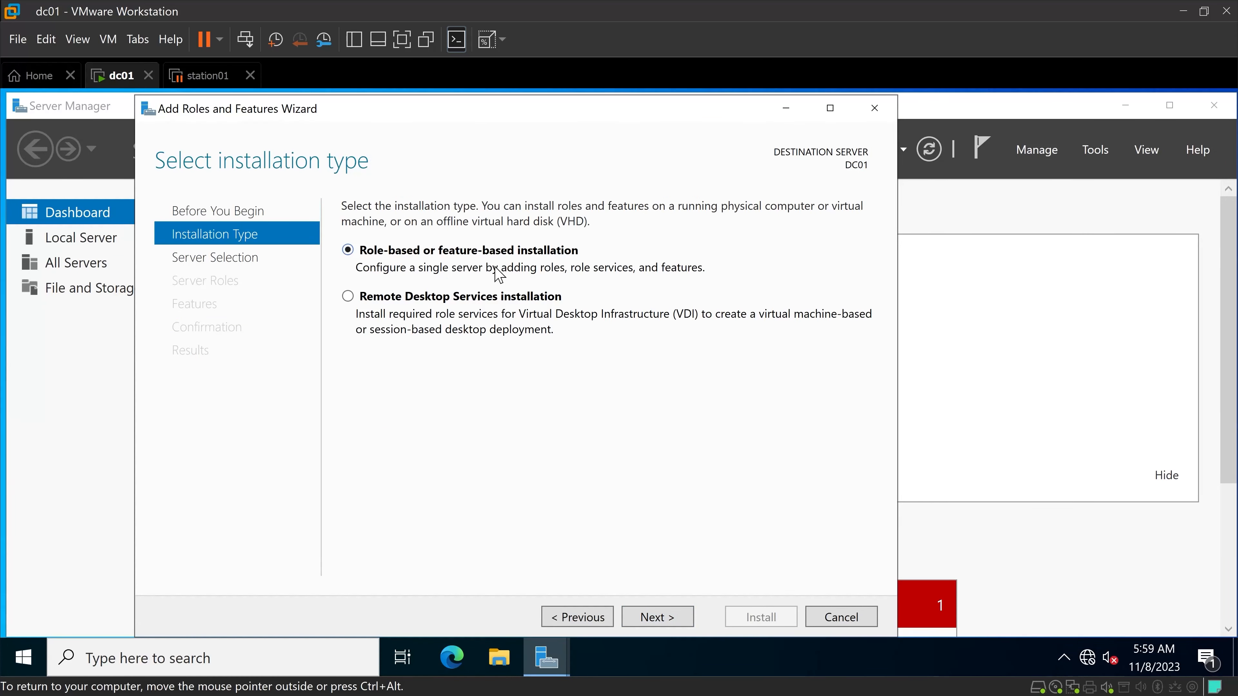
{"action": "left_click", "coordinate": [656, 619]}
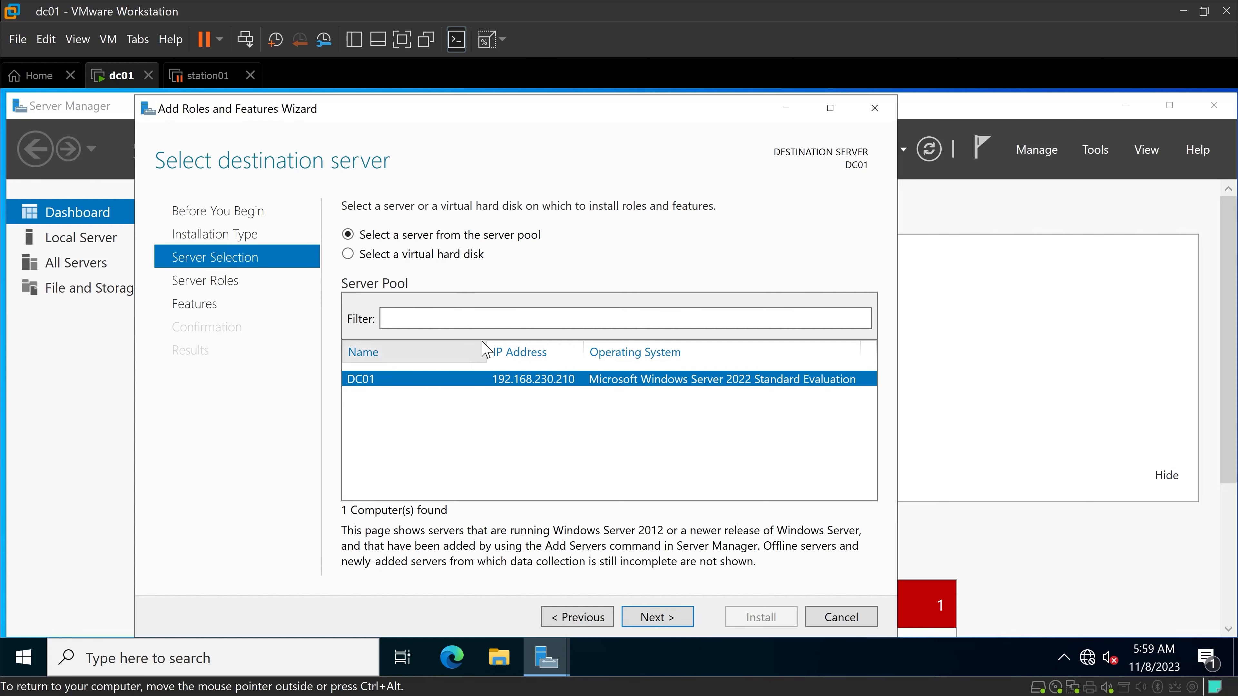
{"action": "left_click", "coordinate": [658, 619]}
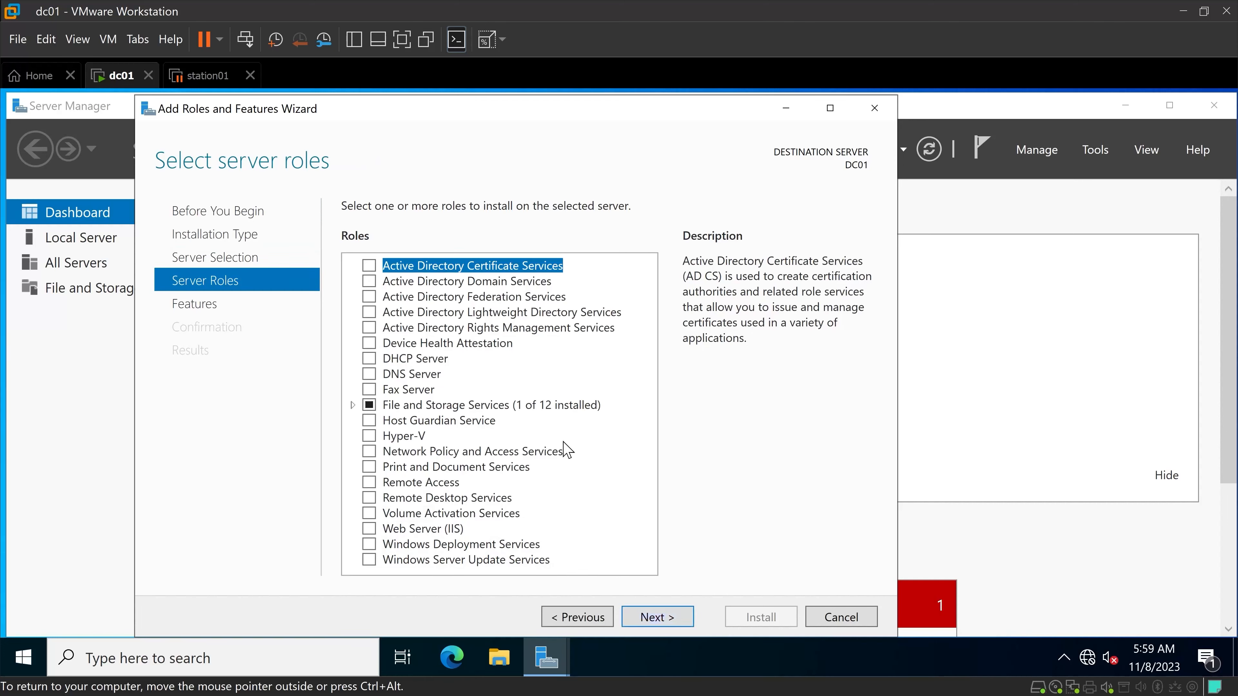
Select the Active Directory Domain Services role, adding its required features and management tools.
{"action": "left_click", "coordinate": [368, 282]}
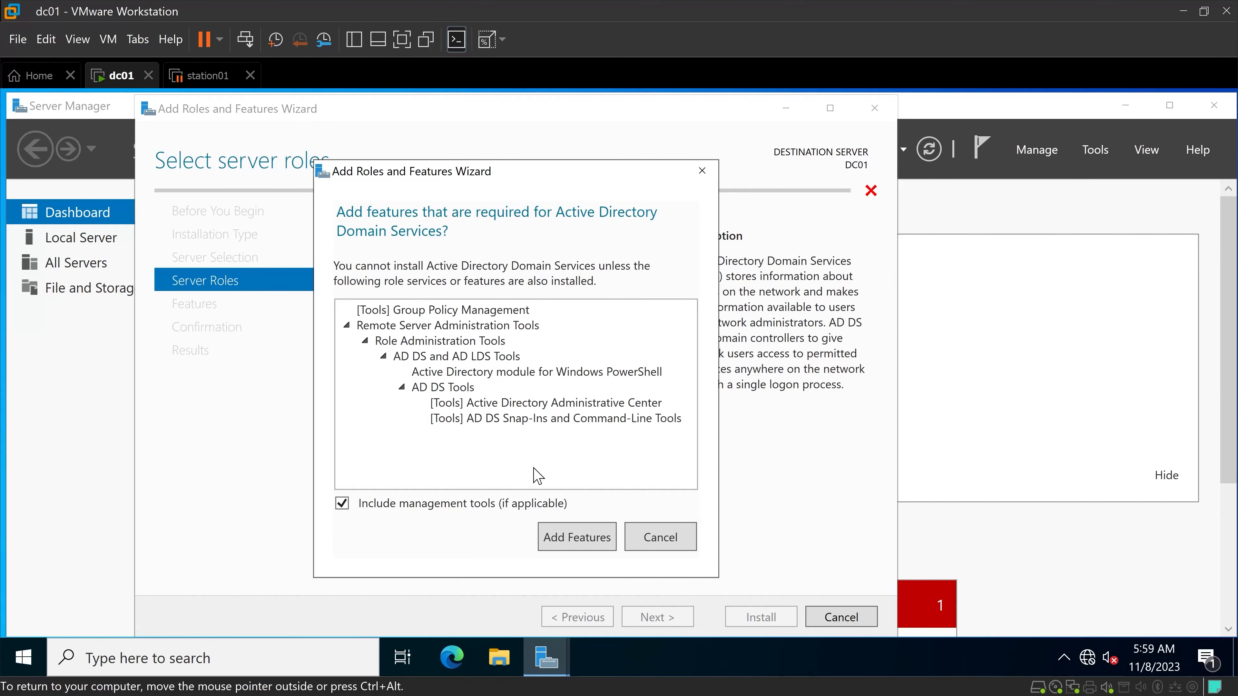
{"action": "left_click", "coordinate": [566, 544]}
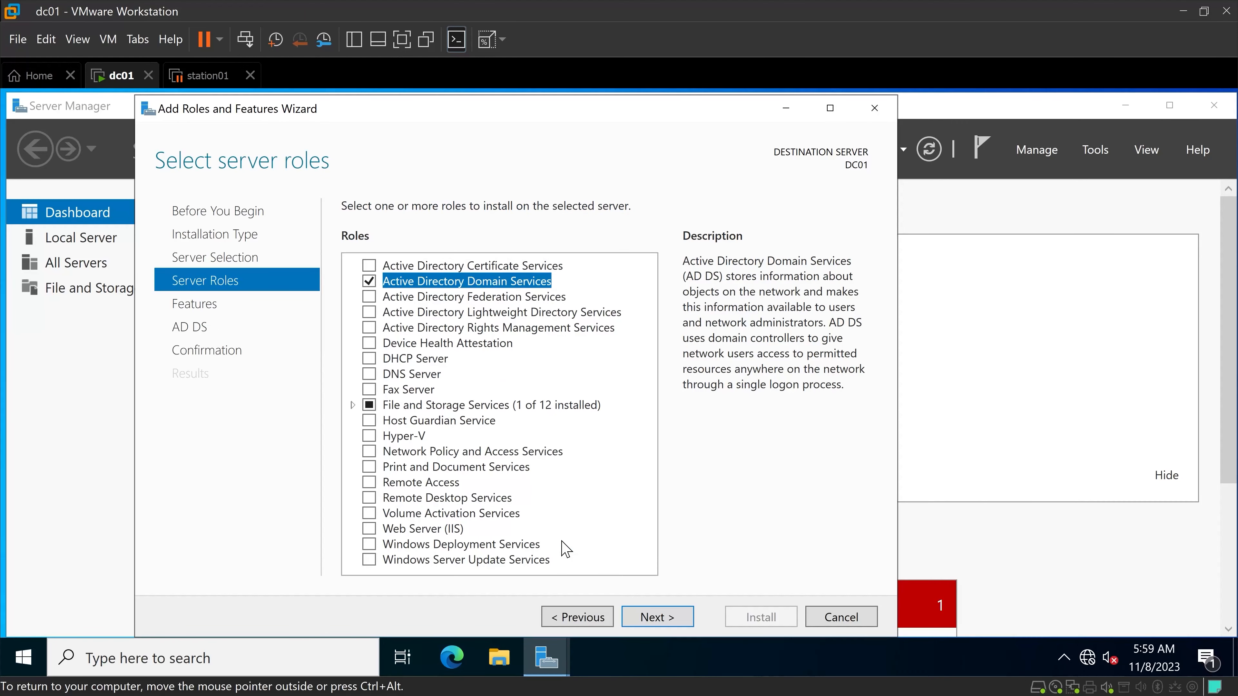
{"action": "left_click", "coordinate": [671, 621]}
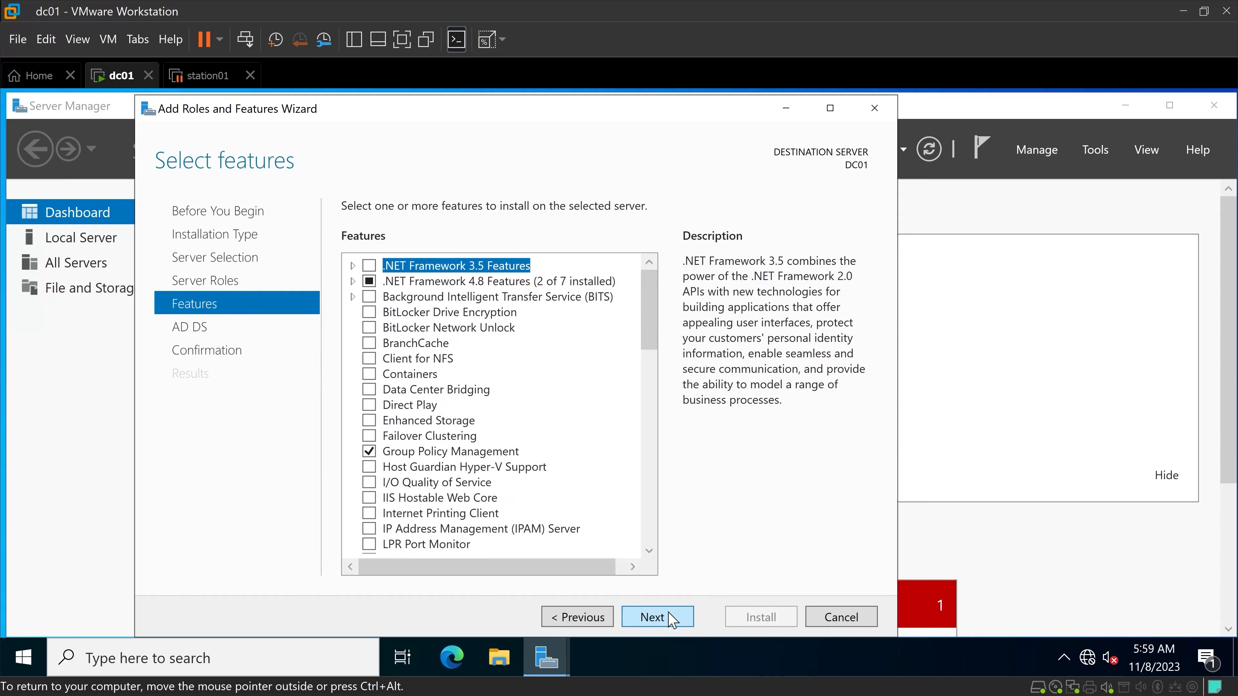
Keep the default feature selection, install Active Directory Domain Services on DC01 and close the wizard once the installation finishes.
{"action": "left_click", "coordinate": [672, 620]}
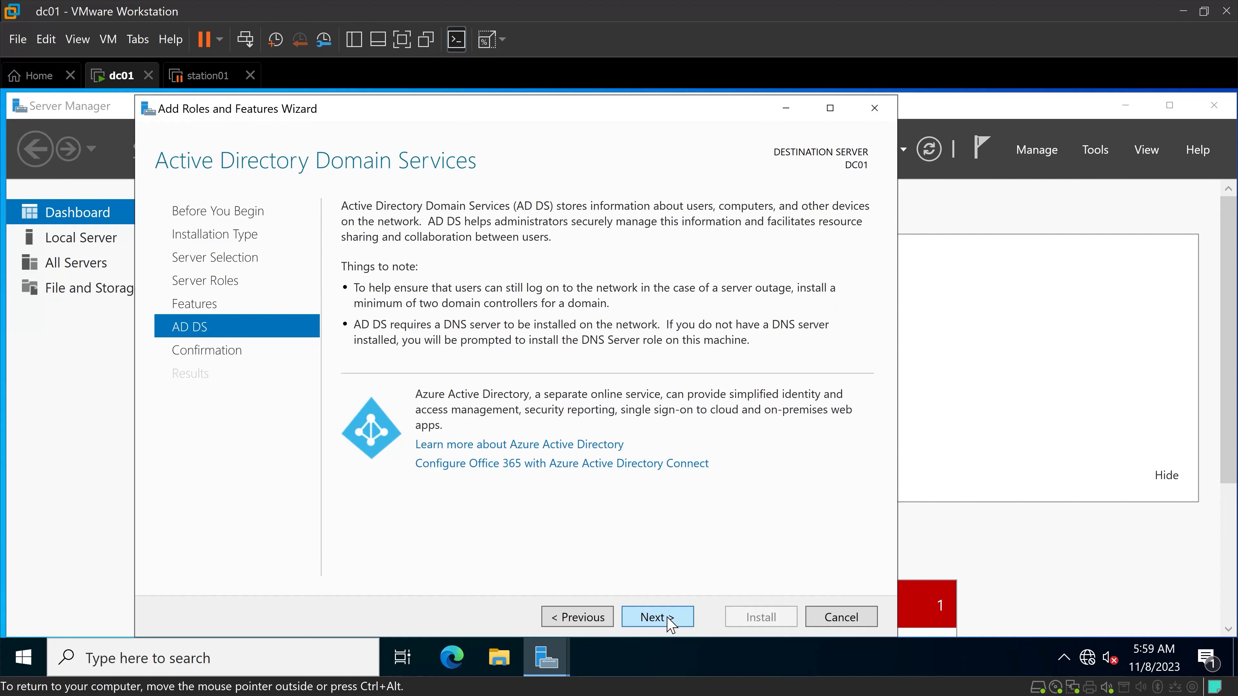
{"action": "left_click", "coordinate": [668, 618]}
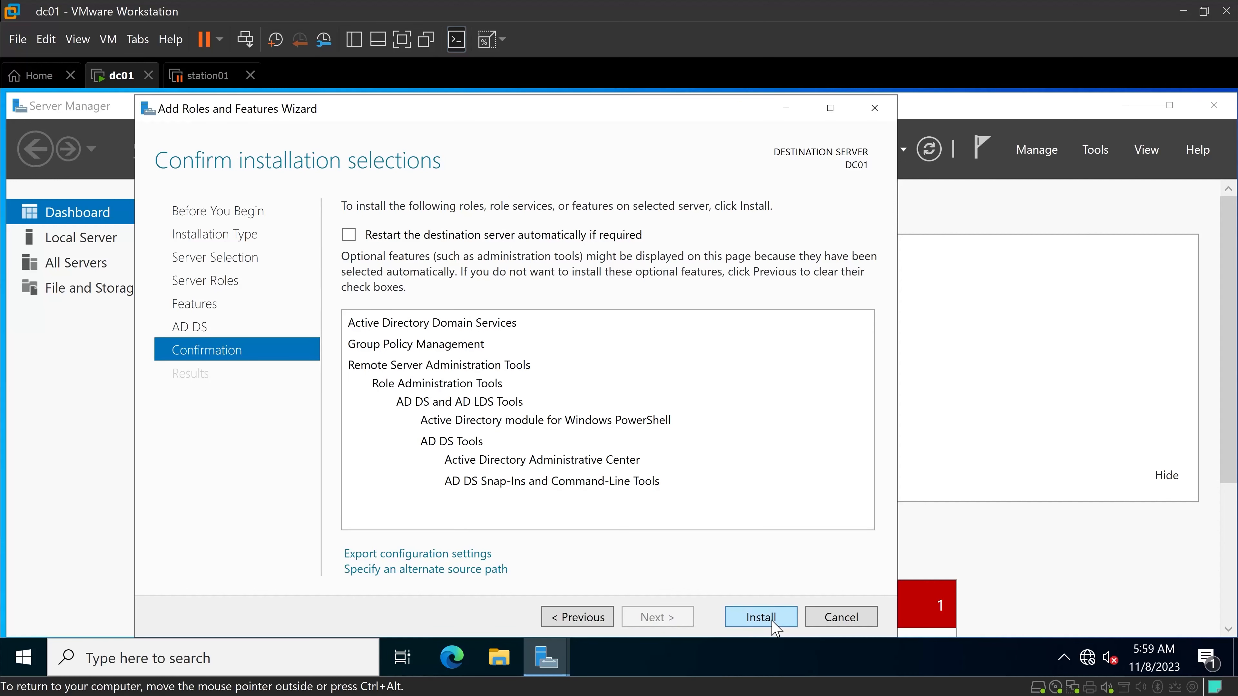
{"action": "left_click", "coordinate": [760, 617]}
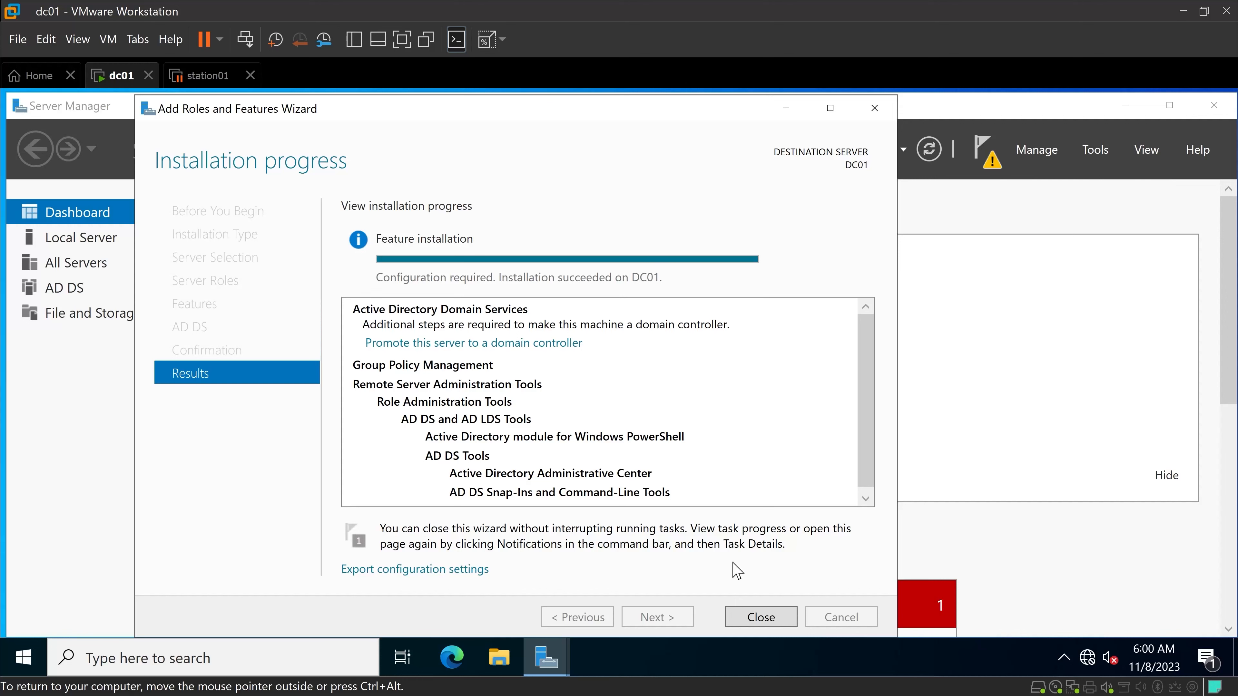
{"action": "left_click", "coordinate": [761, 617]}
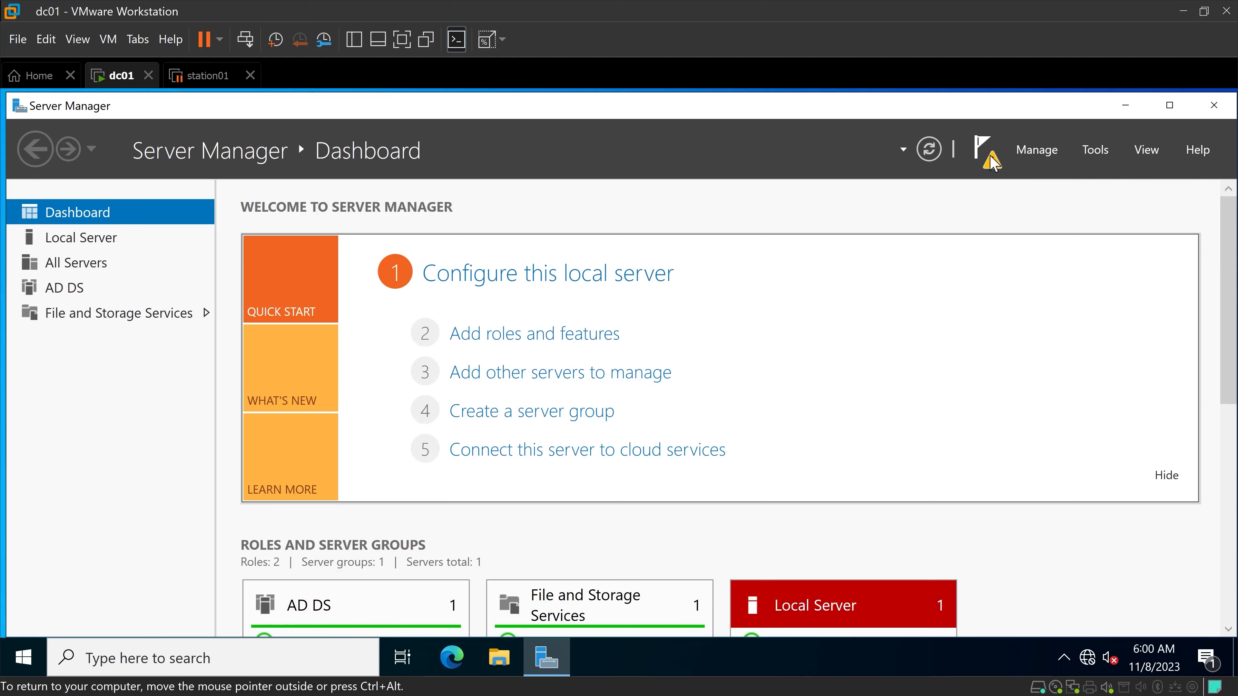
Show the Server Manager notifications for the post-deployment configuration of Active Directory Domain Services.
{"action": "left_click", "coordinate": [985, 148]}
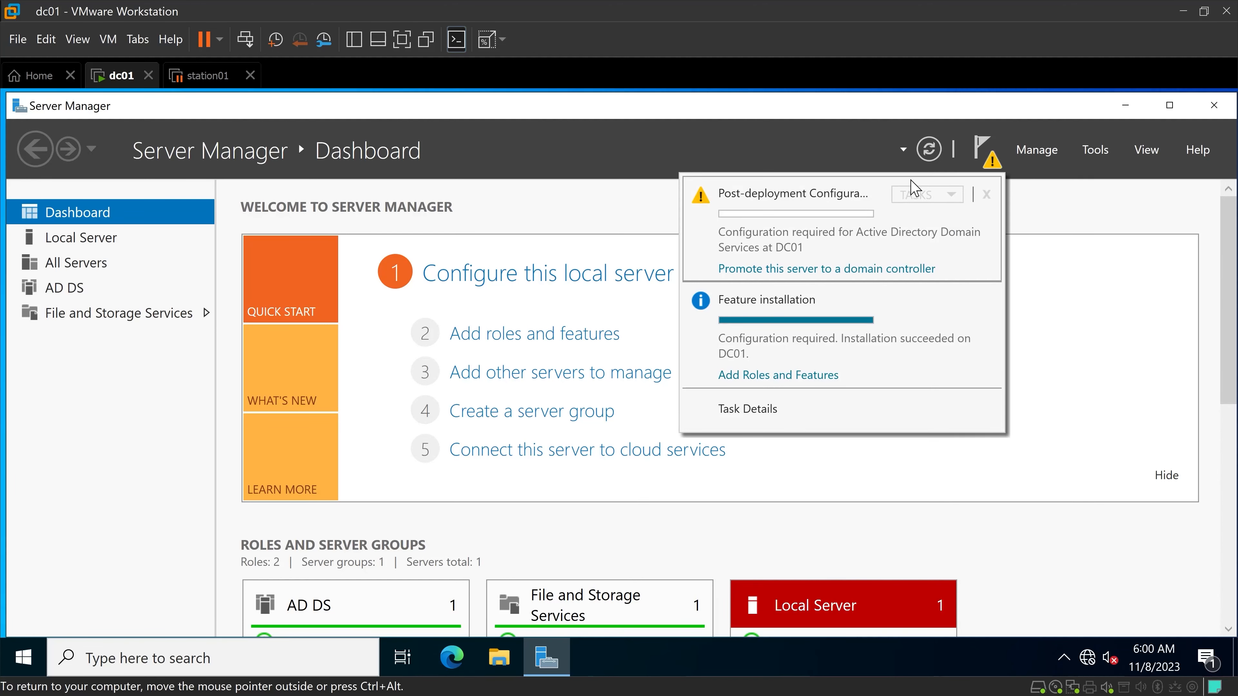
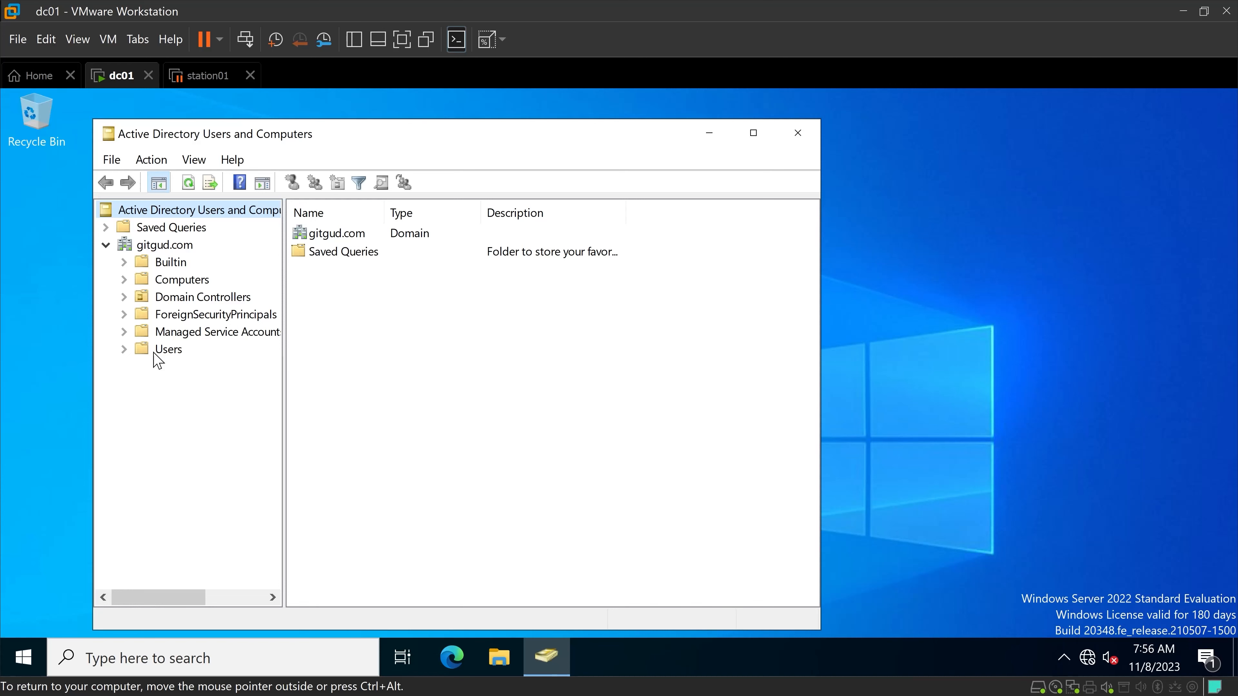
Start a new user in the gitgud.com Users container, entering the first name, last name and a firstname.lastname logon name.
{"action": "left_click", "coordinate": [155, 355]}
{"action": "scroll", "coordinate": [435, 362], "scroll_direction": "down", "scroll_amount": 1}
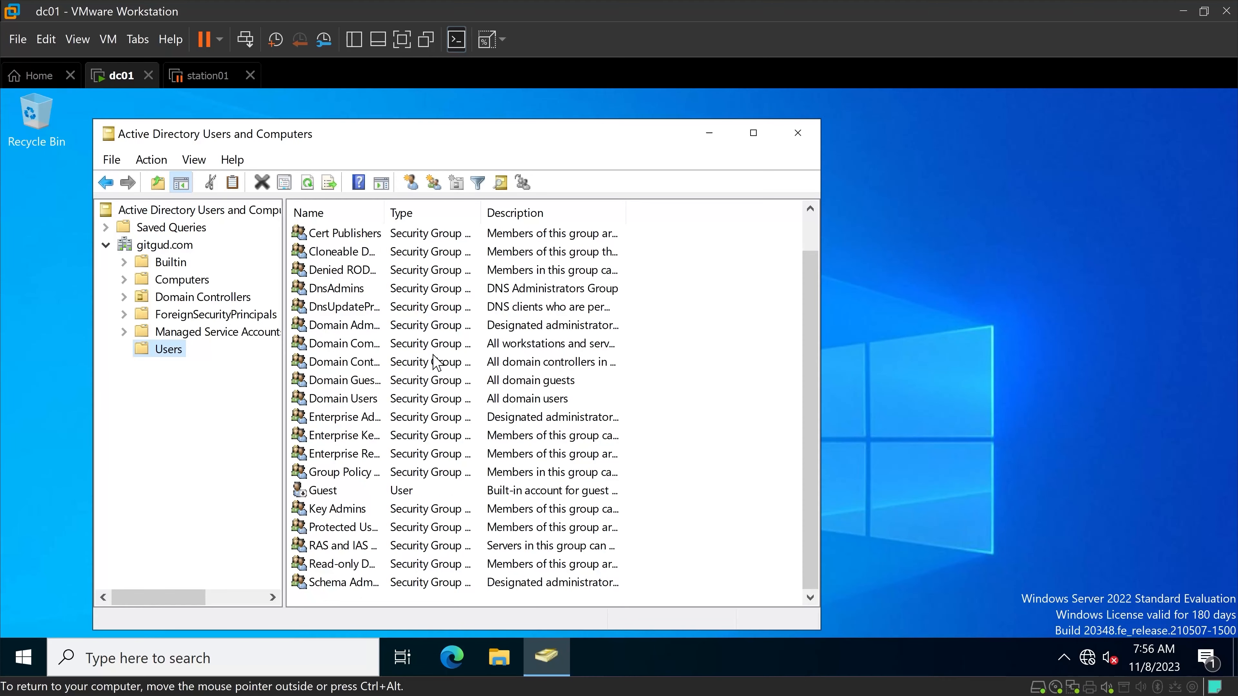
{"action": "scroll", "coordinate": [435, 361], "scroll_direction": "up", "scroll_amount": 1}
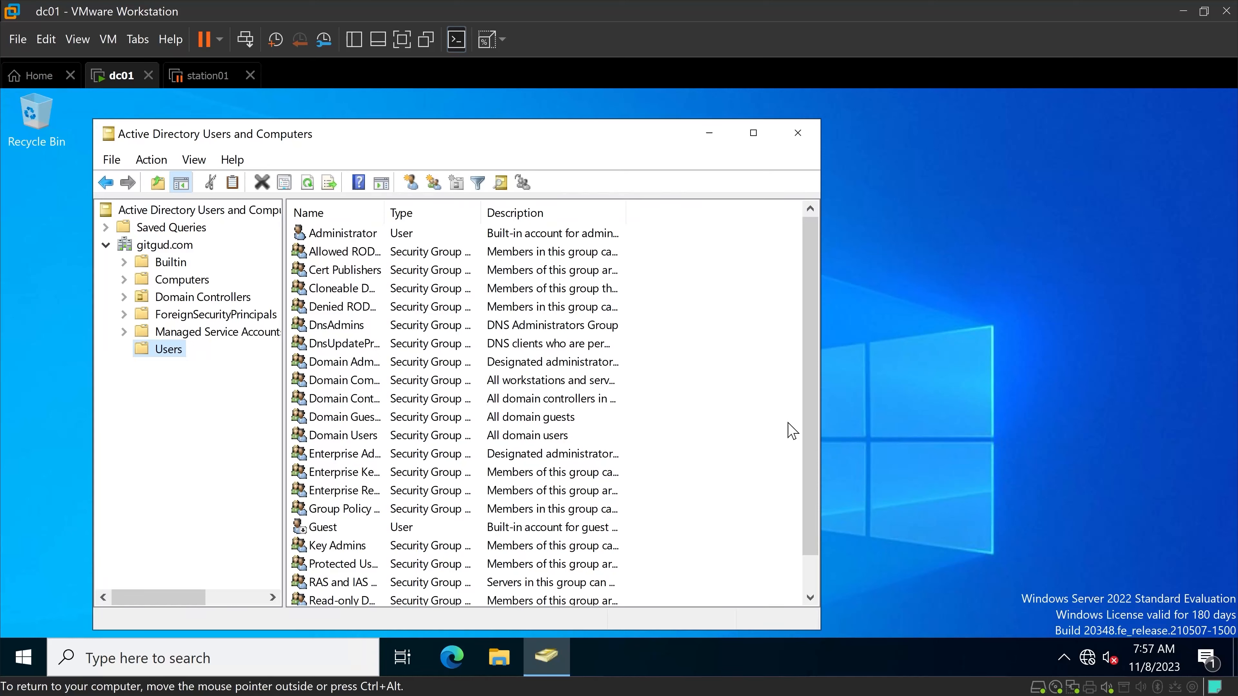
{"action": "right_click", "coordinate": [717, 349]}
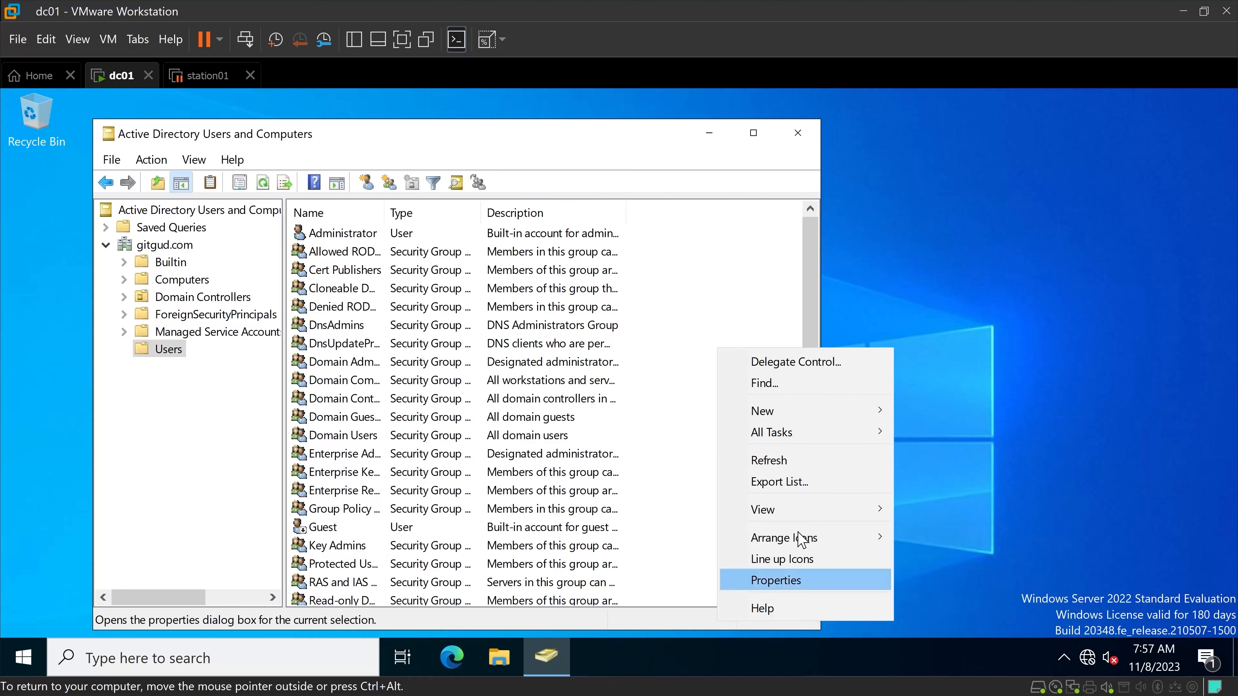
{"action": "mouse_move", "coordinate": [776, 413]}
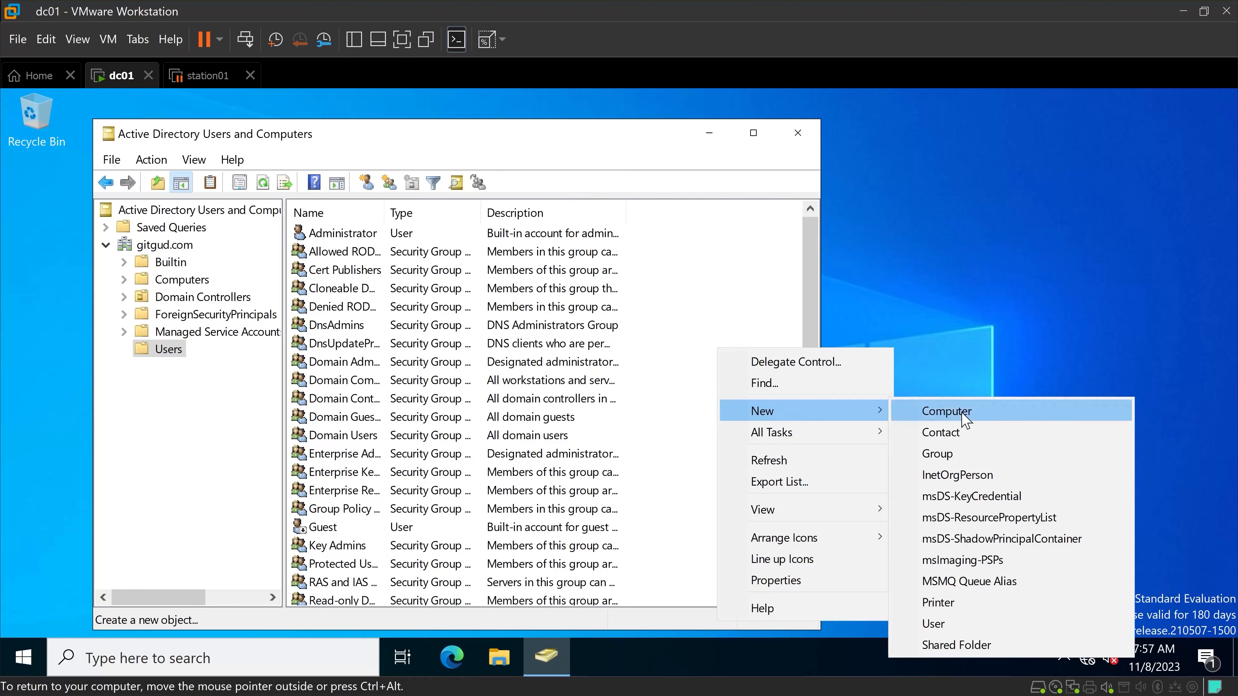
{"action": "left_click", "coordinate": [967, 622]}
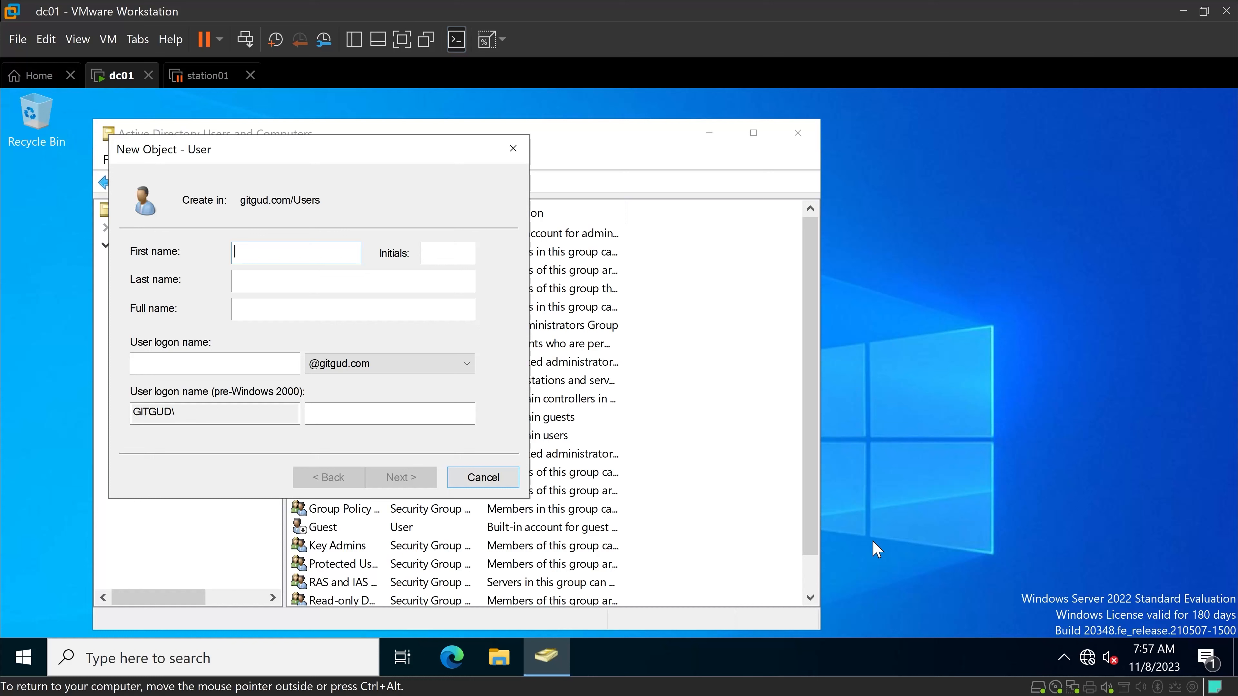
{"action": "type", "text": "Mister"}
{"action": "key", "text": "Tab"}
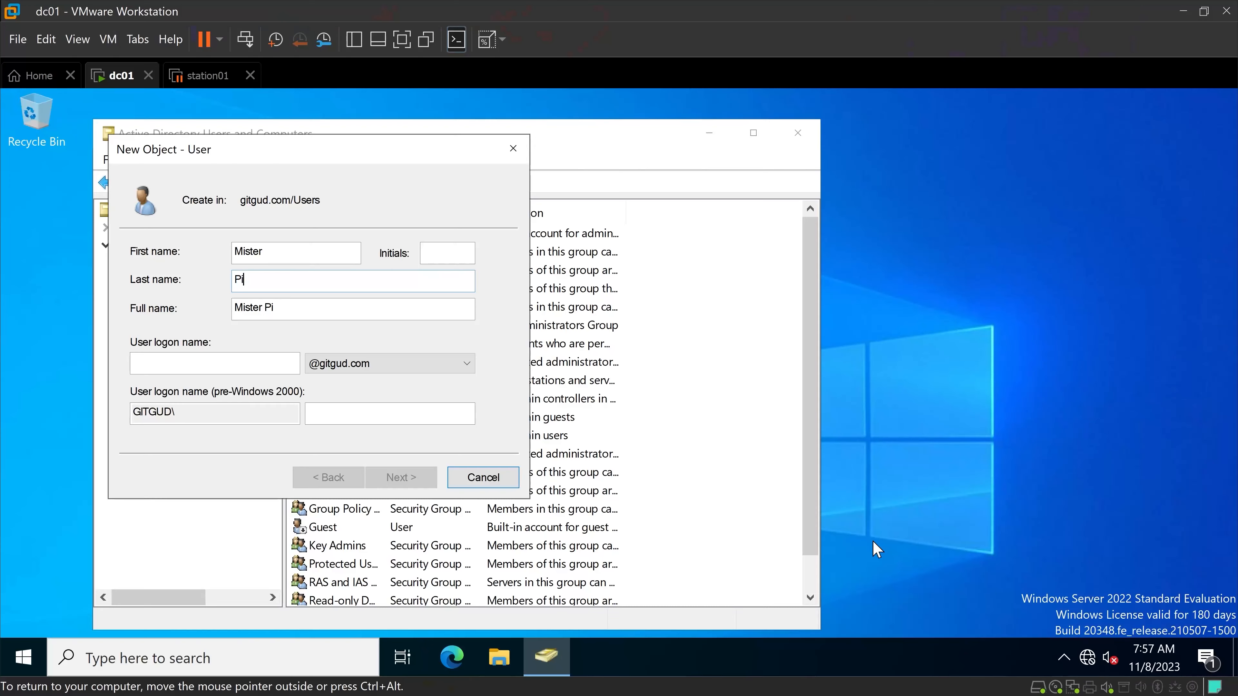
{"action": "type", "text": "ink"}
{"action": "key", "text": "Tab"}
{"action": "key", "text": "Tab"}
{"action": "type", "text": "mister.p"}
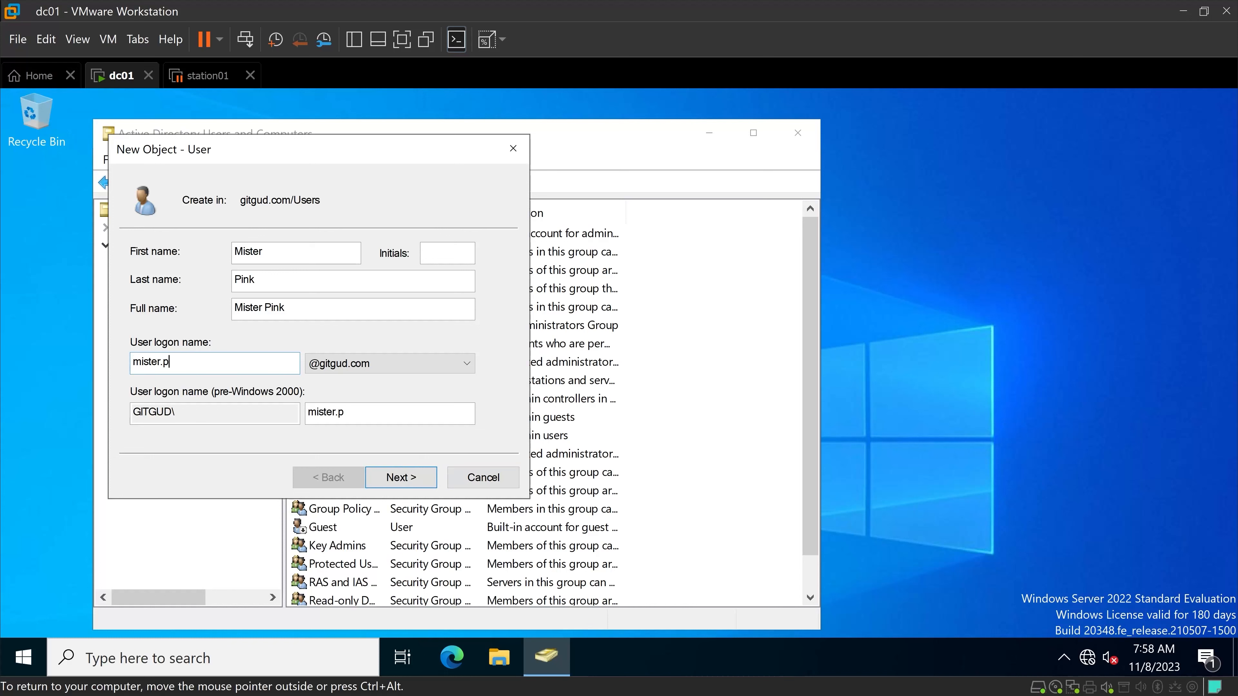
{"action": "type", "text": "ink"}
{"action": "left_click", "coordinate": [401, 490]}
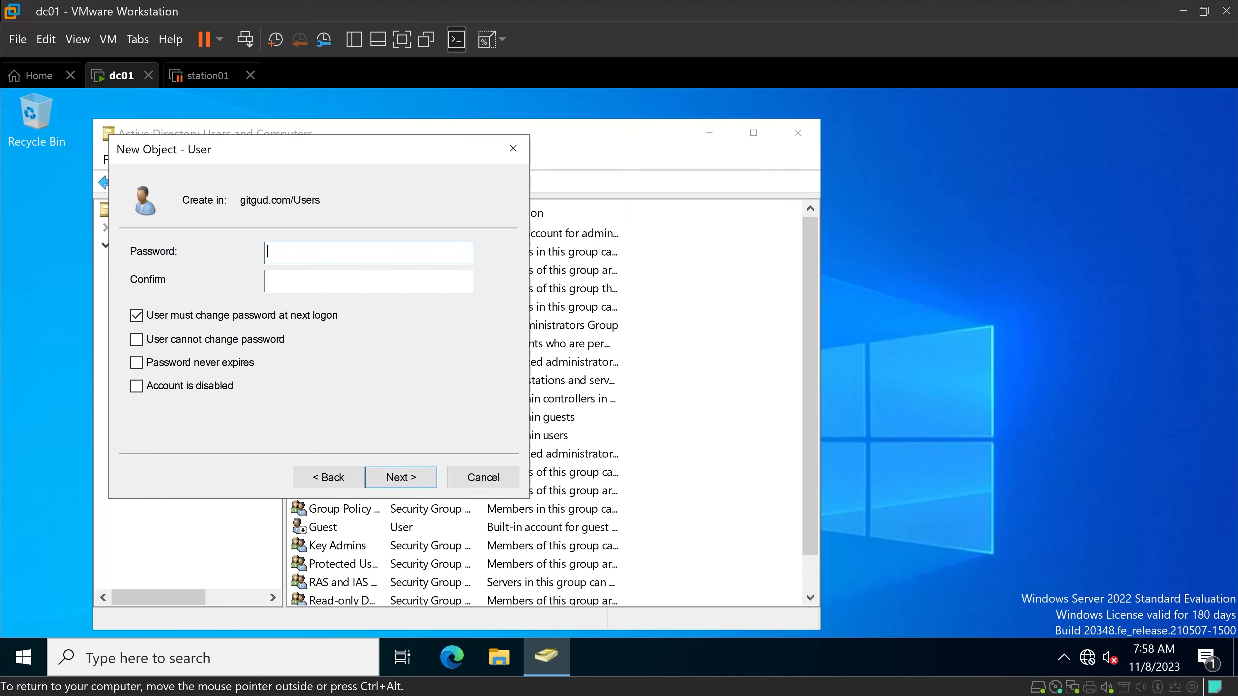
Enter and confirm the account password for the new user.
{"action": "type", "text": "•••••••••"}
{"action": "key", "text": "Tab"}
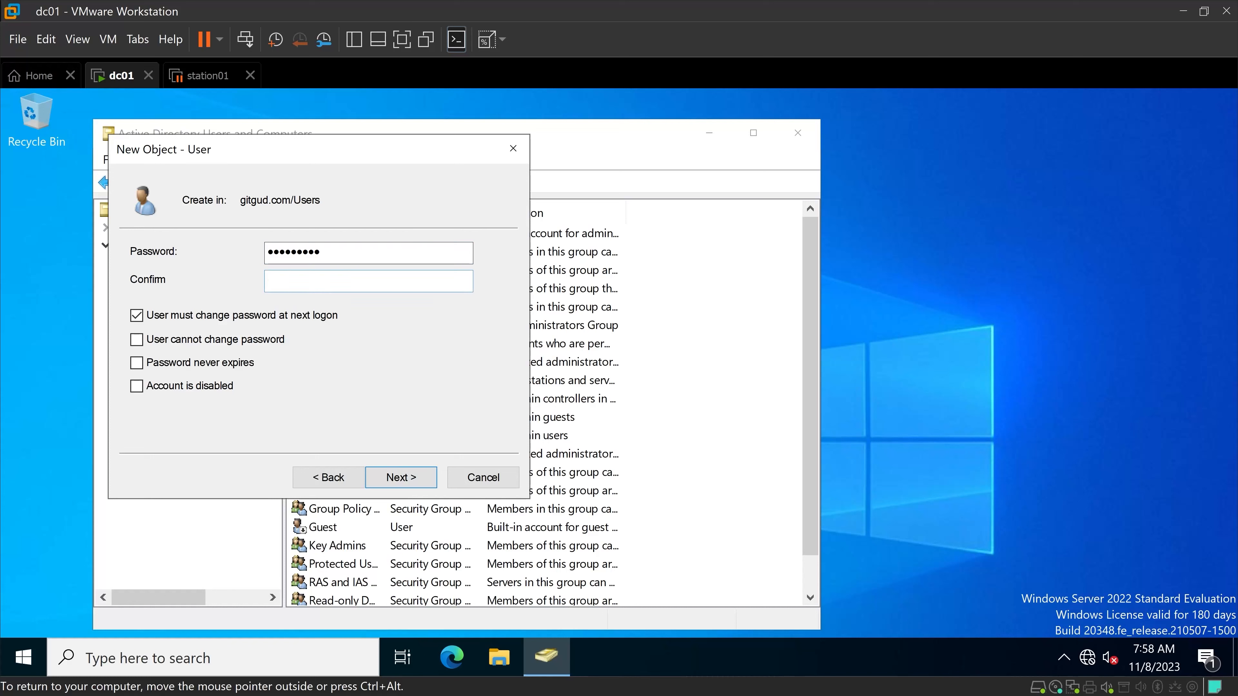
{"action": "type", "text": "•••••••••"}
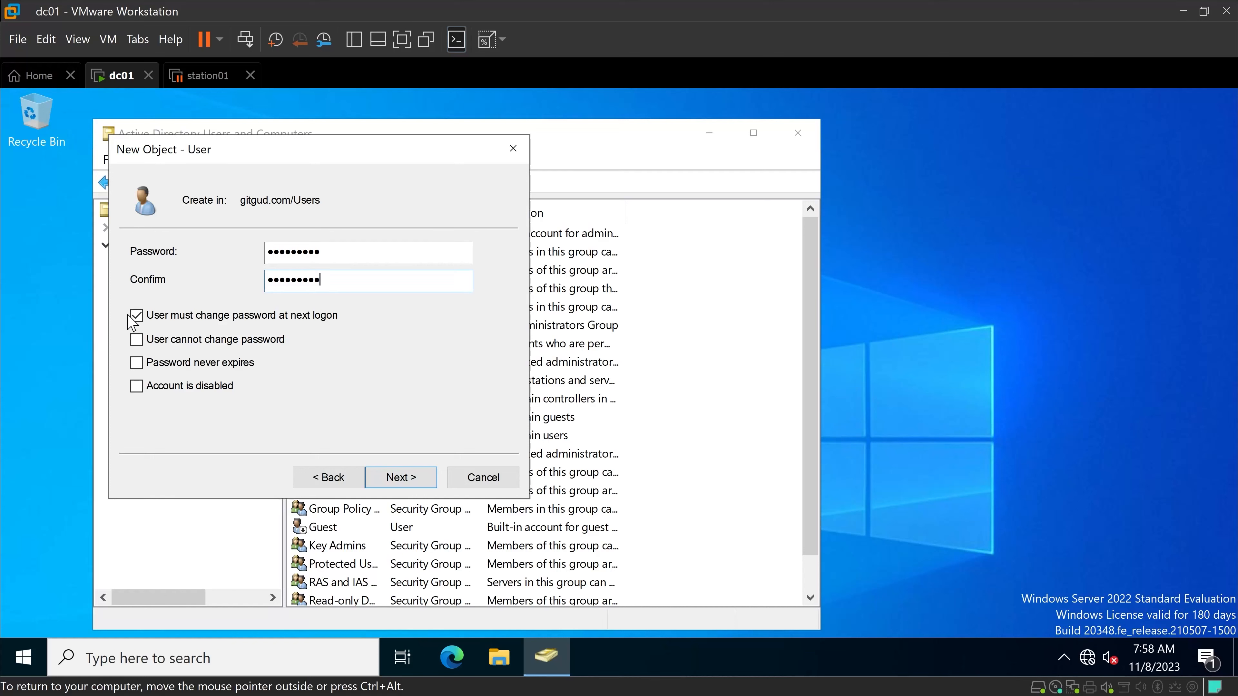
Turn off the required password change at next logon, set the password to never expire, and finish creating the user.
{"action": "left_click", "coordinate": [136, 319]}
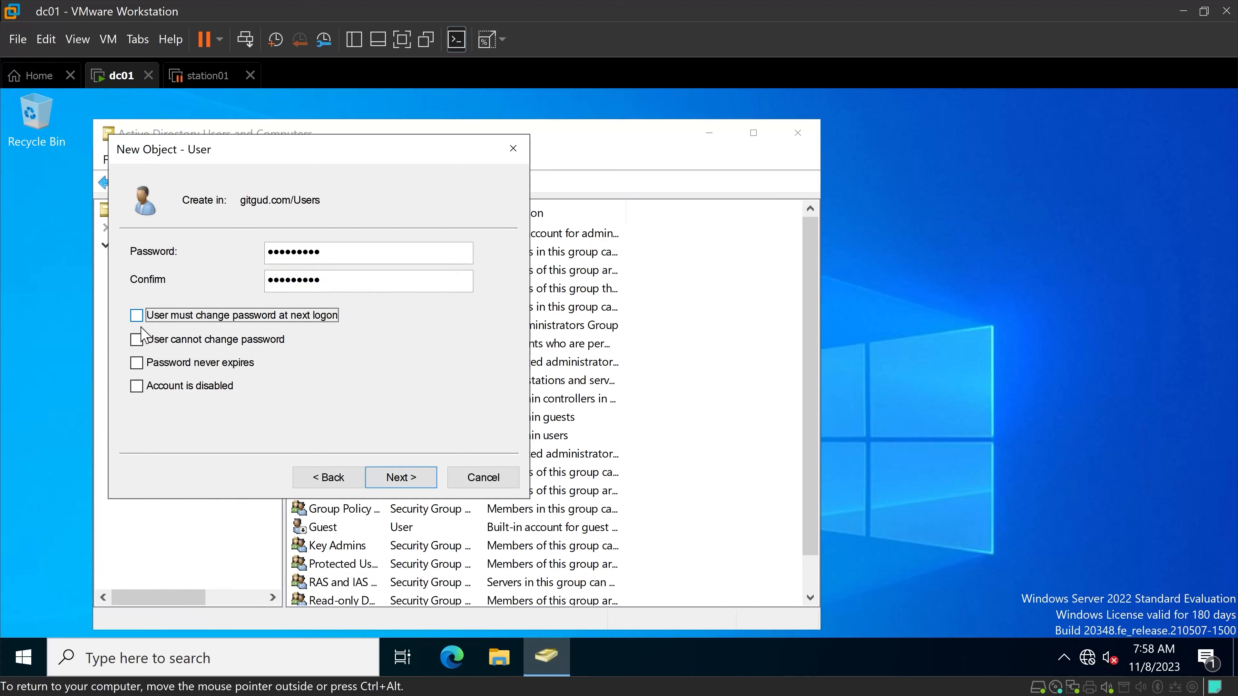
{"action": "left_click", "coordinate": [137, 365]}
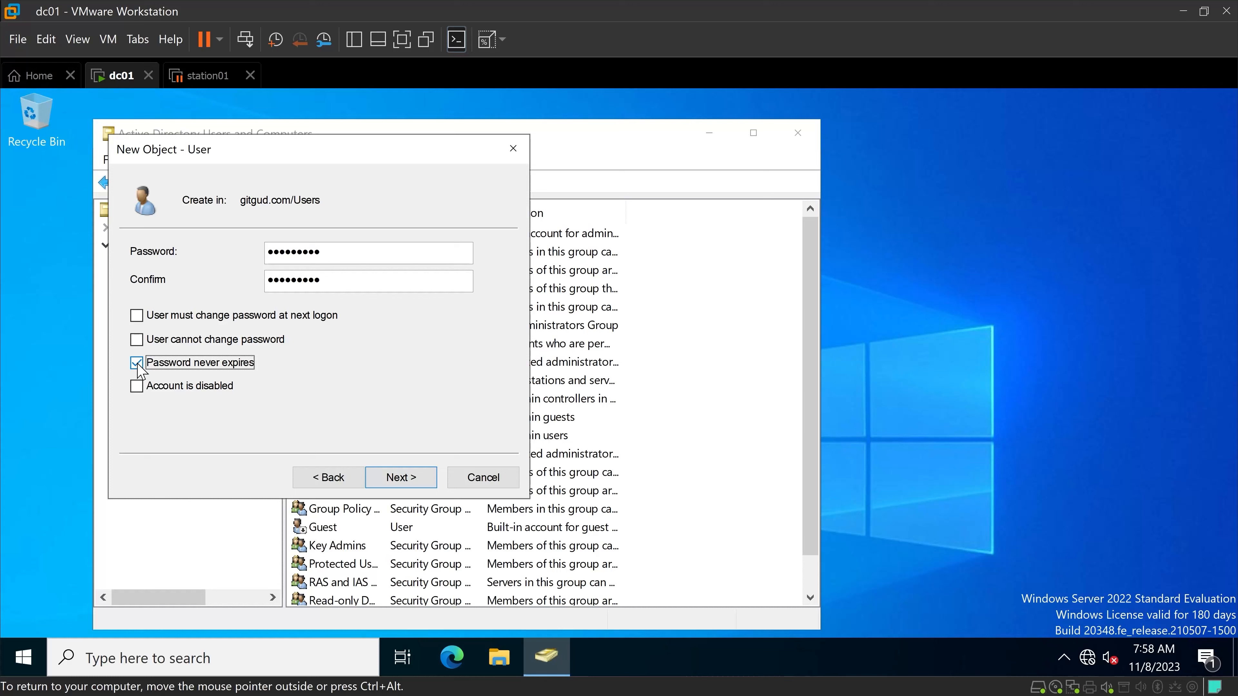
{"action": "left_click", "coordinate": [426, 488]}
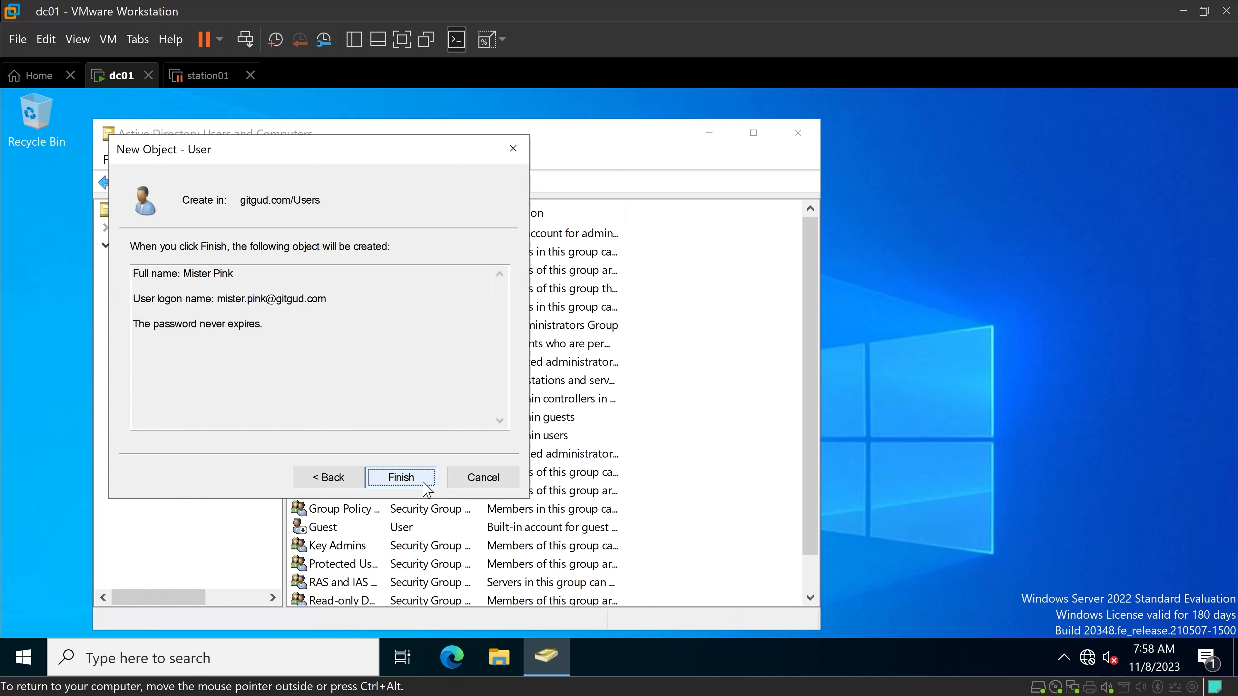
{"action": "left_click", "coordinate": [401, 477]}
Check the group memberships in the newly created user's properties.
{"action": "scroll", "coordinate": [385, 512], "scroll_direction": "down", "scroll_amount": 1}
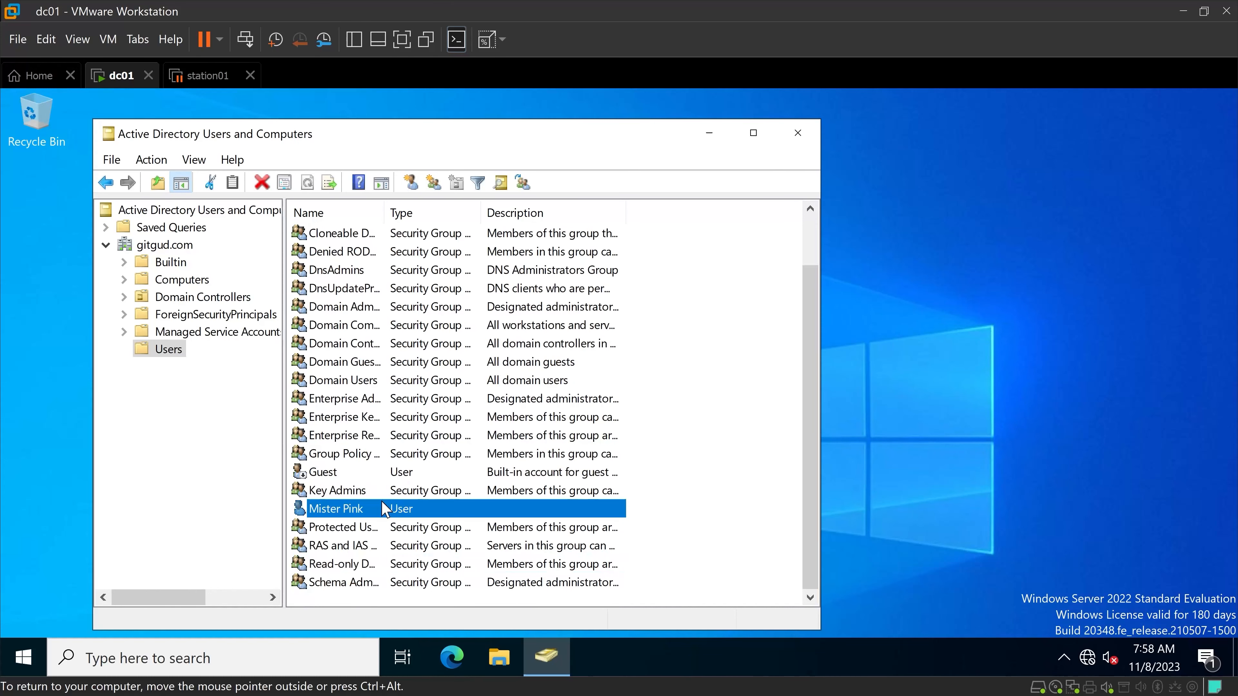
{"action": "right_click", "coordinate": [358, 512]}
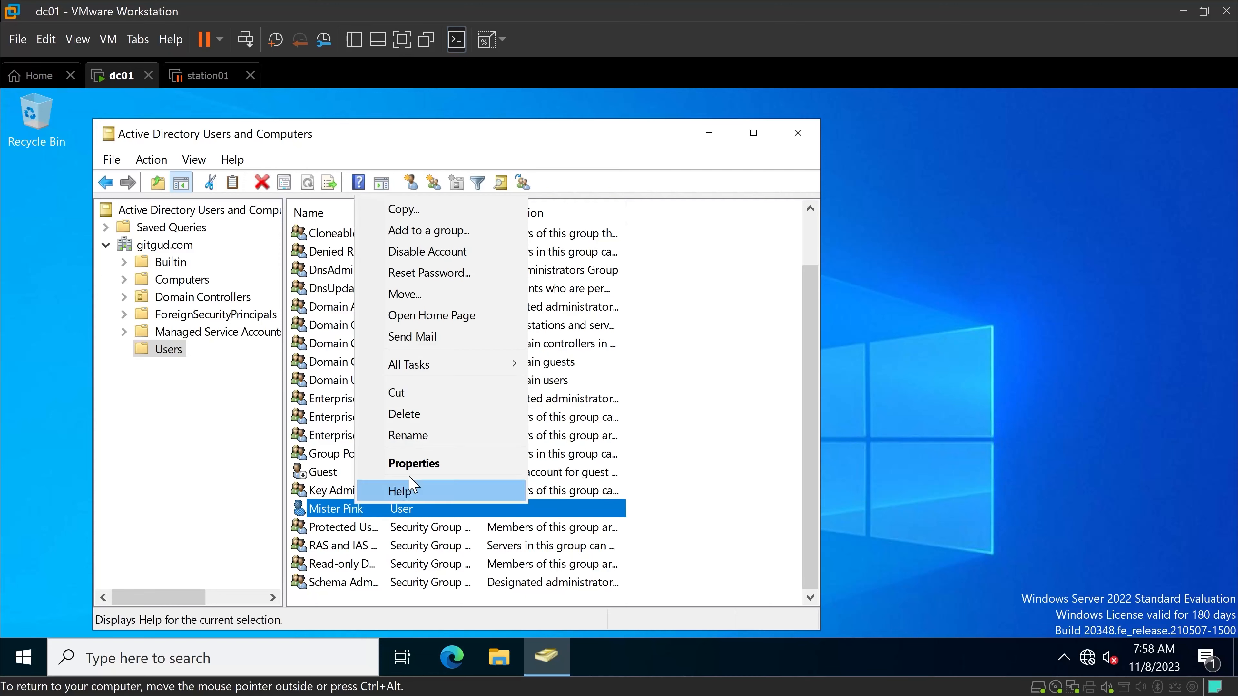
{"action": "left_click", "coordinate": [413, 464]}
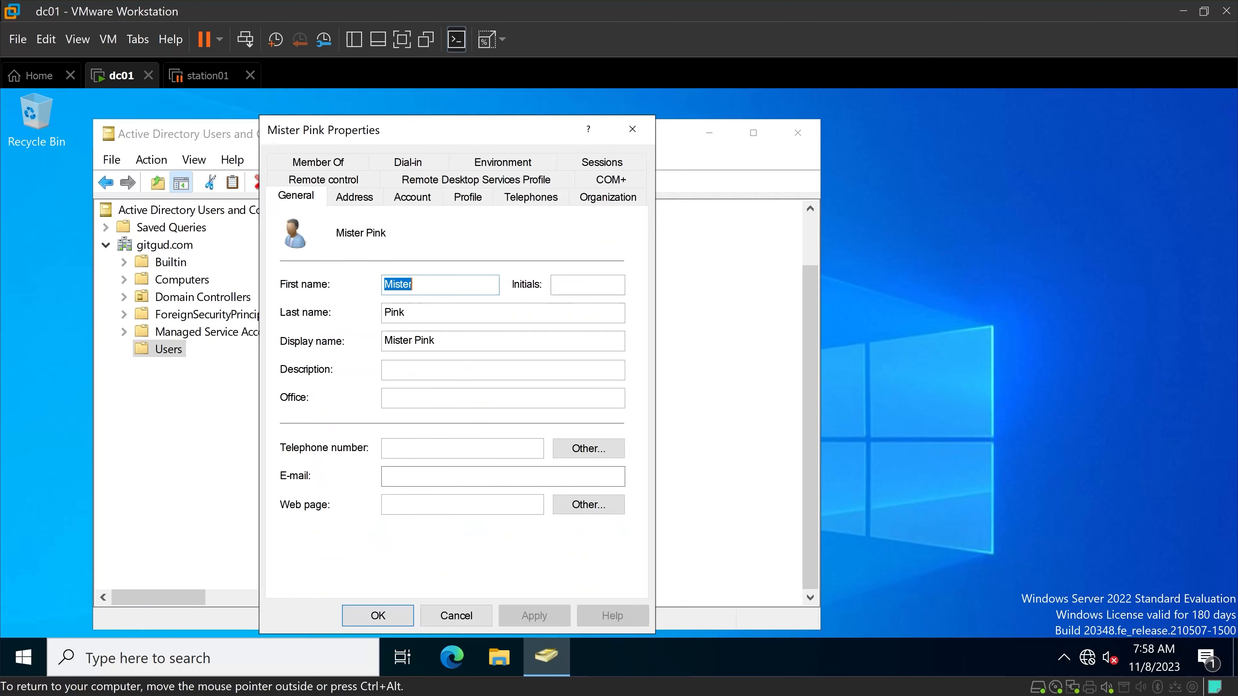
{"action": "left_click", "coordinate": [329, 165]}
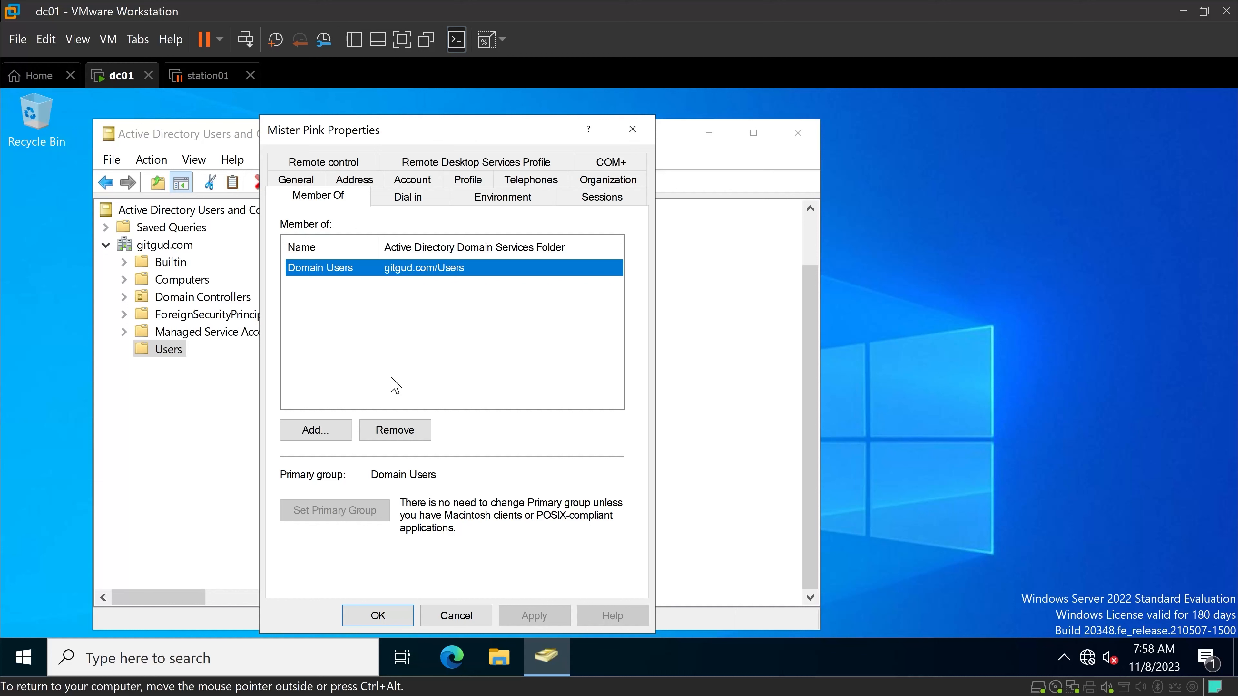
{"action": "left_click", "coordinate": [361, 621]}
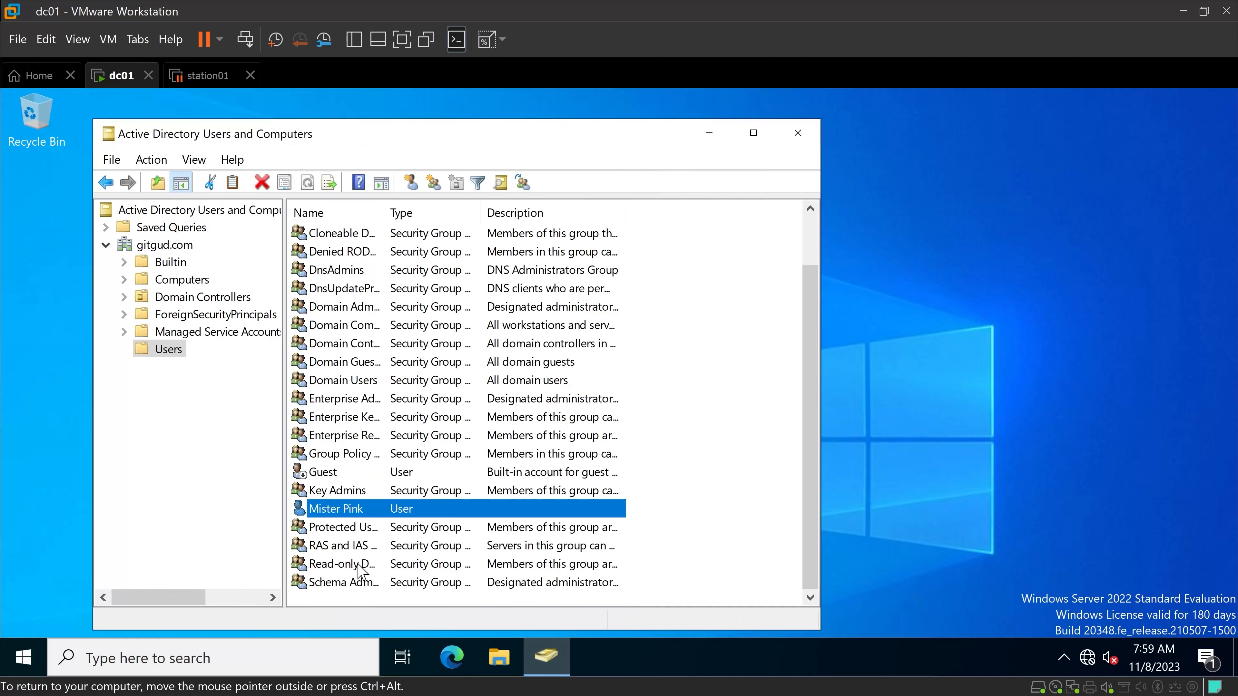
Copy the newly created user account, entering the second user's first name, last name and a firstname.lastname logon name.
{"action": "right_click", "coordinate": [356, 512]}
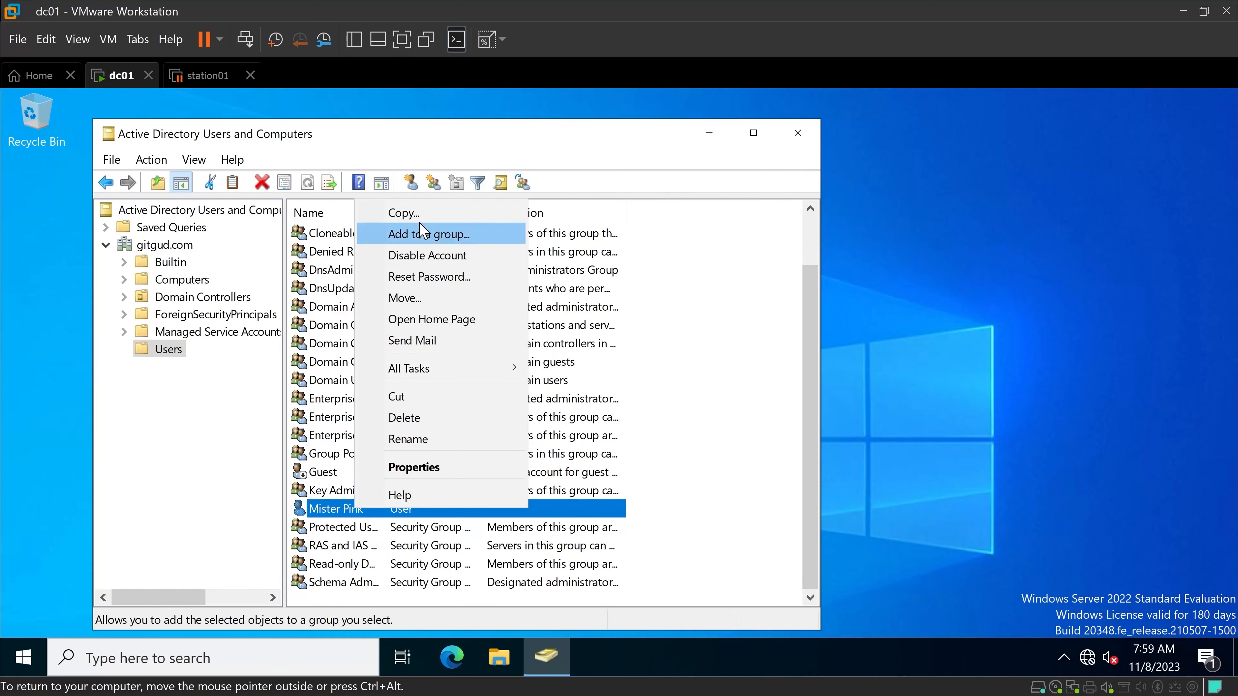
{"action": "left_click", "coordinate": [419, 211]}
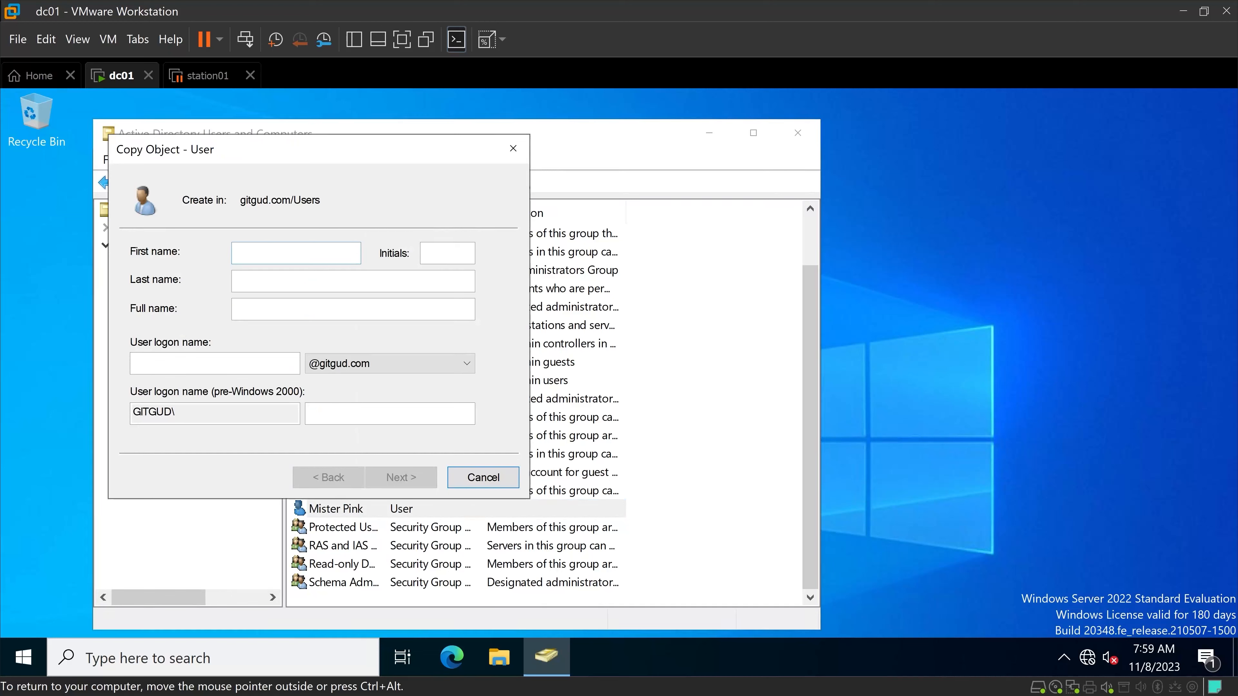
{"action": "type", "text": "Mister"}
{"action": "key", "text": "Tab"}
{"action": "type", "text": "Brown"}
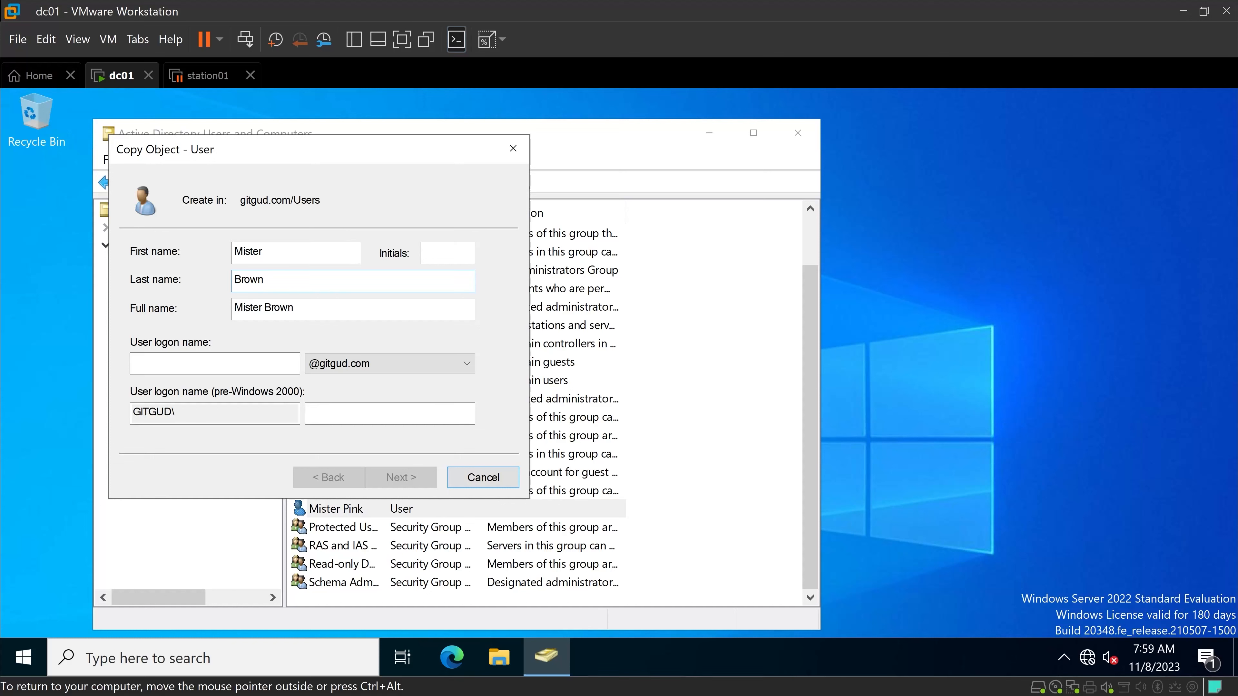
{"action": "left_click", "coordinate": [259, 365]}
{"action": "type", "text": "miste"}
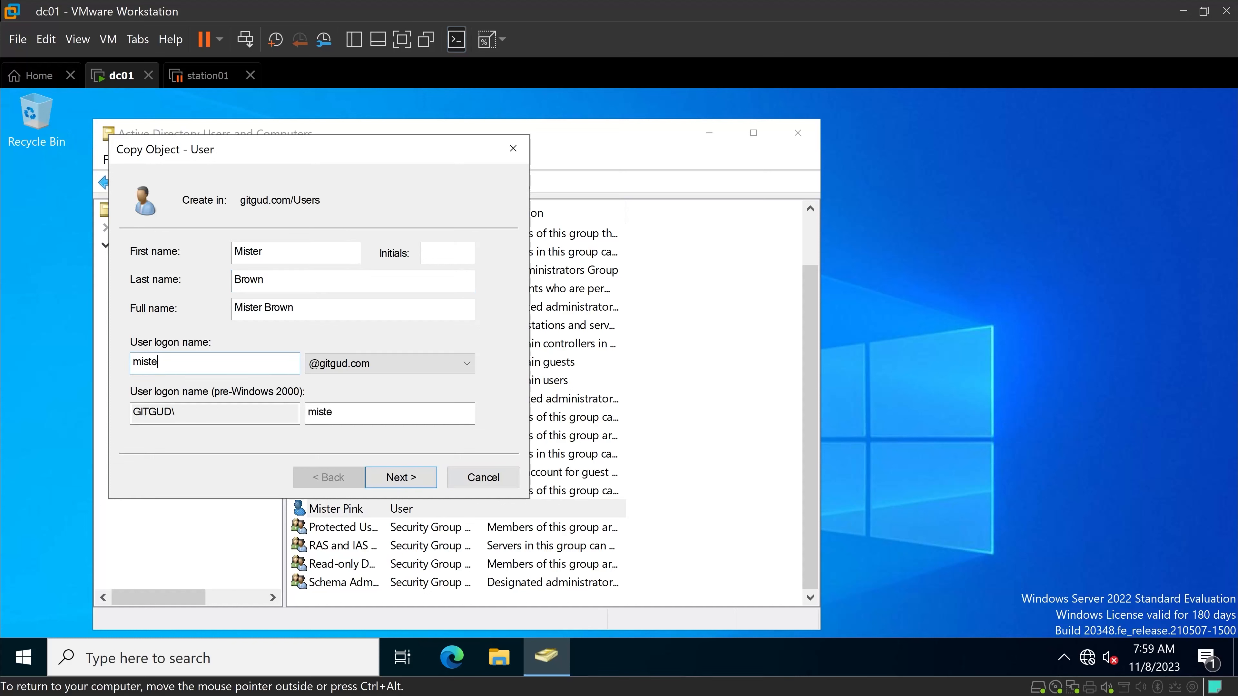
{"action": "type", "text": "r.brown"}
{"action": "left_click", "coordinate": [420, 492]}
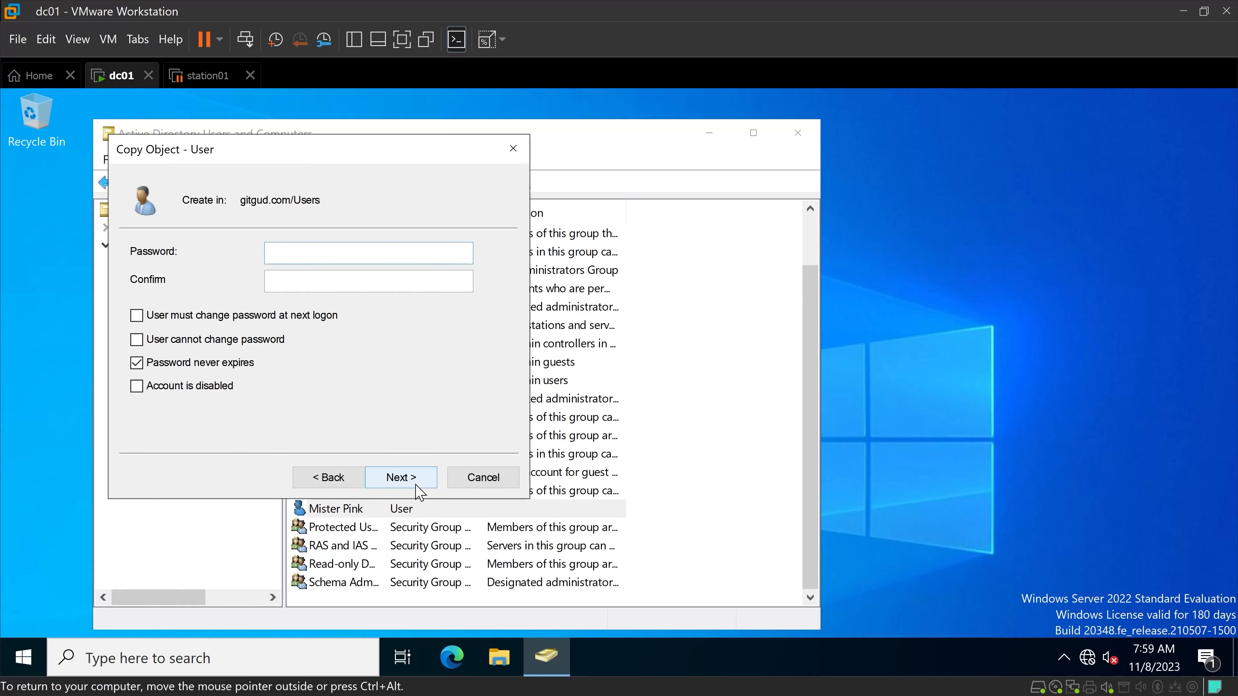
Enter and confirm the copied user's account password, keep the inherited password options and finish creating the account.
{"action": "type", "text": "•"}
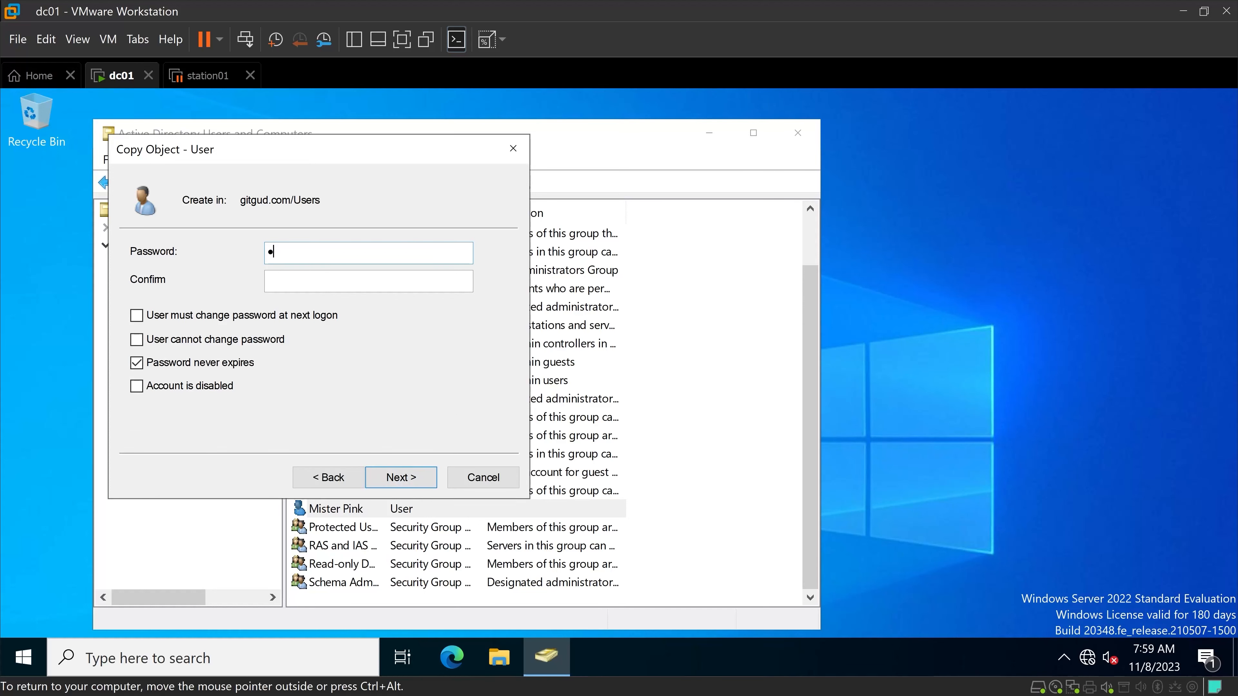
{"action": "type", "text": "••••••••"}
{"action": "key", "text": "Tab"}
{"action": "type", "text": "•••••••••"}
{"action": "left_click", "coordinate": [401, 477]}
{"action": "left_click", "coordinate": [401, 477]}
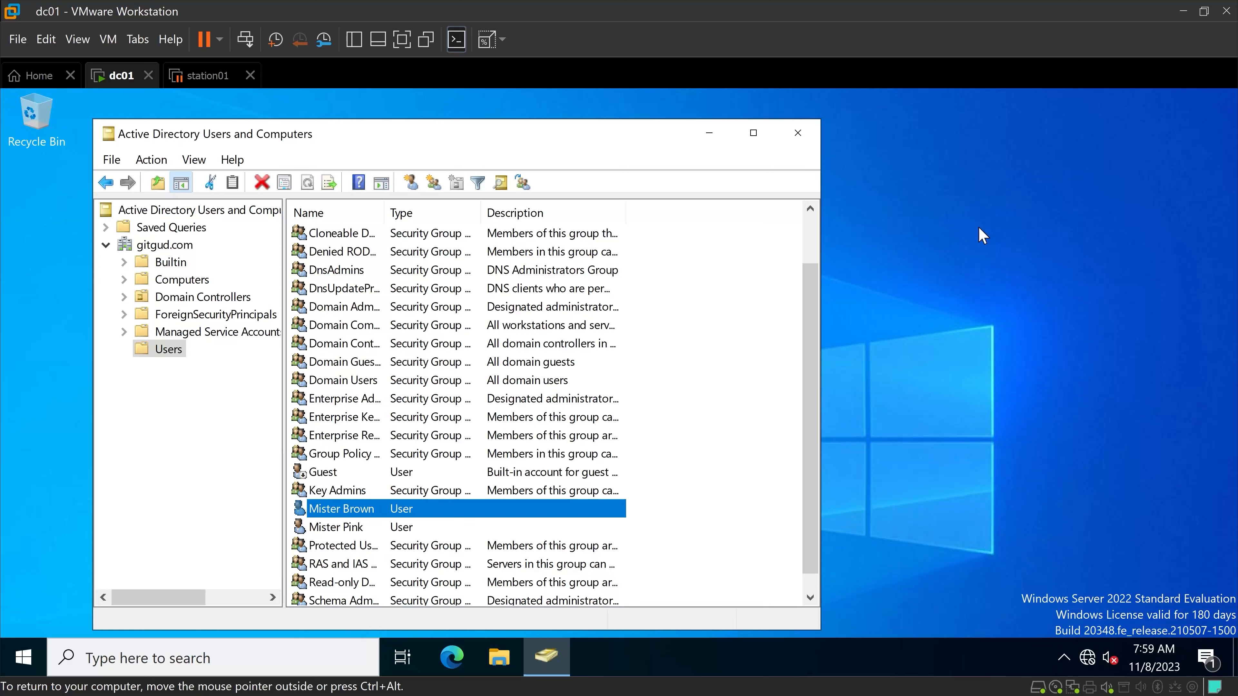
Start a third new user in the Users container from scratch, entering the first name, last name and a firstname.lastname logon name.
{"action": "right_click", "coordinate": [680, 364]}
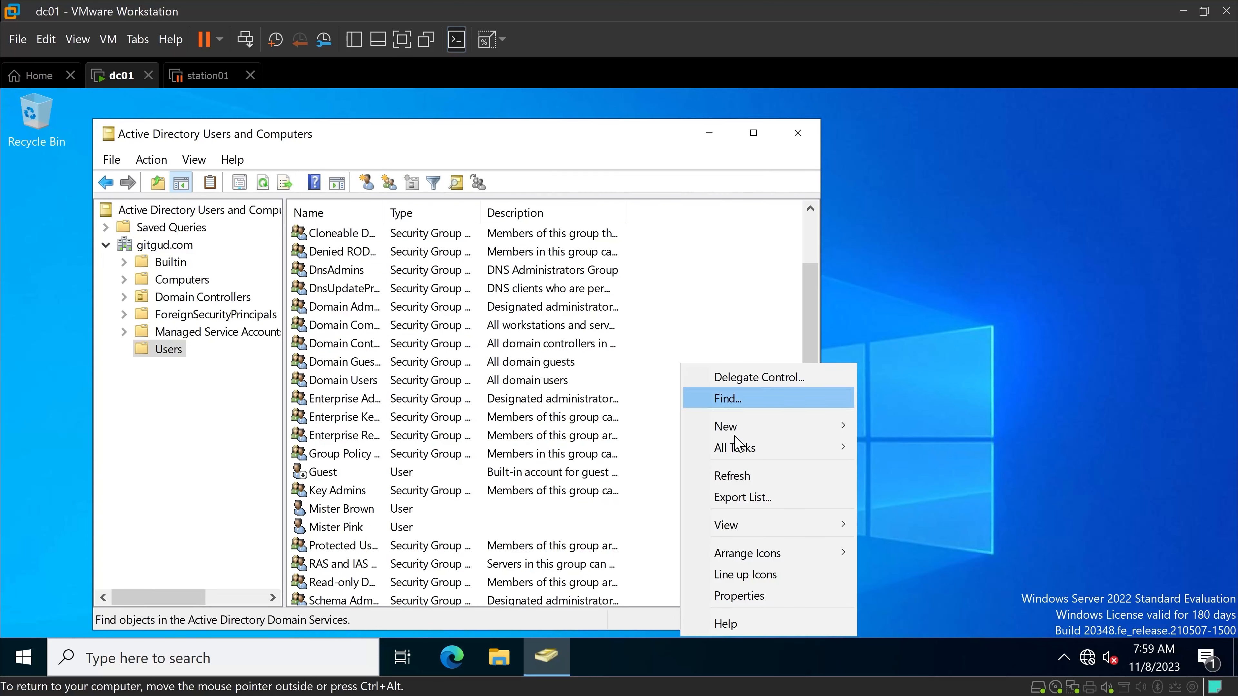
{"action": "mouse_move", "coordinate": [752, 435]}
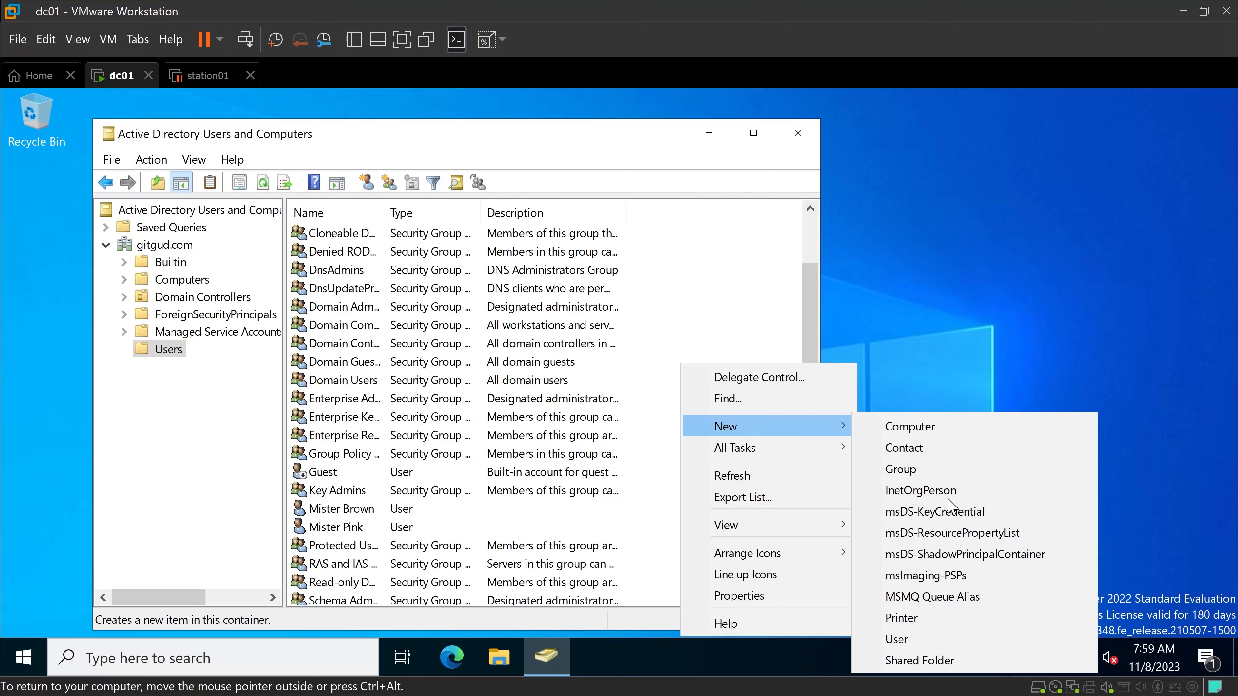
{"action": "left_click", "coordinate": [897, 639]}
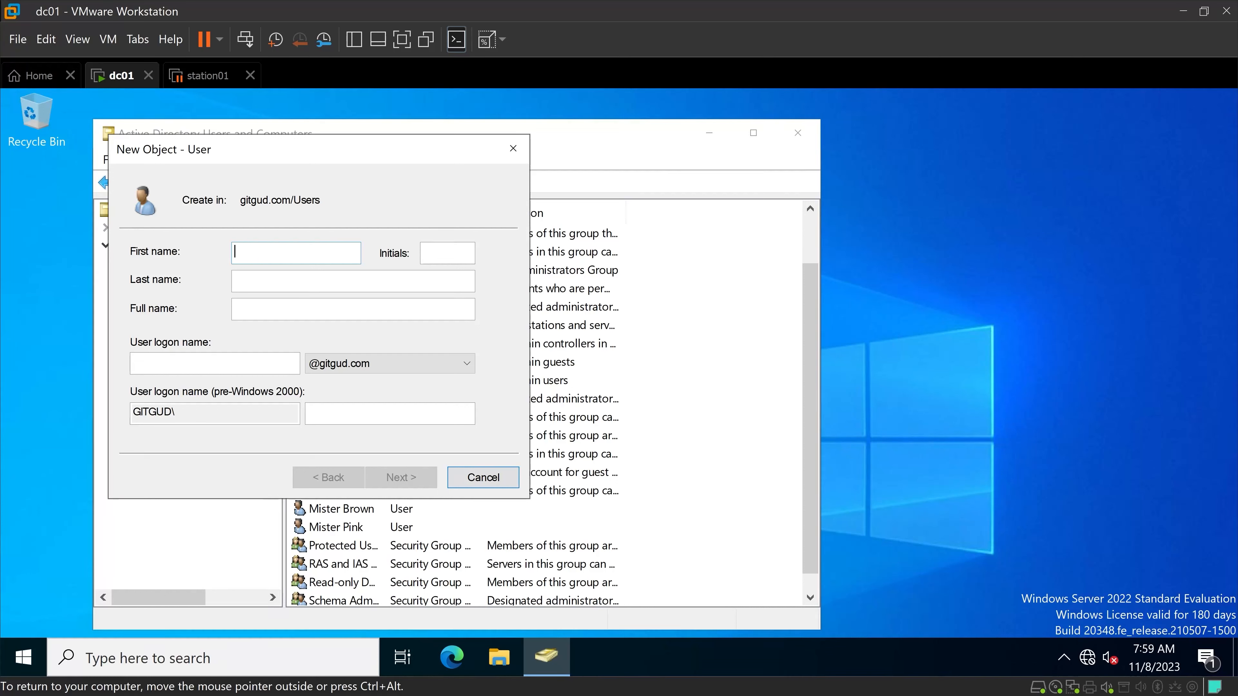
{"action": "type", "text": "Ellen"}
{"action": "key", "text": "Tab"}
{"action": "key", "text": "Tab"}
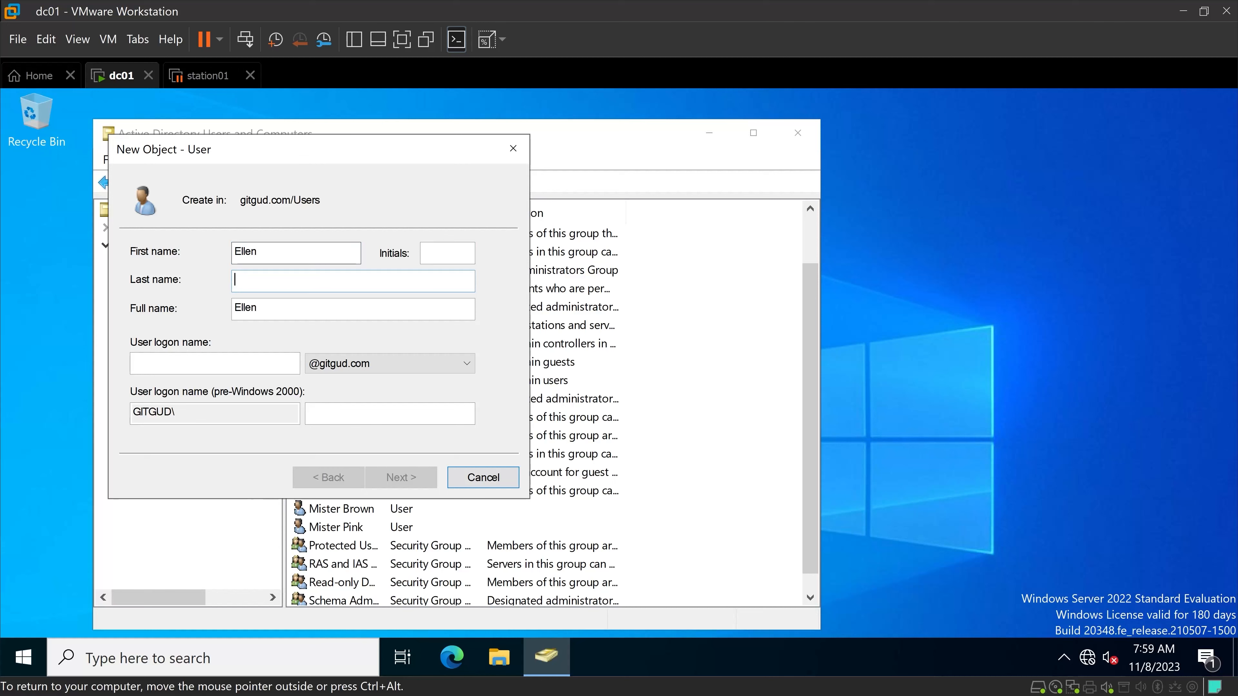
{"action": "type", "text": "Ripley"}
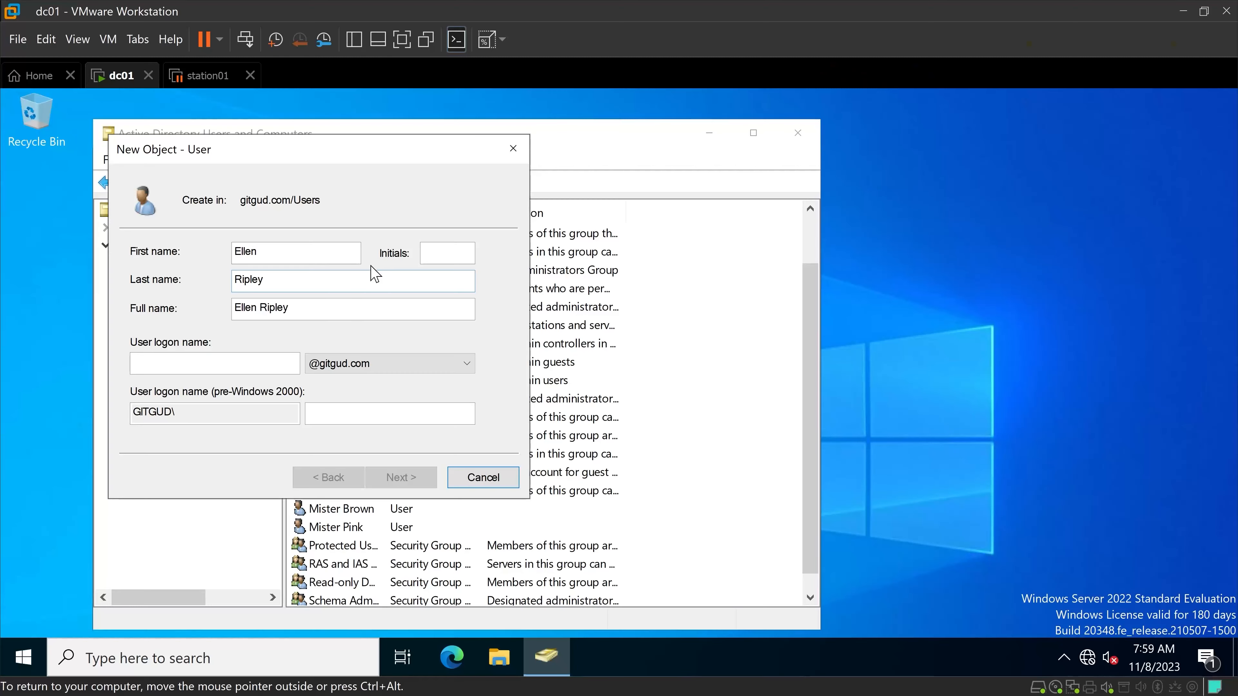
{"action": "type", "text": "elle"}
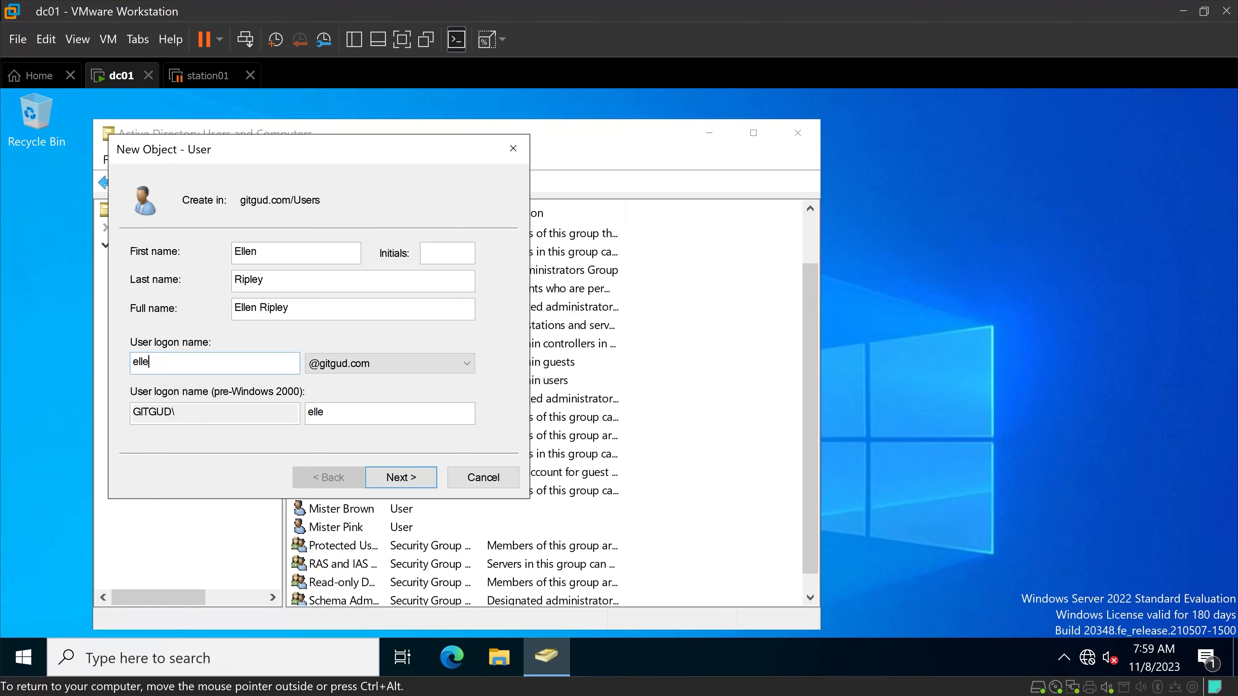
{"action": "type", "text": "n.ripley"}
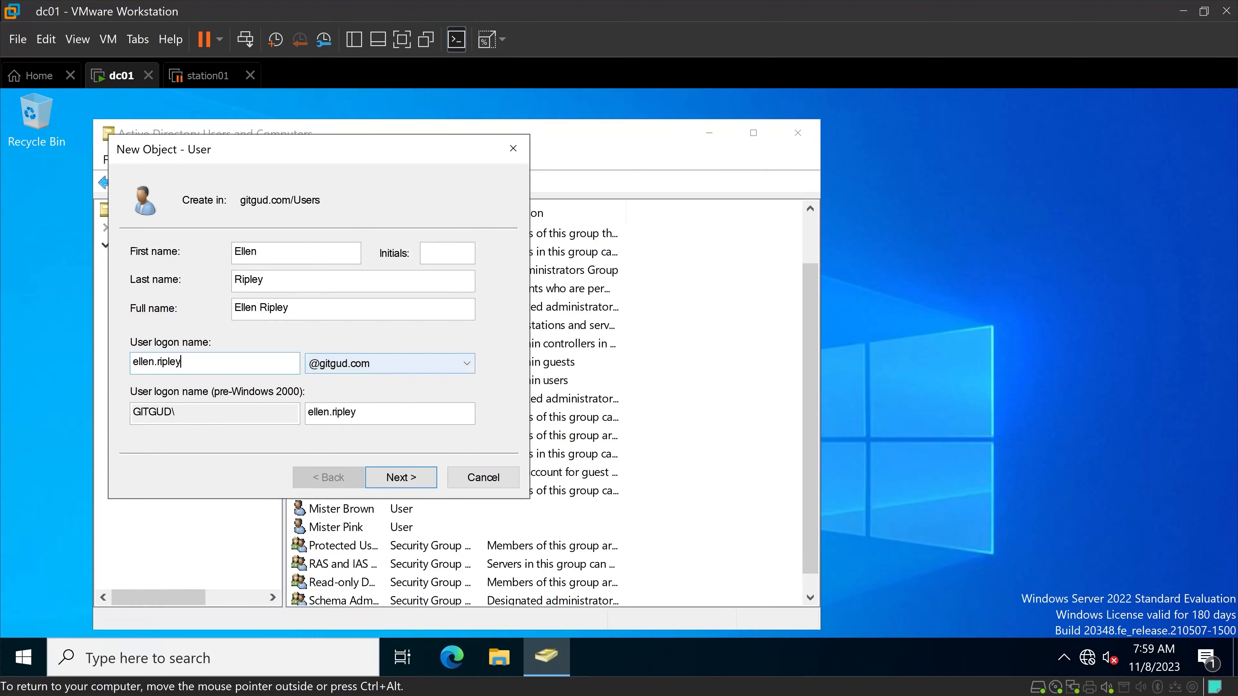
{"action": "left_click", "coordinate": [404, 480]}
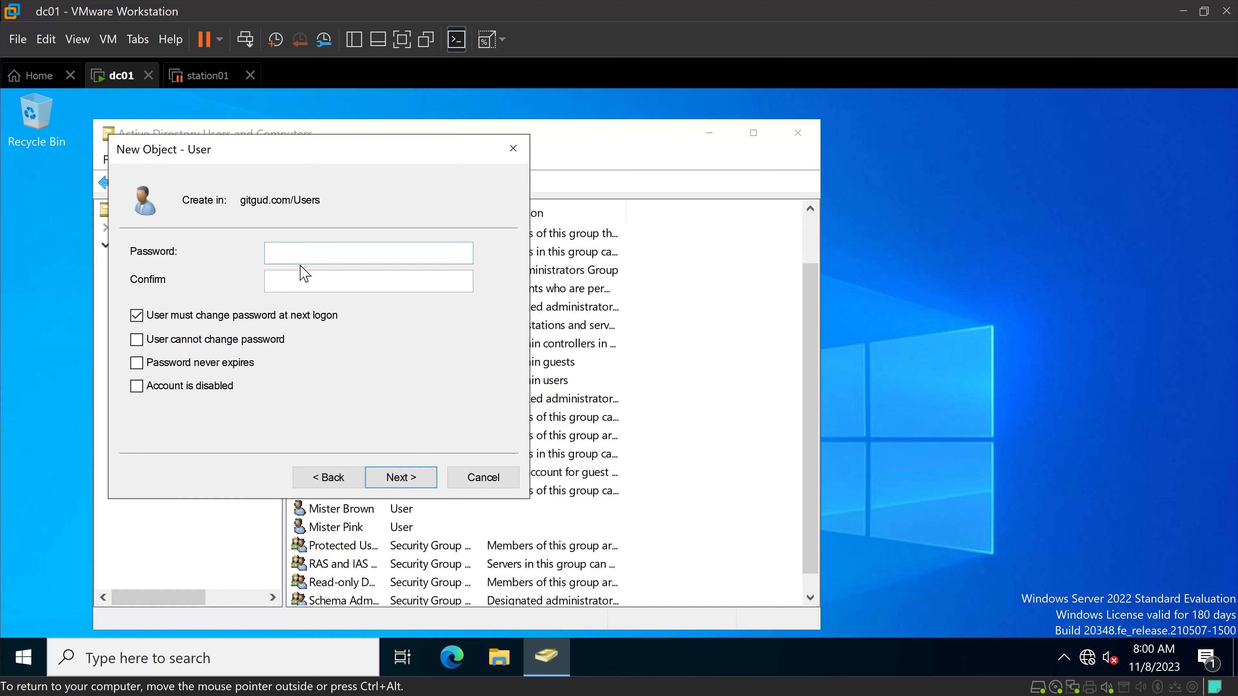
Enter and confirm the third user's account password, require no change at next logon, set it to never expire and finish creating the account.
{"action": "type", "text": "Password1Password1"}
{"action": "left_click", "coordinate": [181, 321]}
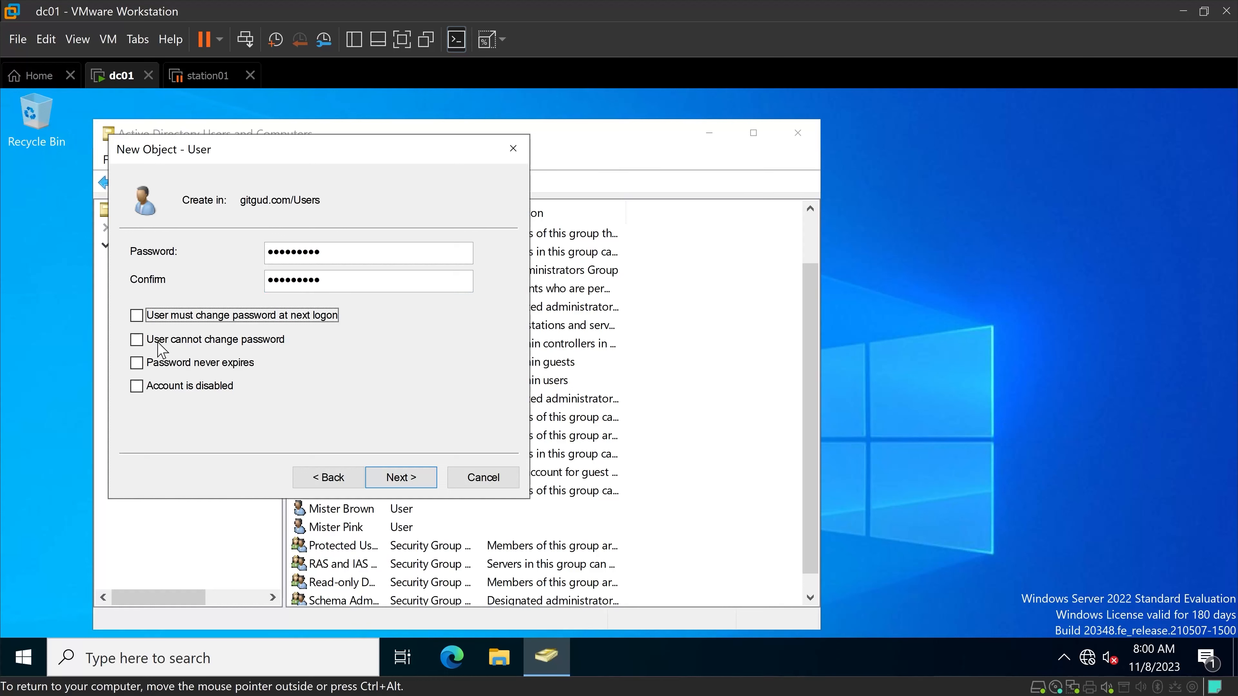
{"action": "left_click", "coordinate": [138, 362]}
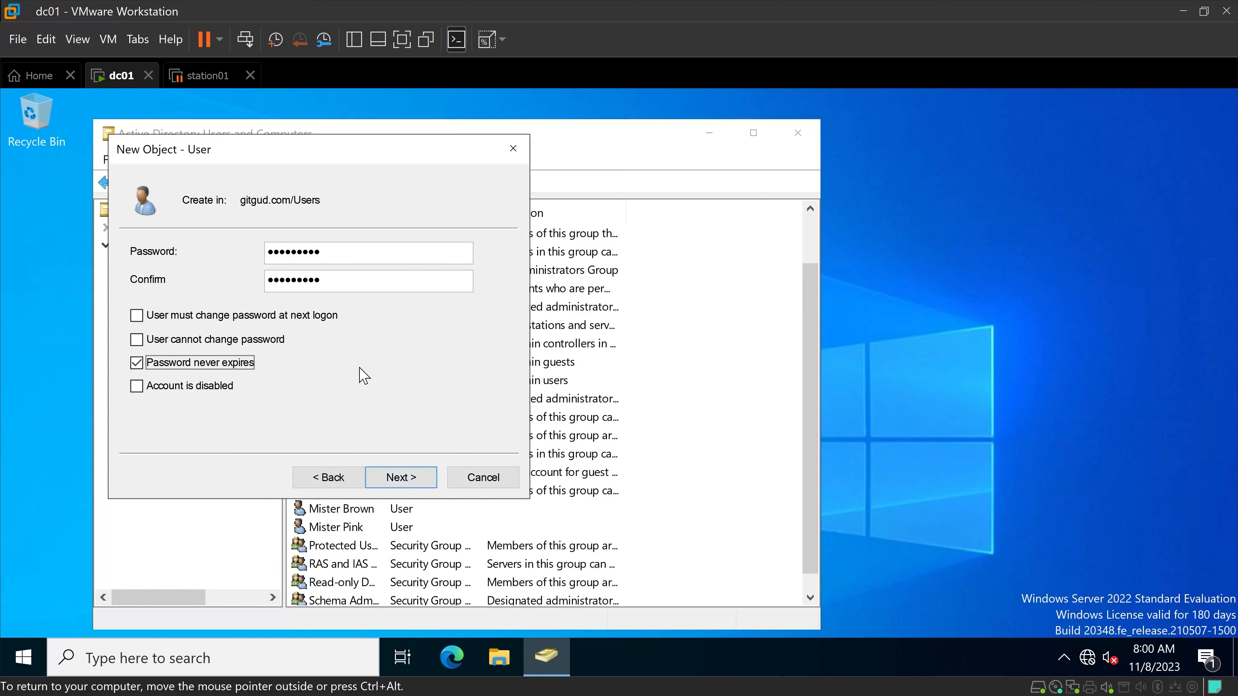
{"action": "left_click", "coordinate": [413, 478]}
{"action": "left_click", "coordinate": [401, 478]}
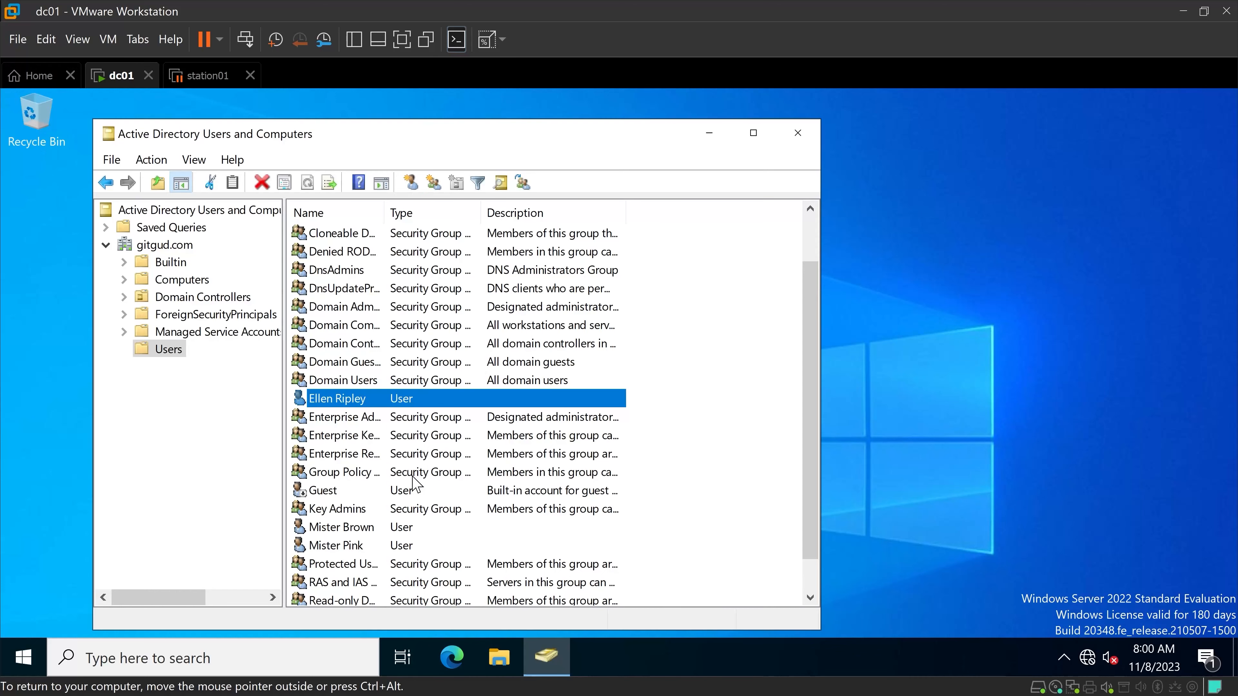
Add the third new user to the Domain Admins group in its properties and apply the membership.
{"action": "right_click", "coordinate": [347, 402]}
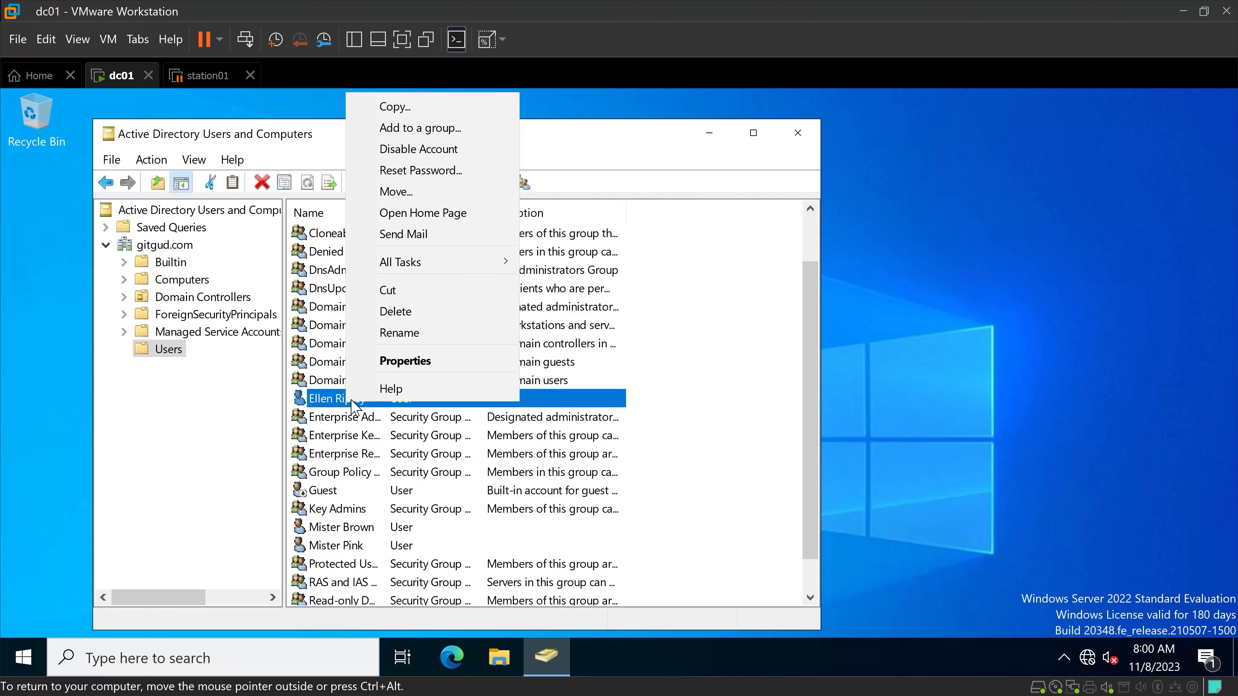
{"action": "left_click", "coordinate": [427, 363]}
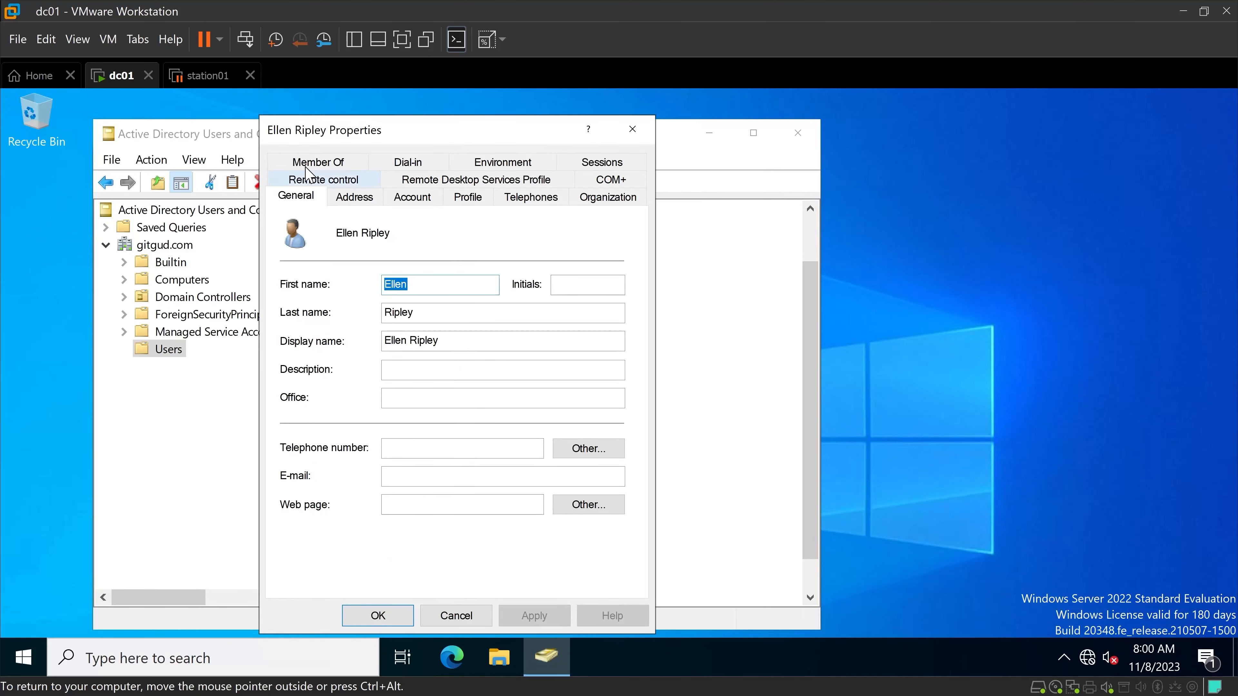
{"action": "left_click", "coordinate": [322, 162]}
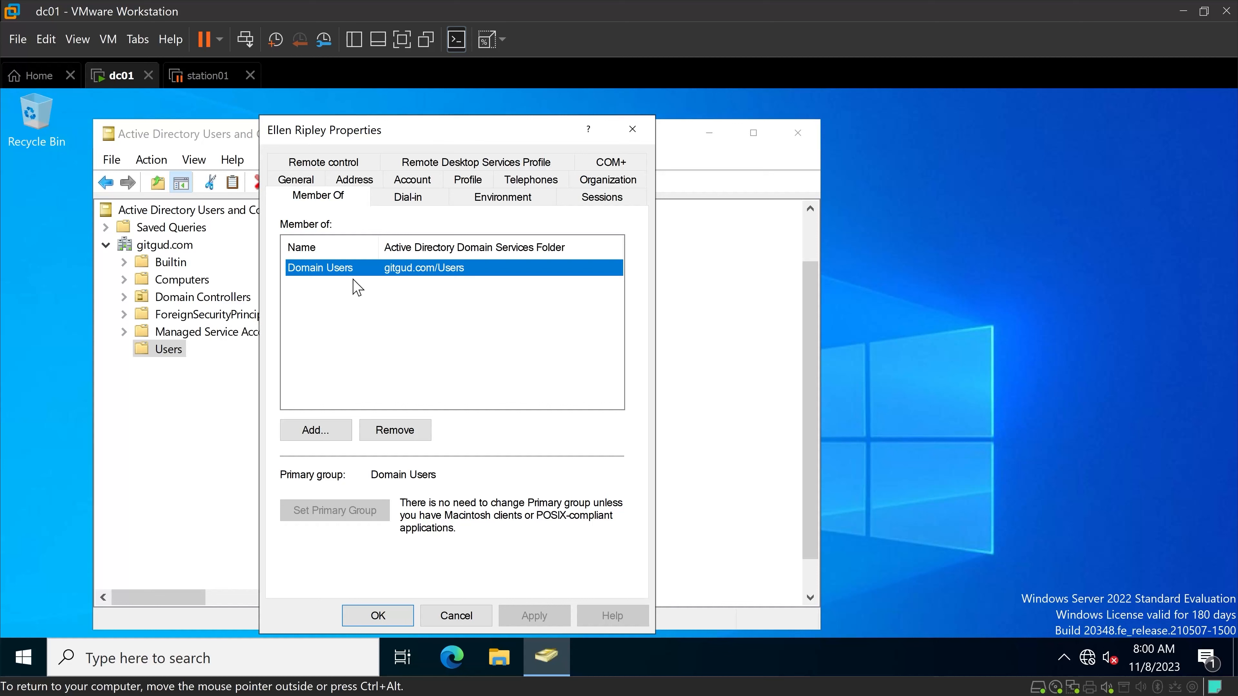
{"action": "left_click", "coordinate": [308, 433]}
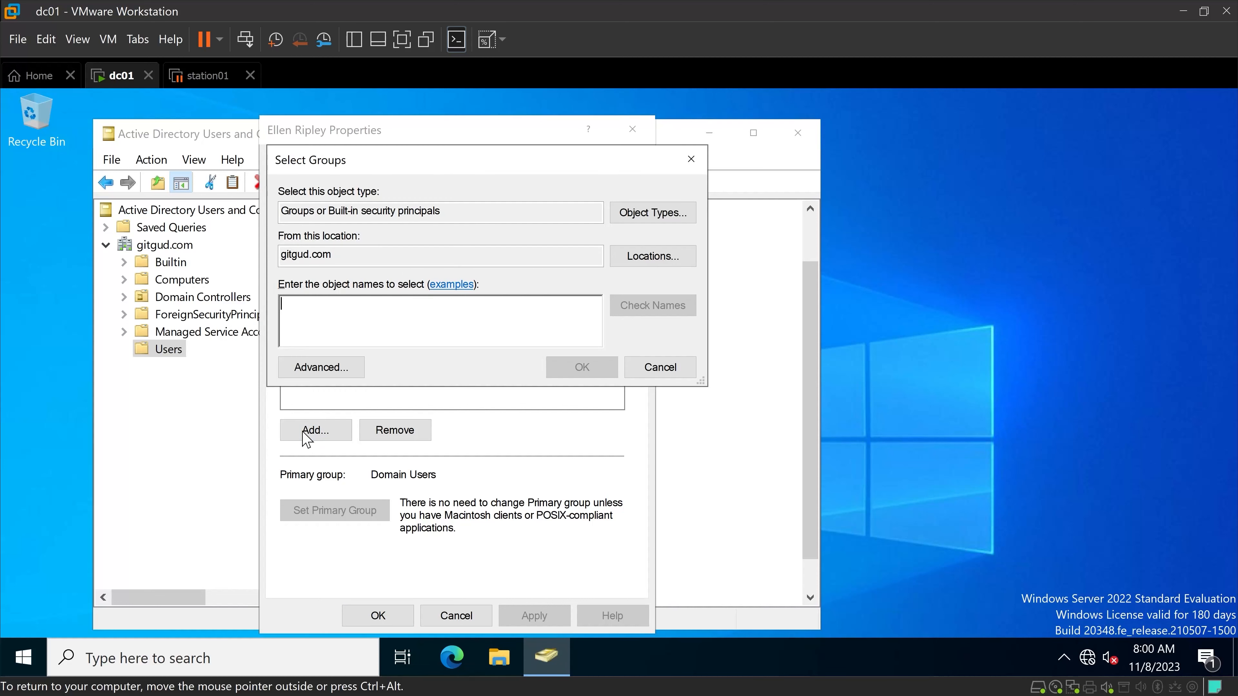
{"action": "type", "text": "domain admins"}
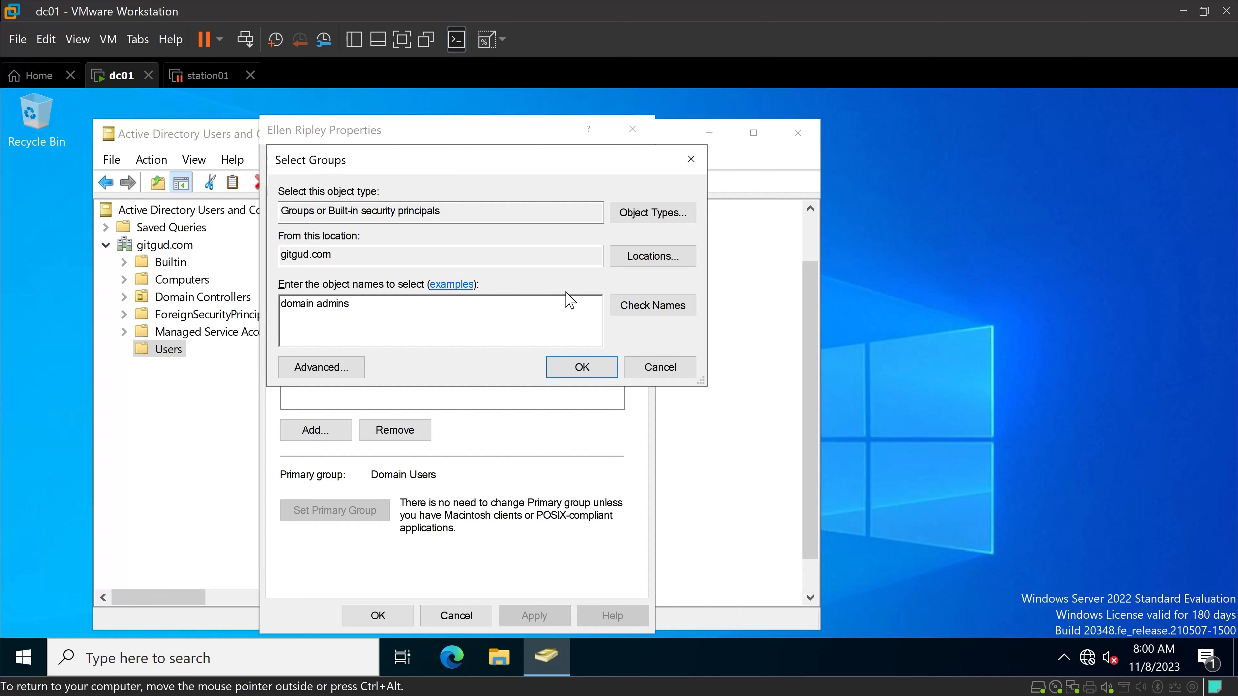
{"action": "left_click", "coordinate": [646, 316]}
{"action": "left_click", "coordinate": [582, 369]}
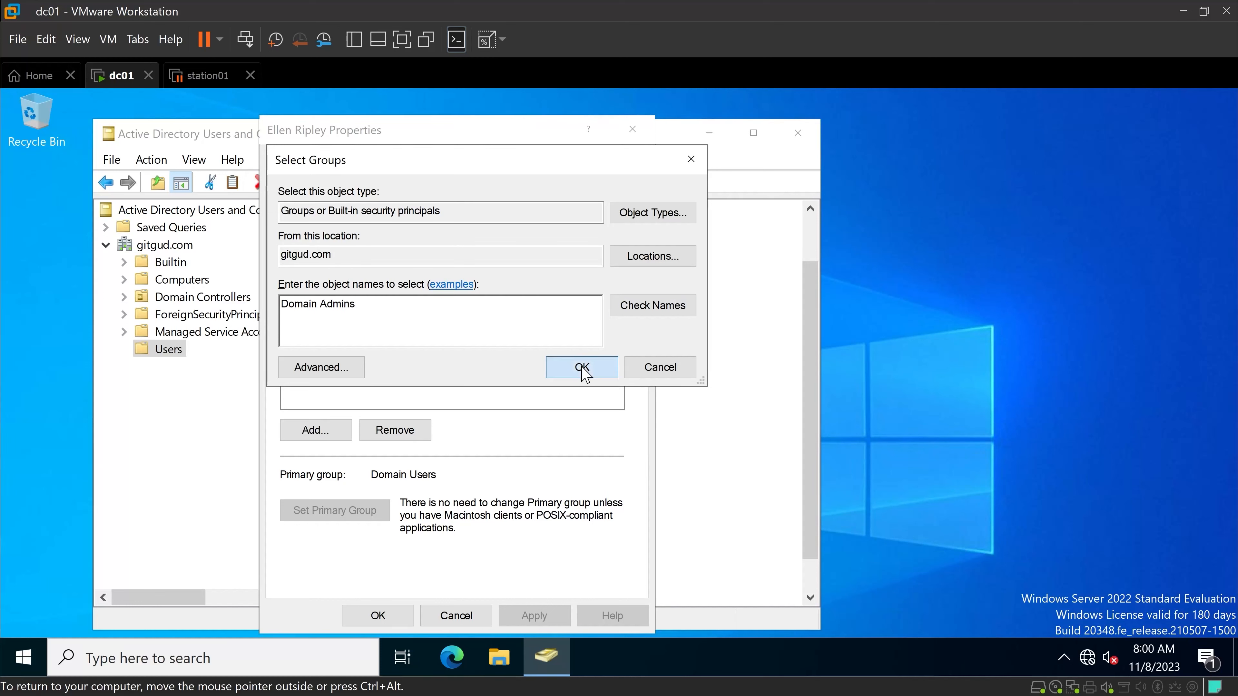
{"action": "left_click", "coordinate": [529, 615]}
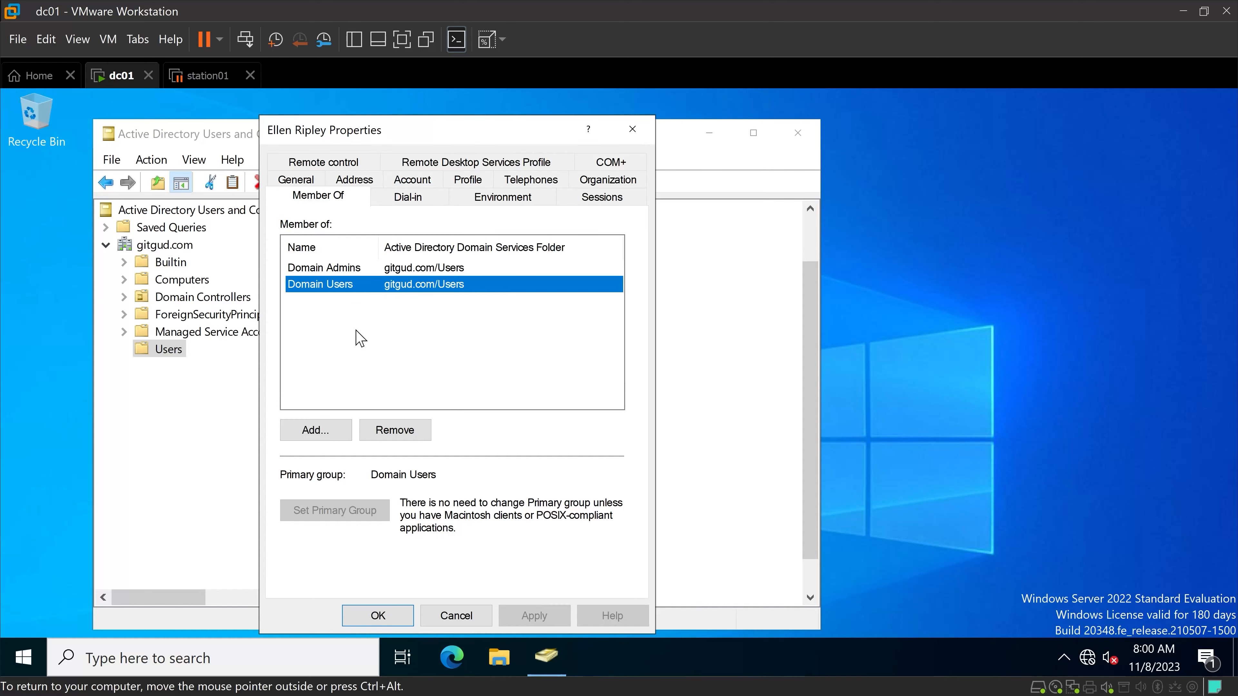
{"action": "left_click", "coordinate": [373, 617]}
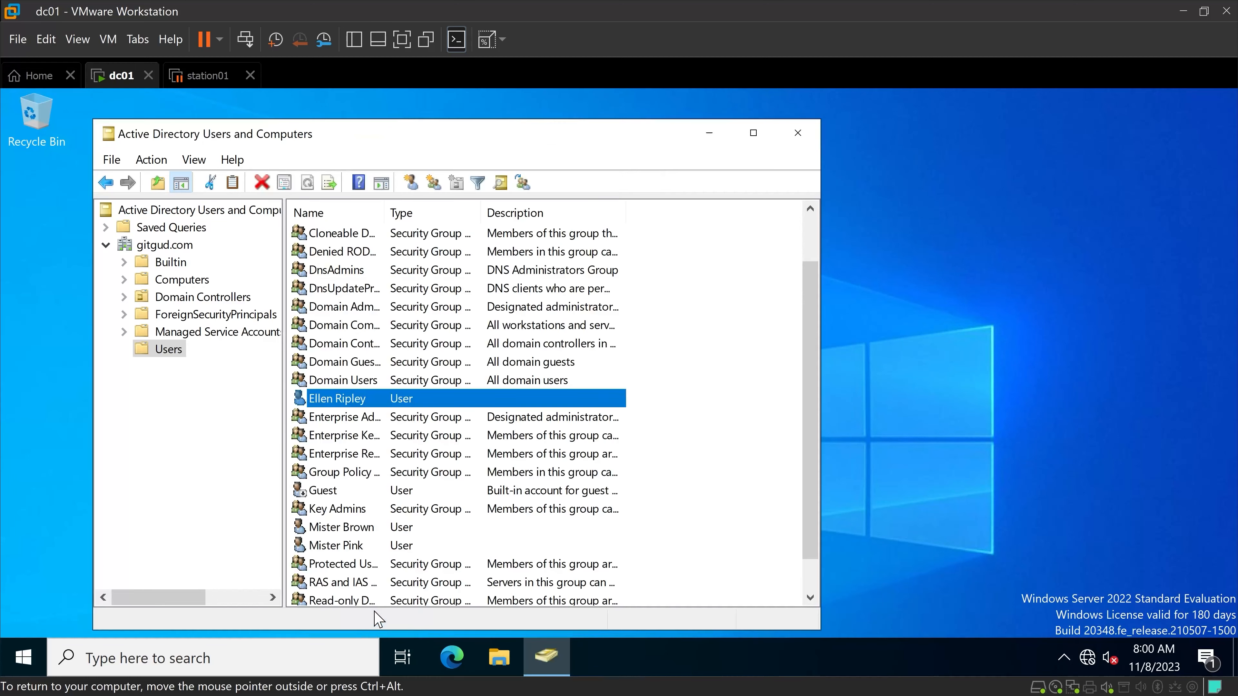
Copy the new Domain Admins member's account, entering the fourth user's first name, last name and a firstname.lastname logon name.
{"action": "right_click", "coordinate": [347, 405]}
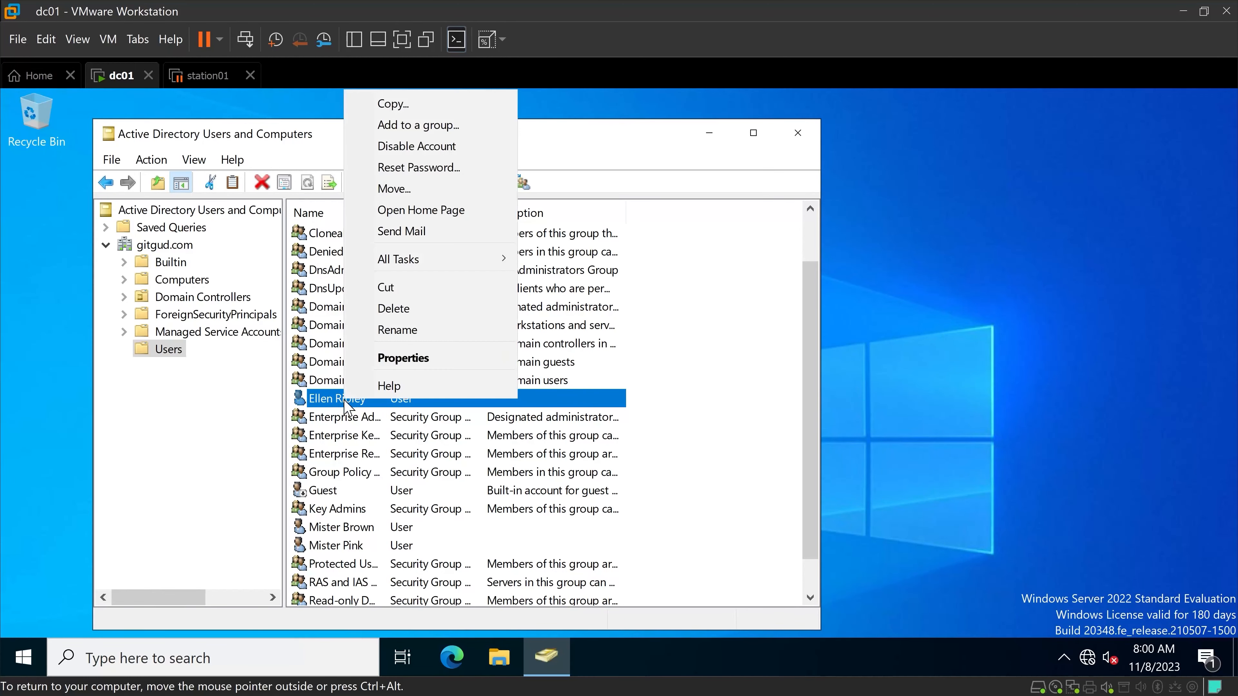
{"action": "left_click", "coordinate": [381, 109]}
{"action": "type", "text": "S"}
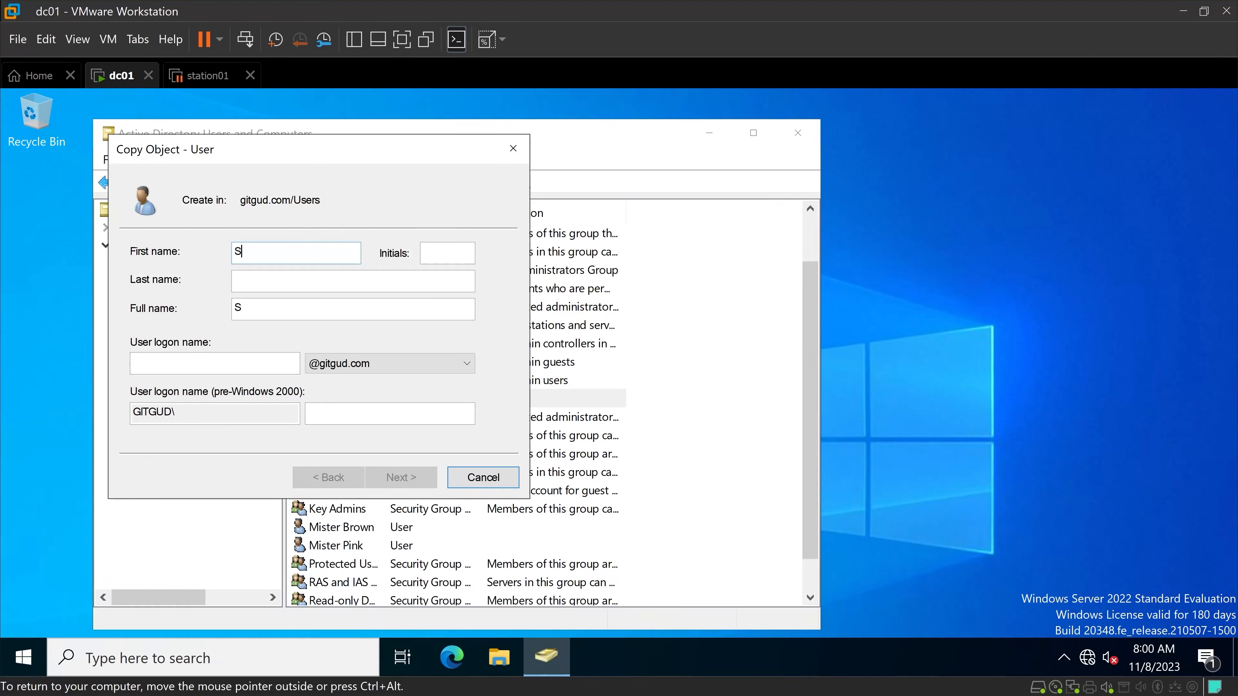
{"action": "type", "text": "arah"}
{"action": "key", "text": "Tab"}
{"action": "type", "text": "Connor"}
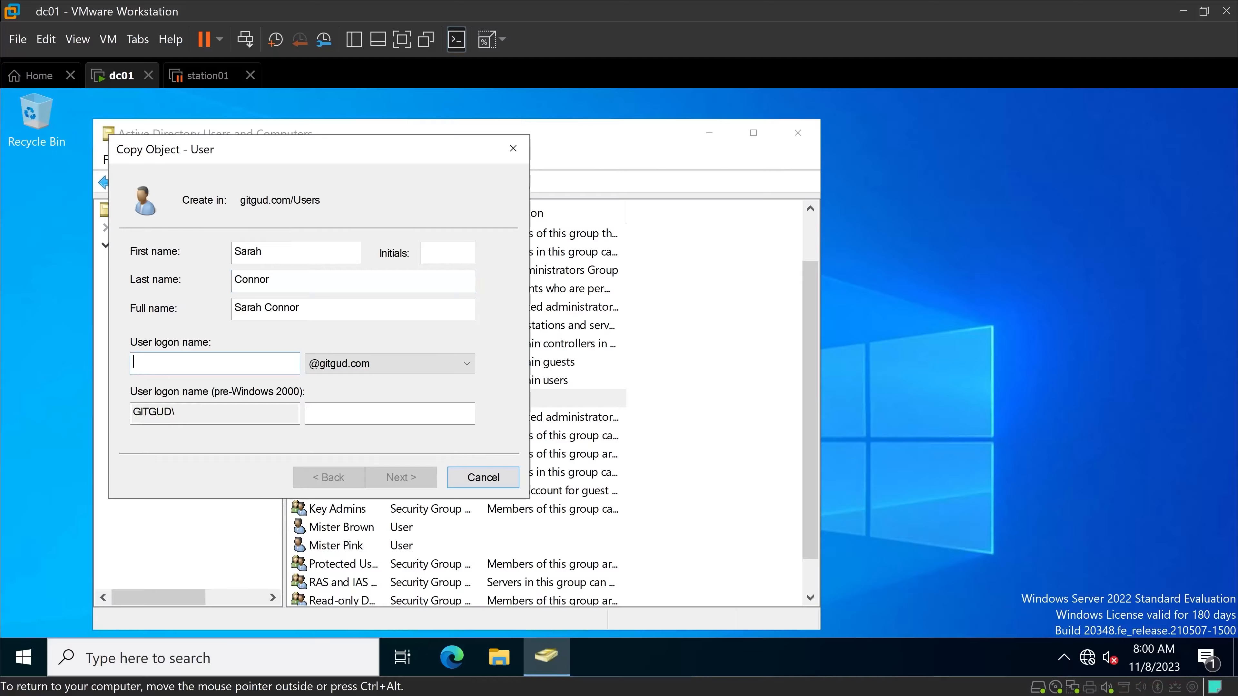
{"action": "type", "text": "sarah"}
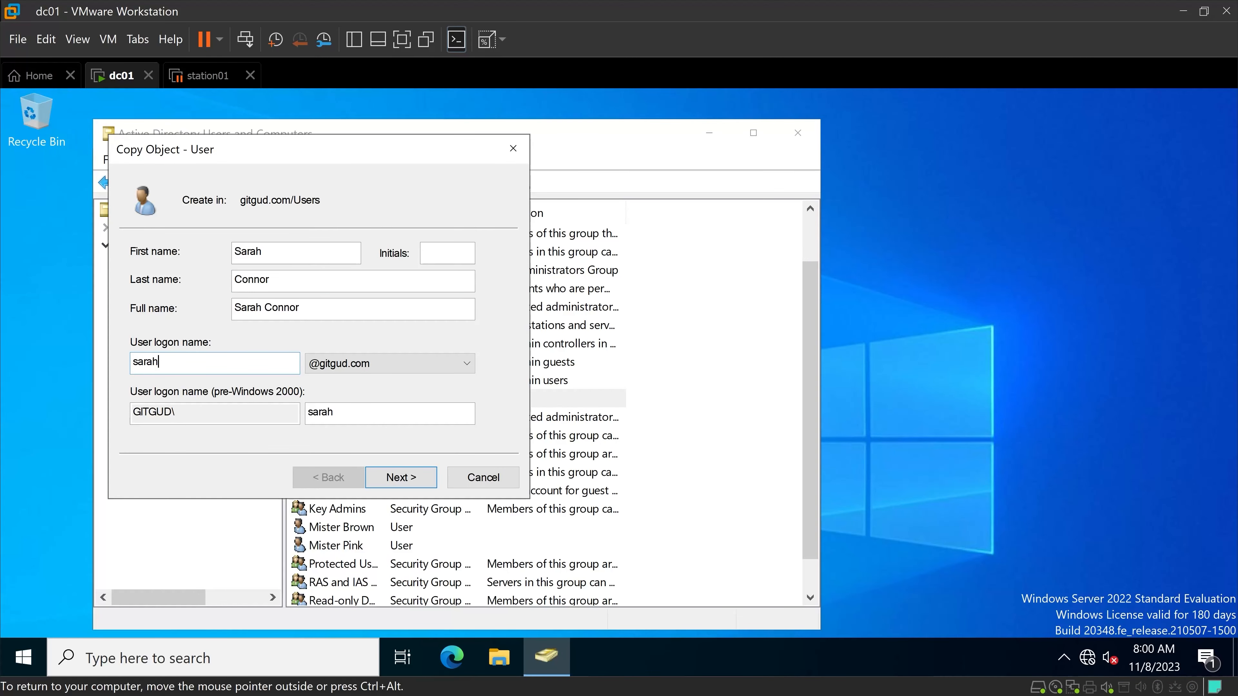
{"action": "type", "text": ".connor"}
{"action": "left_click", "coordinate": [405, 476]}
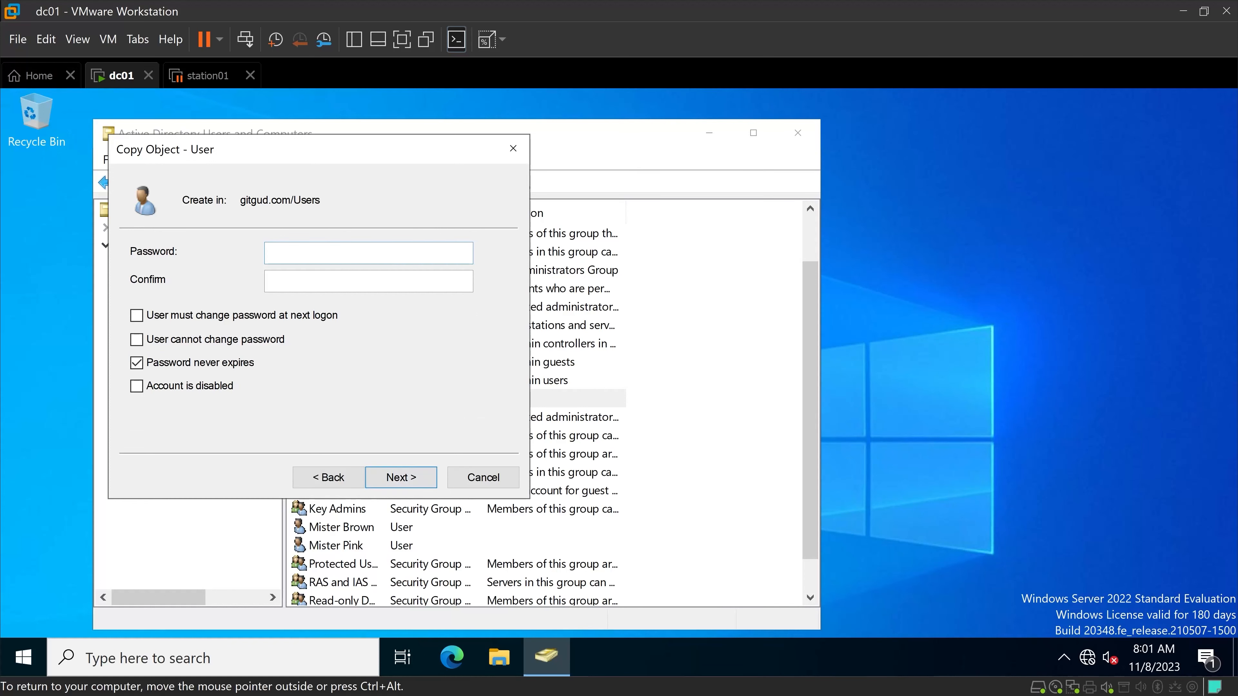
Enter and confirm the fourth user's account password, keep the inherited options, finish creating the account and close Active Directory Users and Computers.
{"action": "type", "text": "Password1"}
{"action": "key", "text": "Tab"}
{"action": "type", "text": "Passwor"}
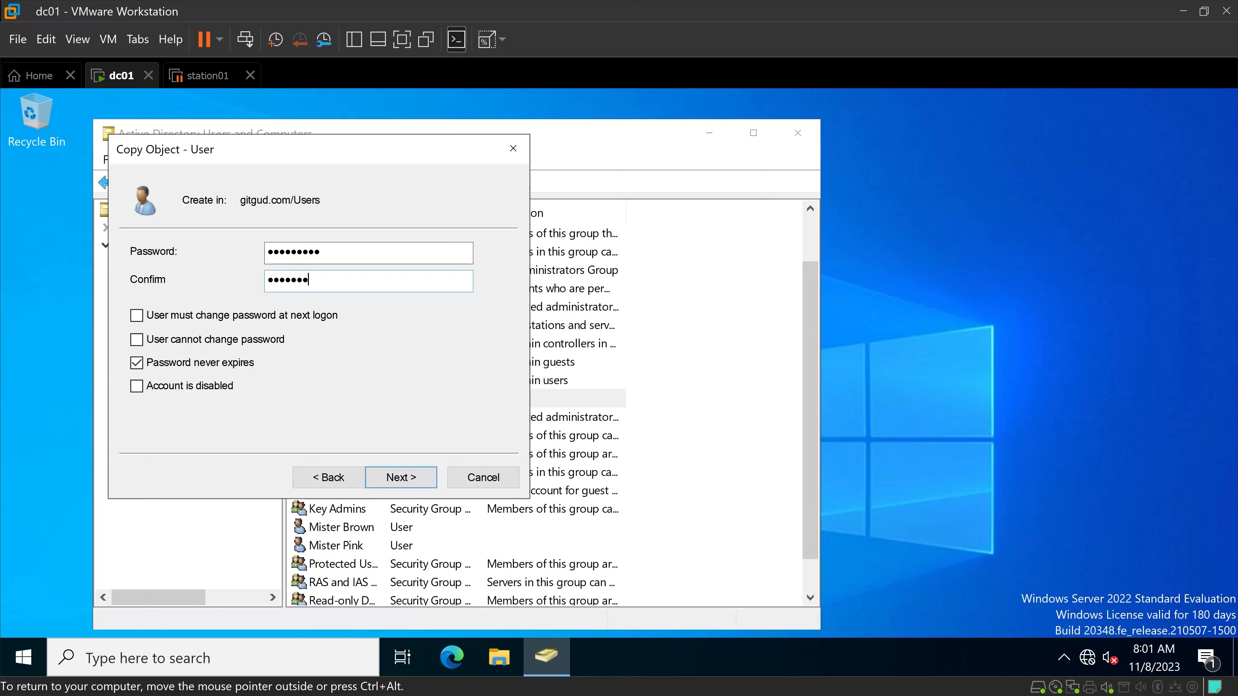
{"action": "key", "text": "ctrl+alt"}
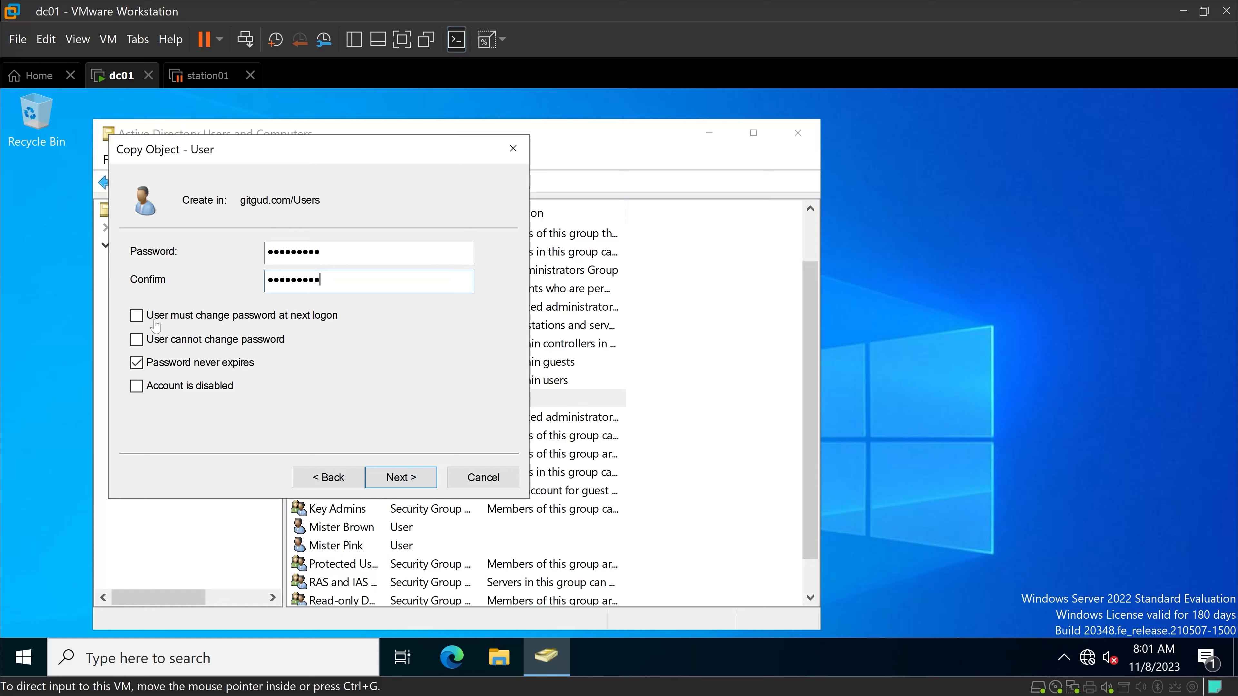
{"action": "left_click", "coordinate": [401, 477]}
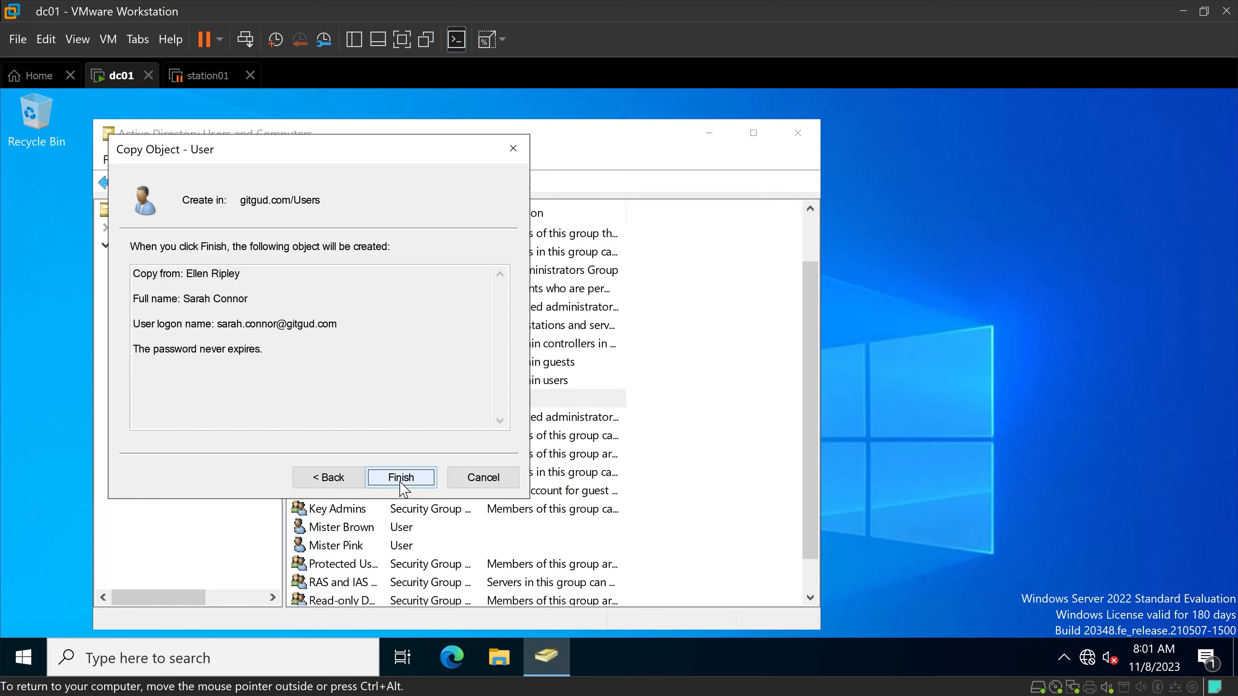
{"action": "left_click", "coordinate": [401, 477]}
{"action": "key", "text": "ctrl+alt"}
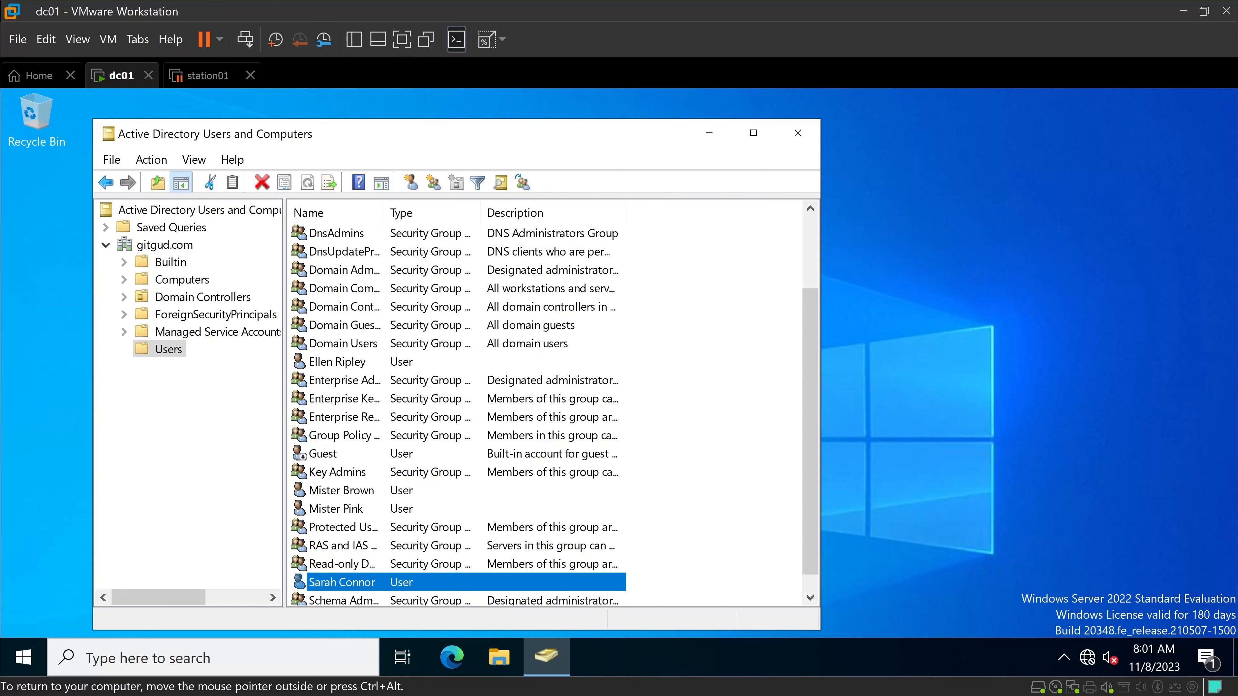
{"action": "left_click", "coordinate": [798, 133]}
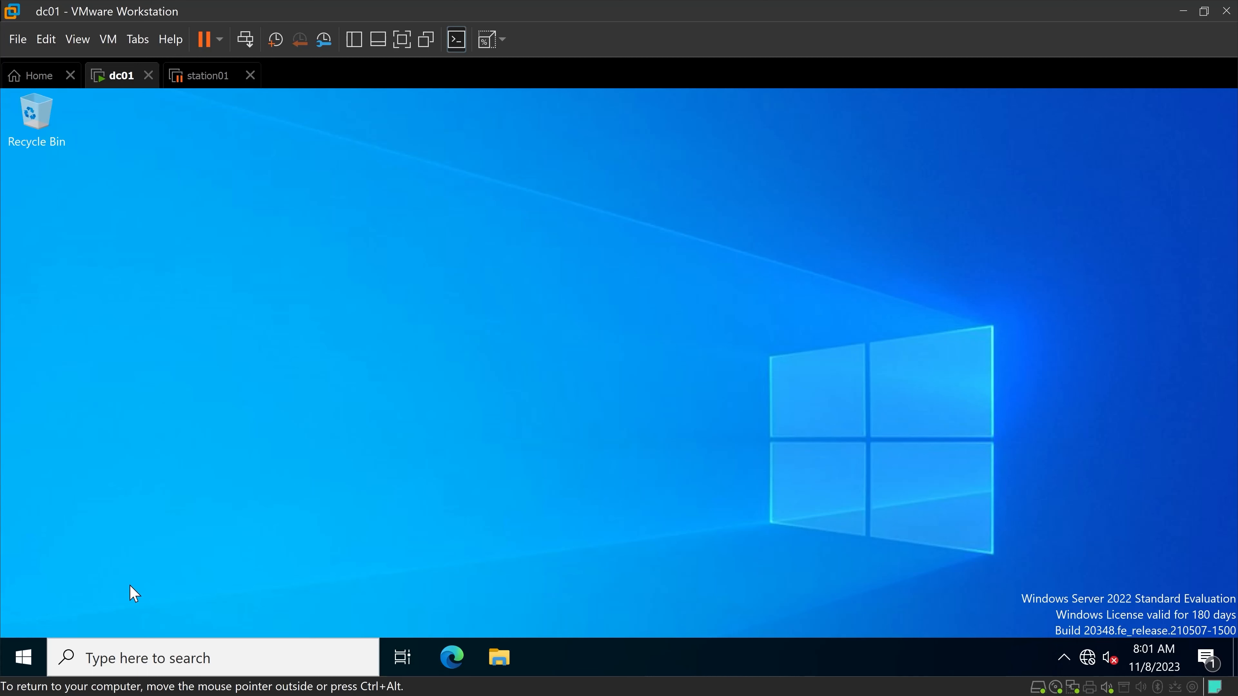
In Windows Settings, set the screen to never turn off when plugged in, and close Settings.
{"action": "left_click", "coordinate": [22, 658]}
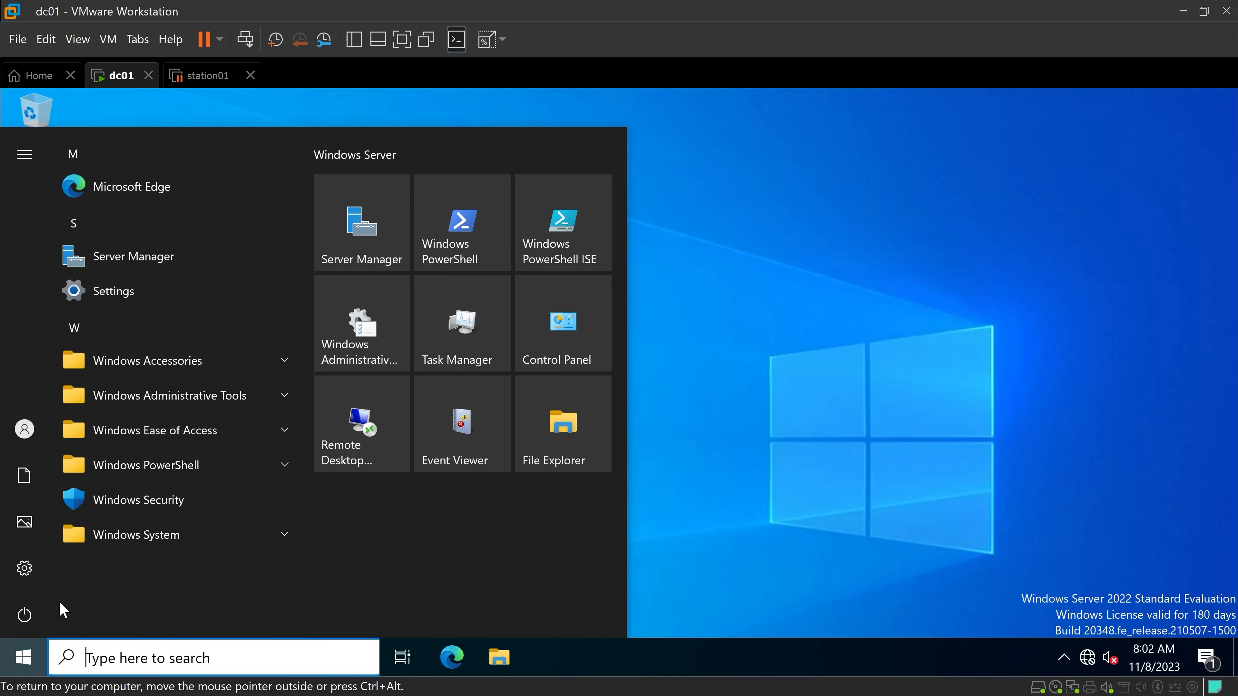
{"action": "left_click", "coordinate": [23, 569]}
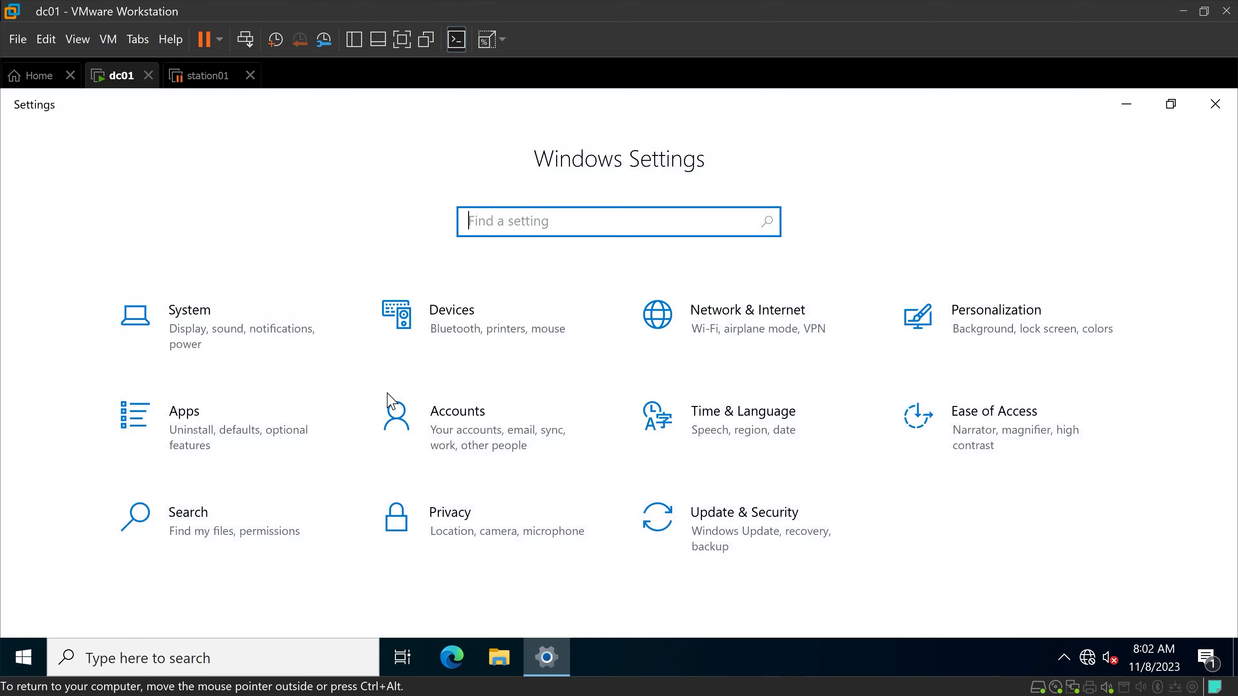
{"action": "left_click", "coordinate": [269, 355]}
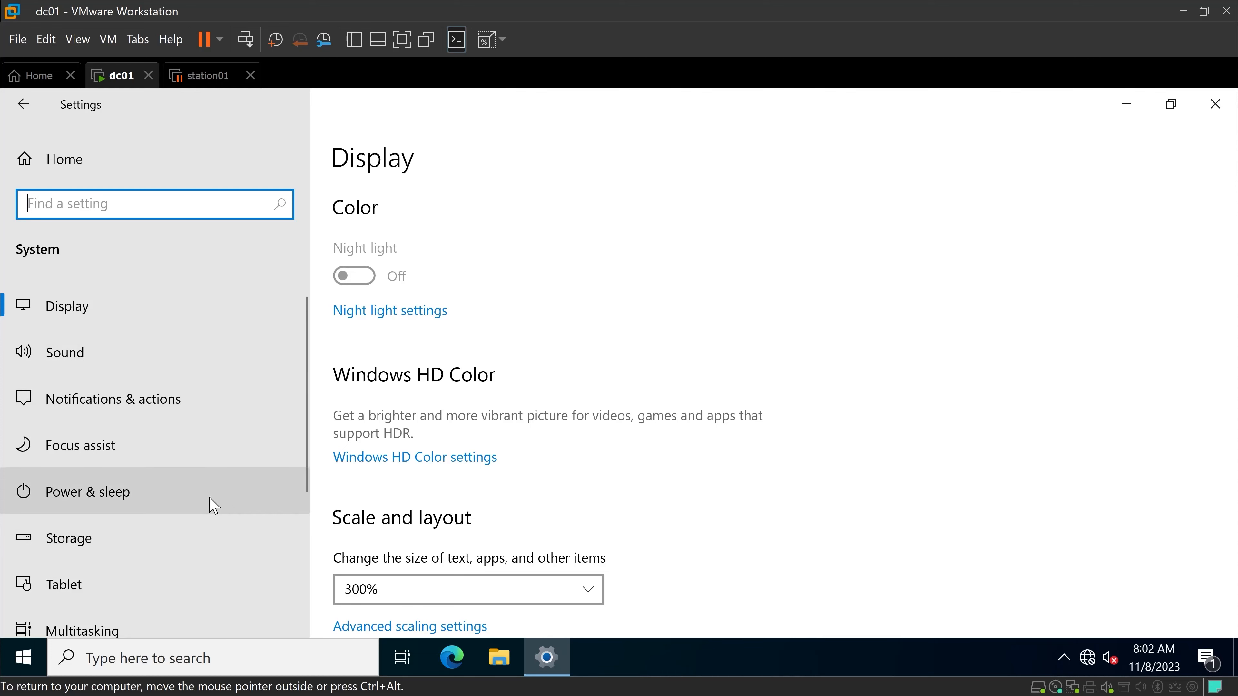
{"action": "left_click", "coordinate": [220, 502]}
{"action": "left_click", "coordinate": [487, 280]}
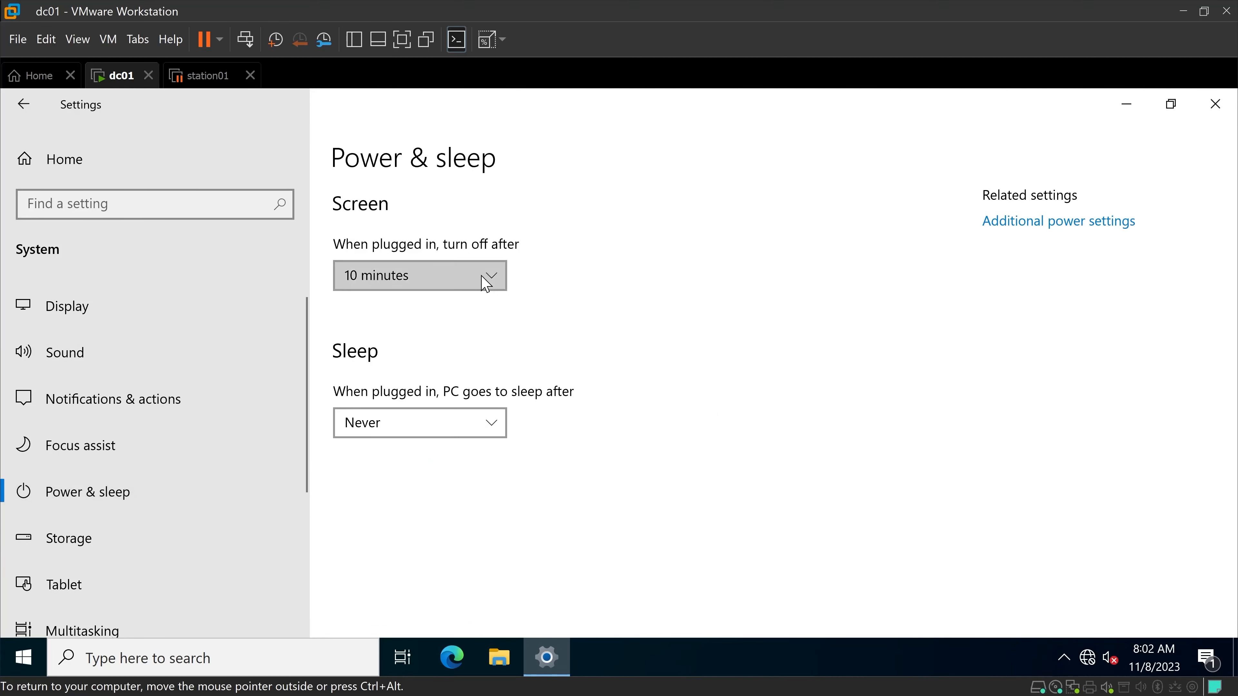
{"action": "scroll", "coordinate": [489, 282], "scroll_direction": "down", "scroll_amount": 1}
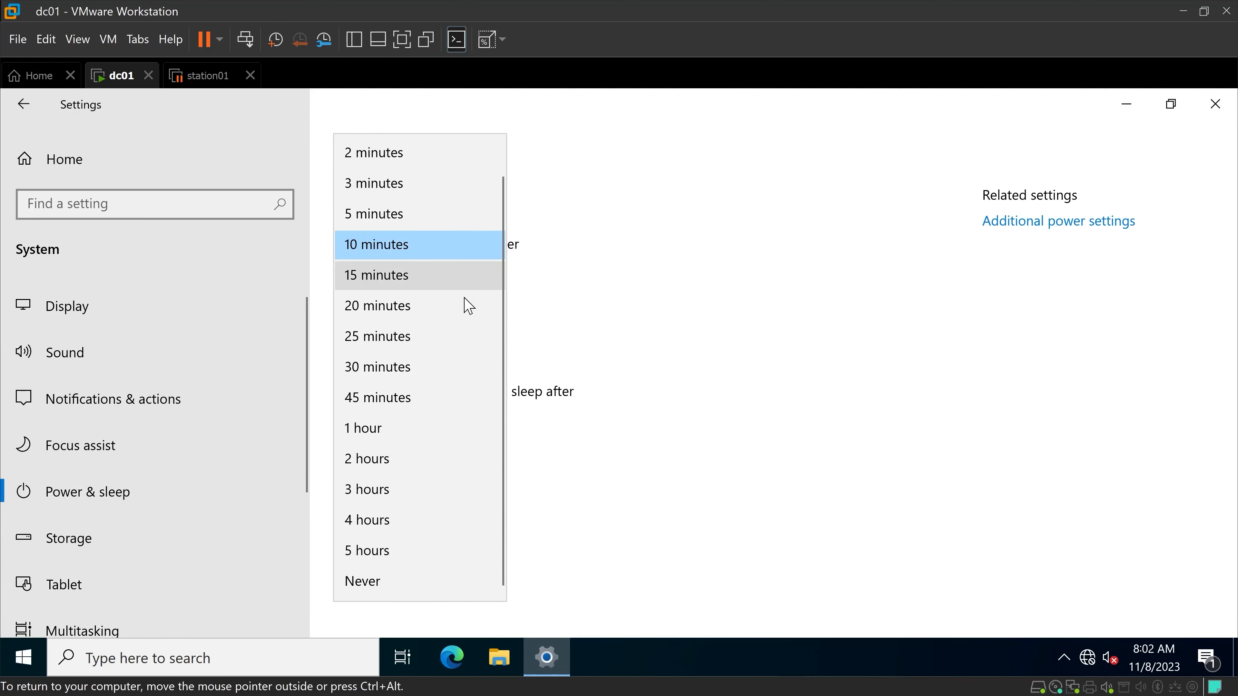
{"action": "left_click", "coordinate": [409, 588]}
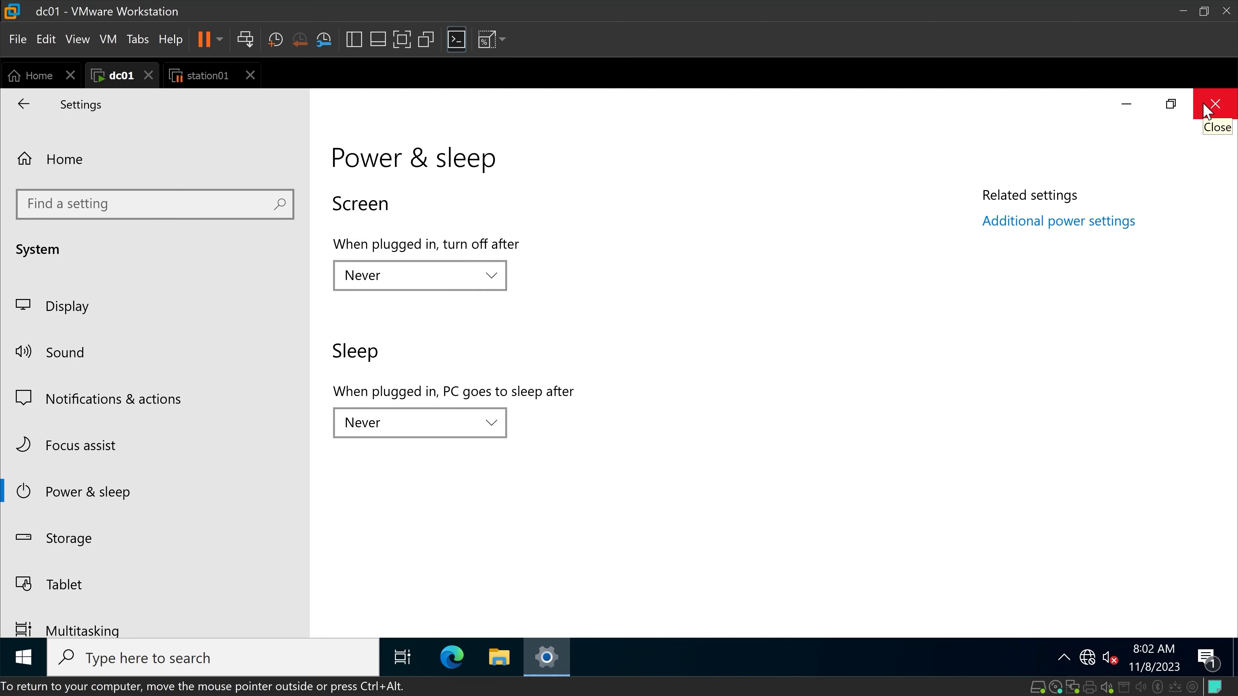
{"action": "left_click", "coordinate": [1214, 104]}
Turn off Windows Defender Firewall for the domain, private and public networks, and close its window.
{"action": "left_click", "coordinate": [187, 656]}
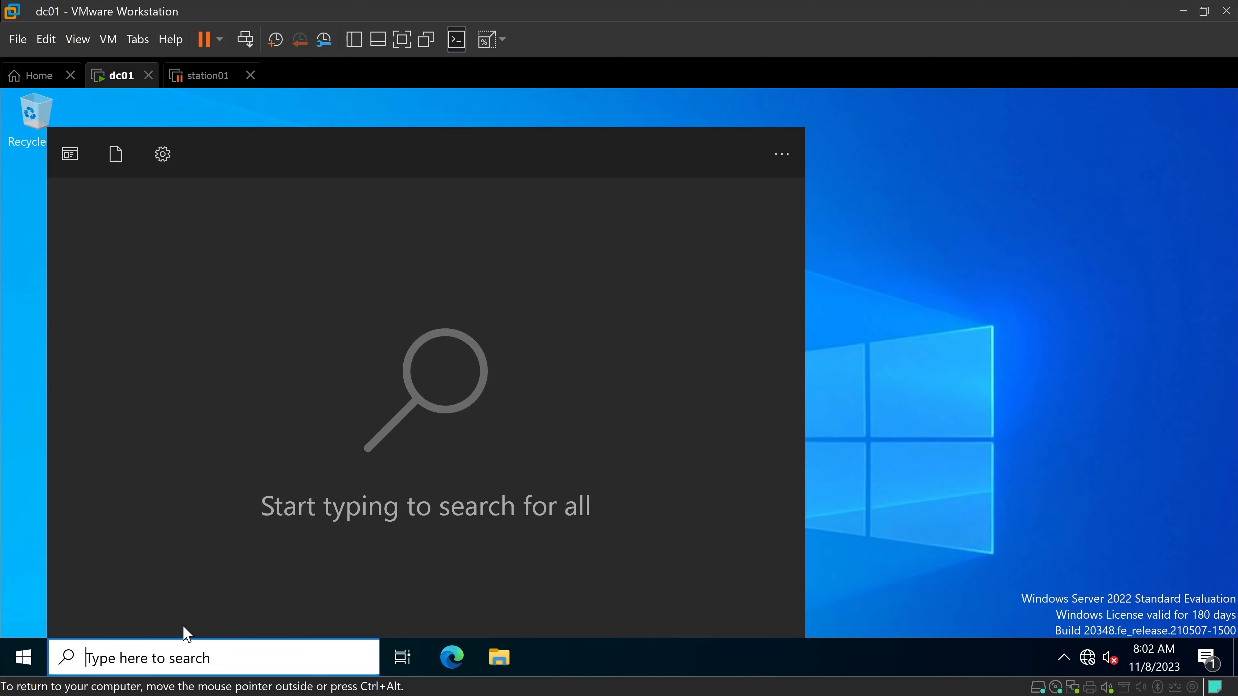
{"action": "type", "text": "firewall"}
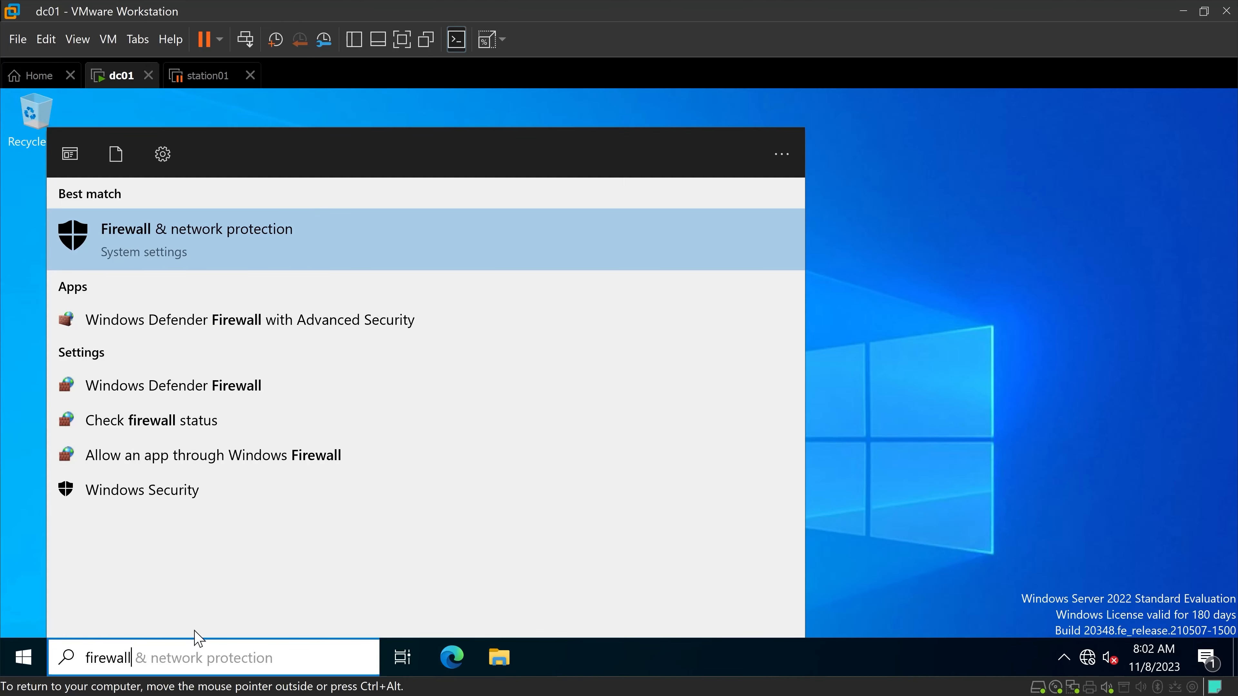
{"action": "left_click", "coordinate": [195, 390]}
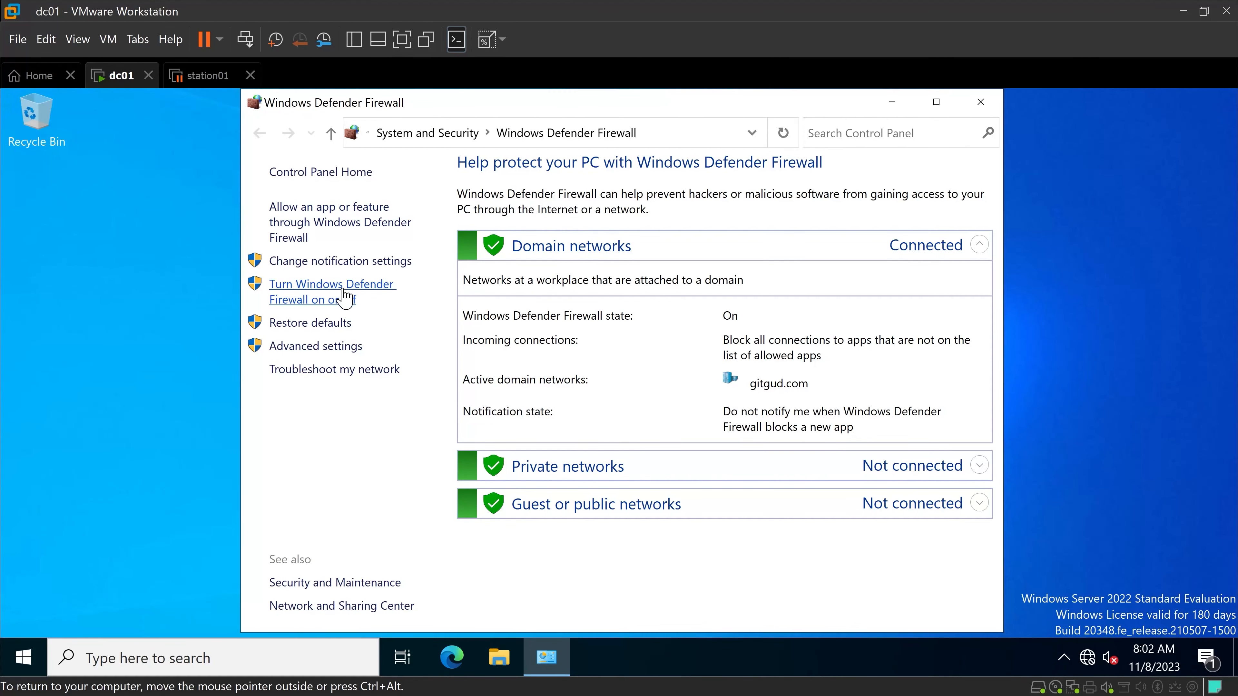
{"action": "left_click", "coordinate": [339, 306]}
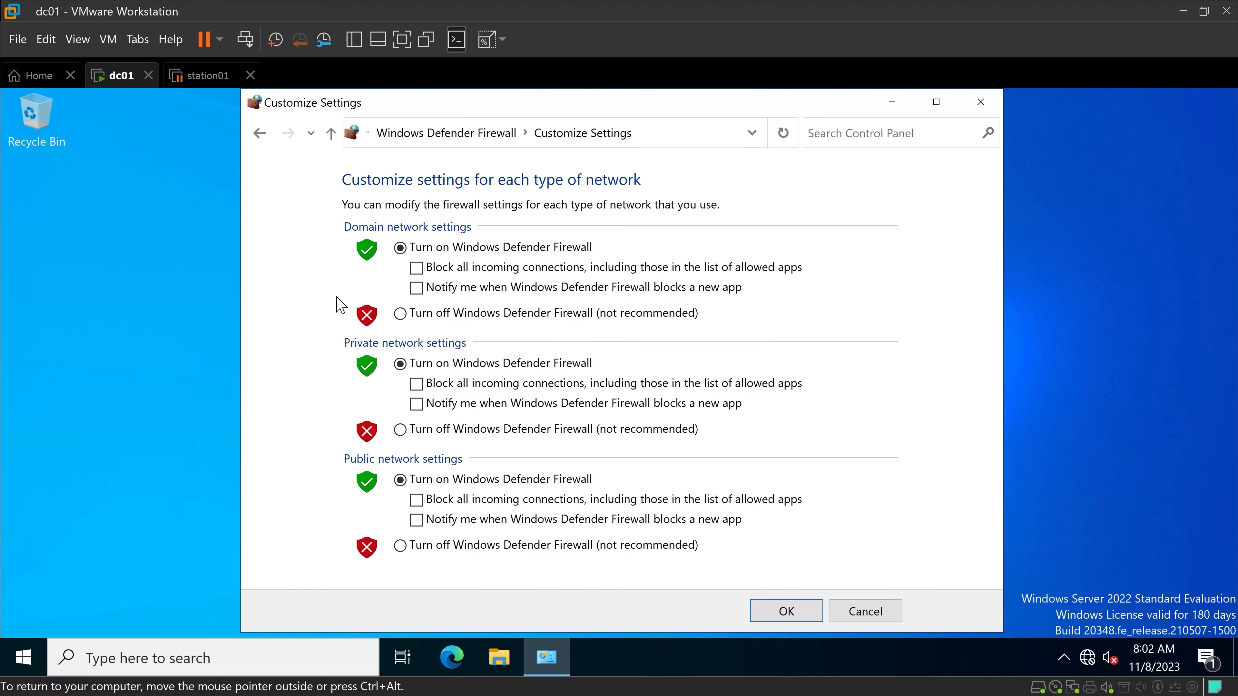
{"action": "left_click", "coordinate": [401, 314]}
{"action": "left_click", "coordinate": [407, 430]}
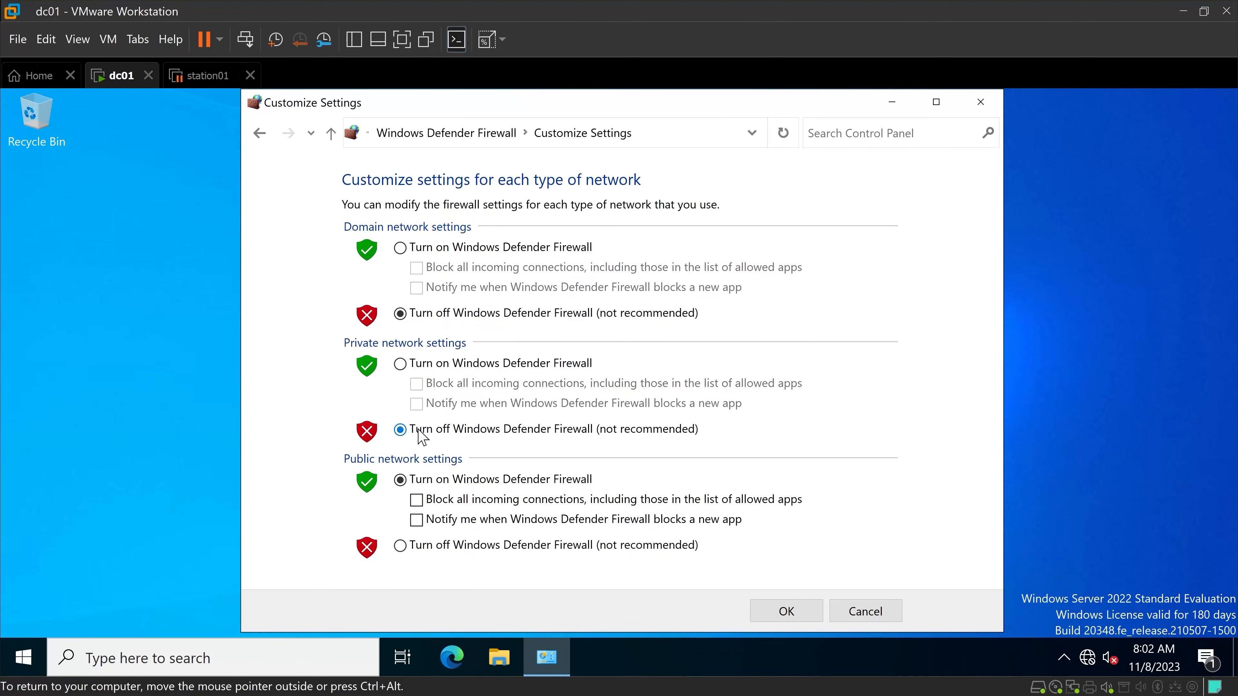
{"action": "left_click", "coordinate": [417, 545]}
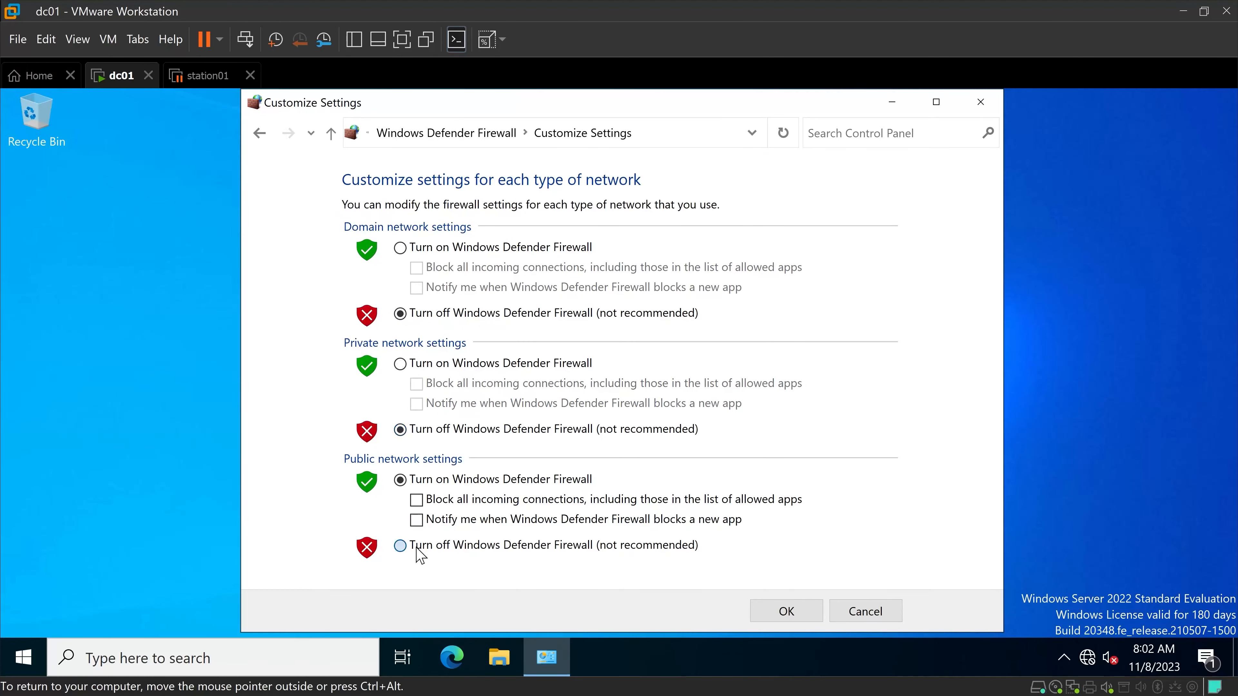
{"action": "left_click", "coordinate": [775, 614]}
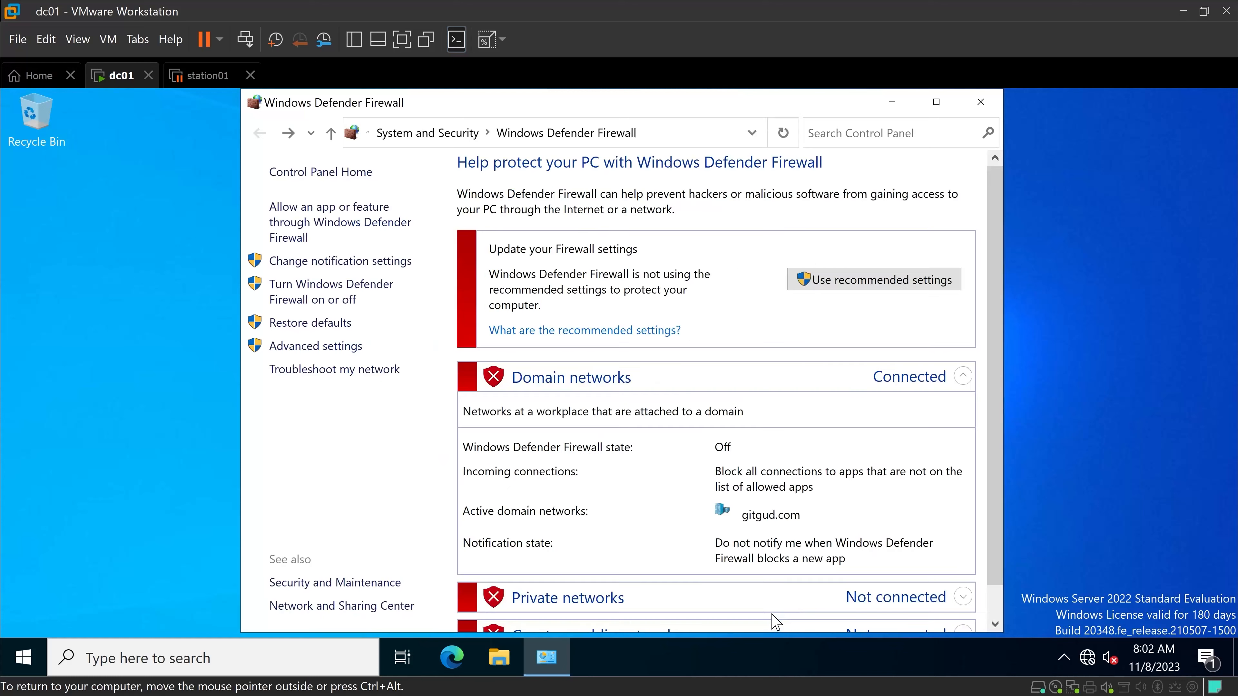
{"action": "left_click", "coordinate": [979, 104]}
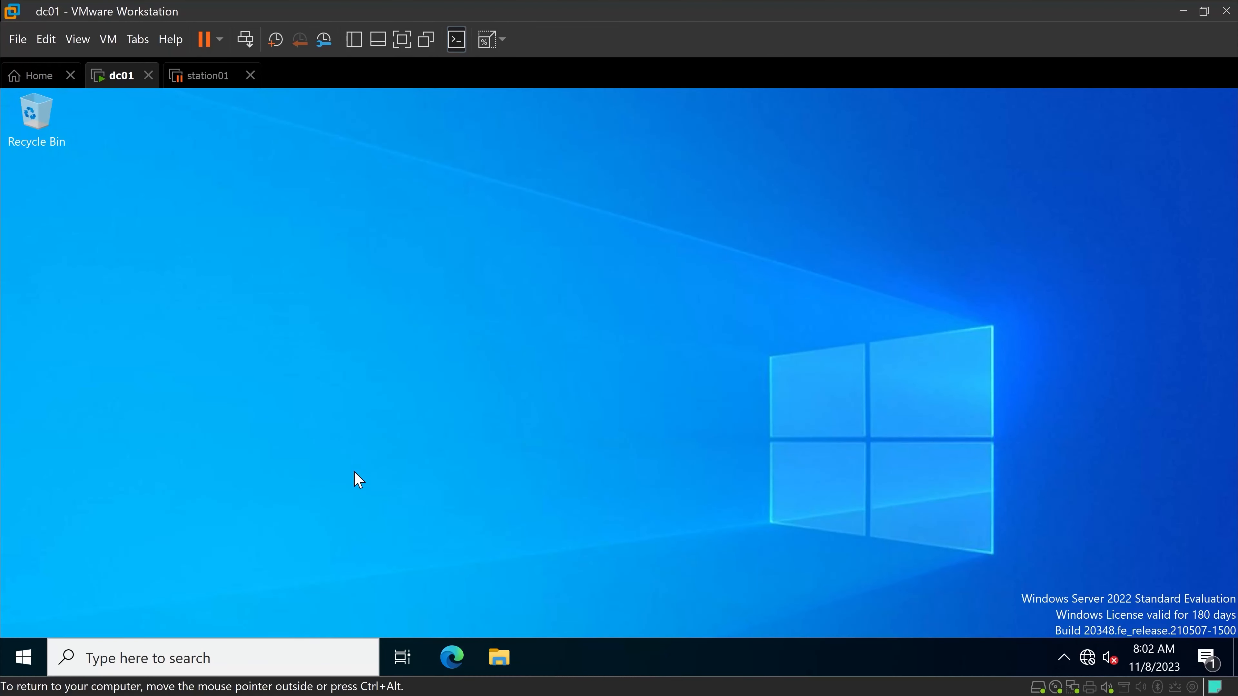
Open the manageable Virus & threat protection settings in Windows Security.
{"action": "left_click", "coordinate": [181, 659]}
{"action": "type", "text": "virus"}
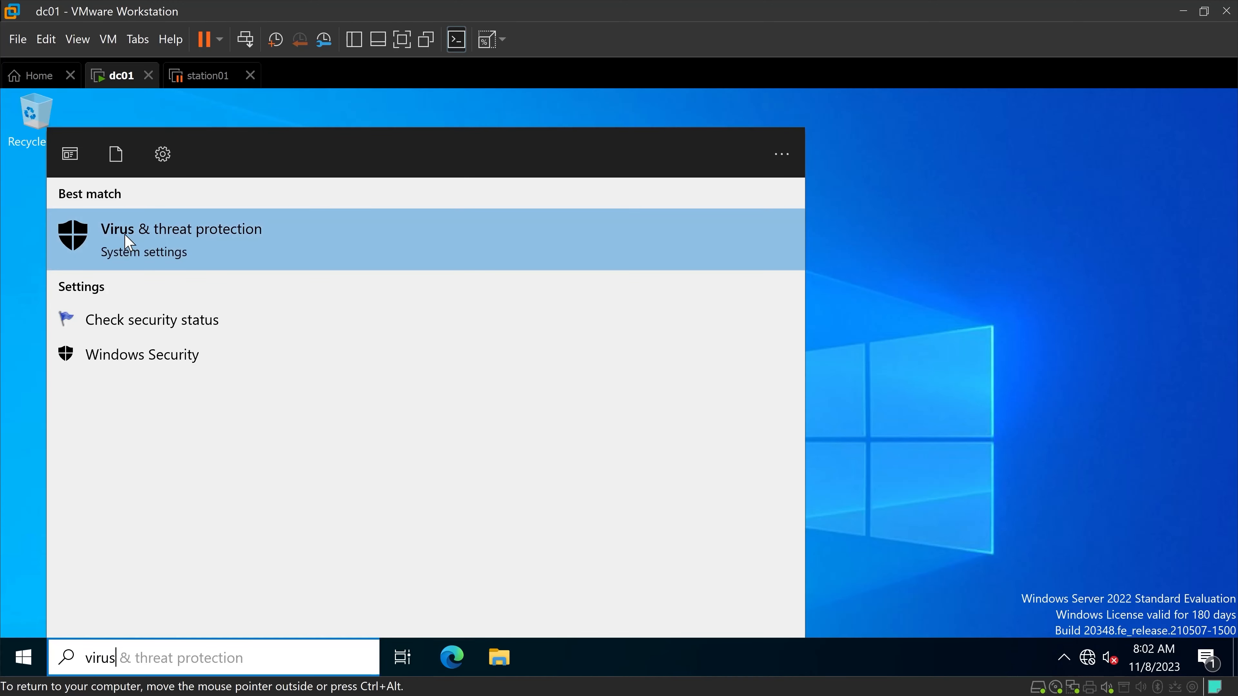
{"action": "left_click", "coordinate": [128, 241]}
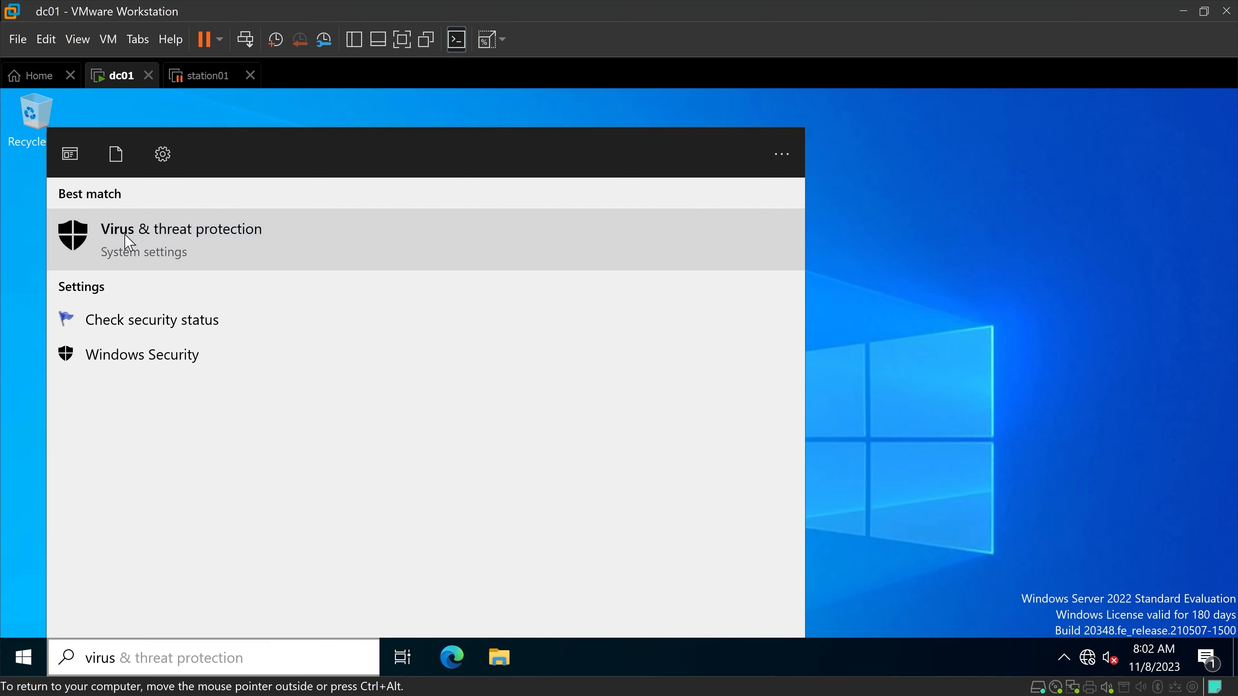
{"action": "scroll", "coordinate": [251, 338], "scroll_direction": "down", "scroll_amount": 6}
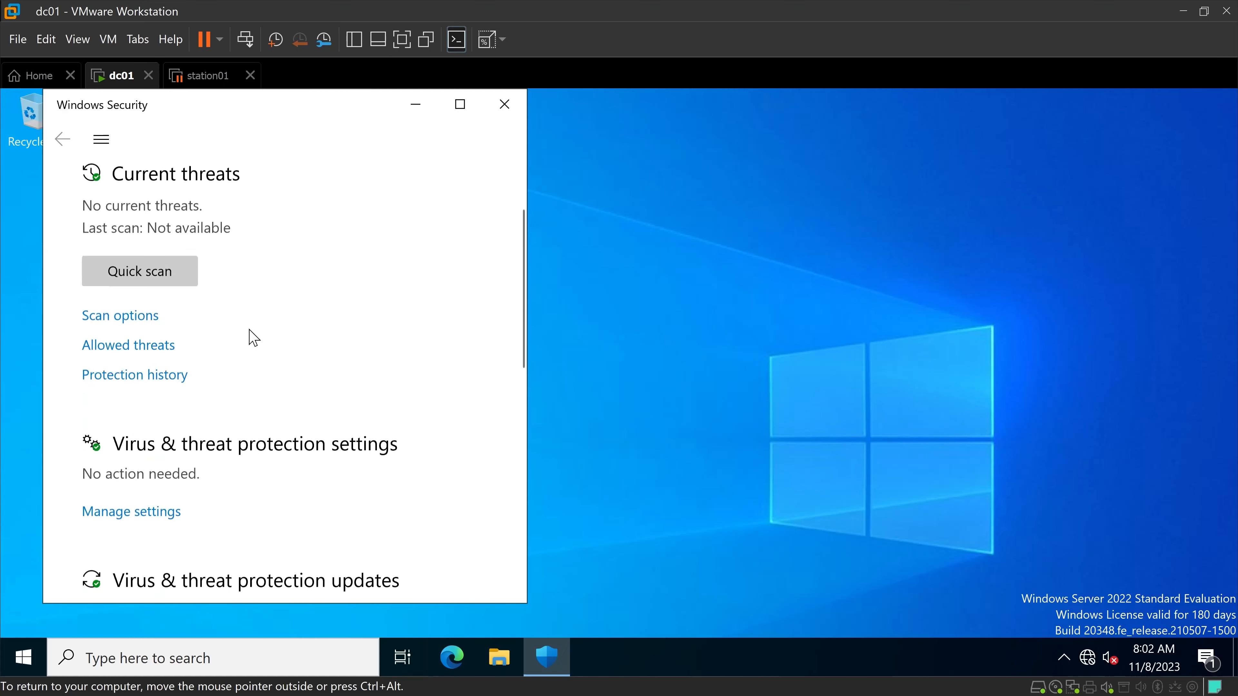
{"action": "left_click", "coordinate": [153, 307]}
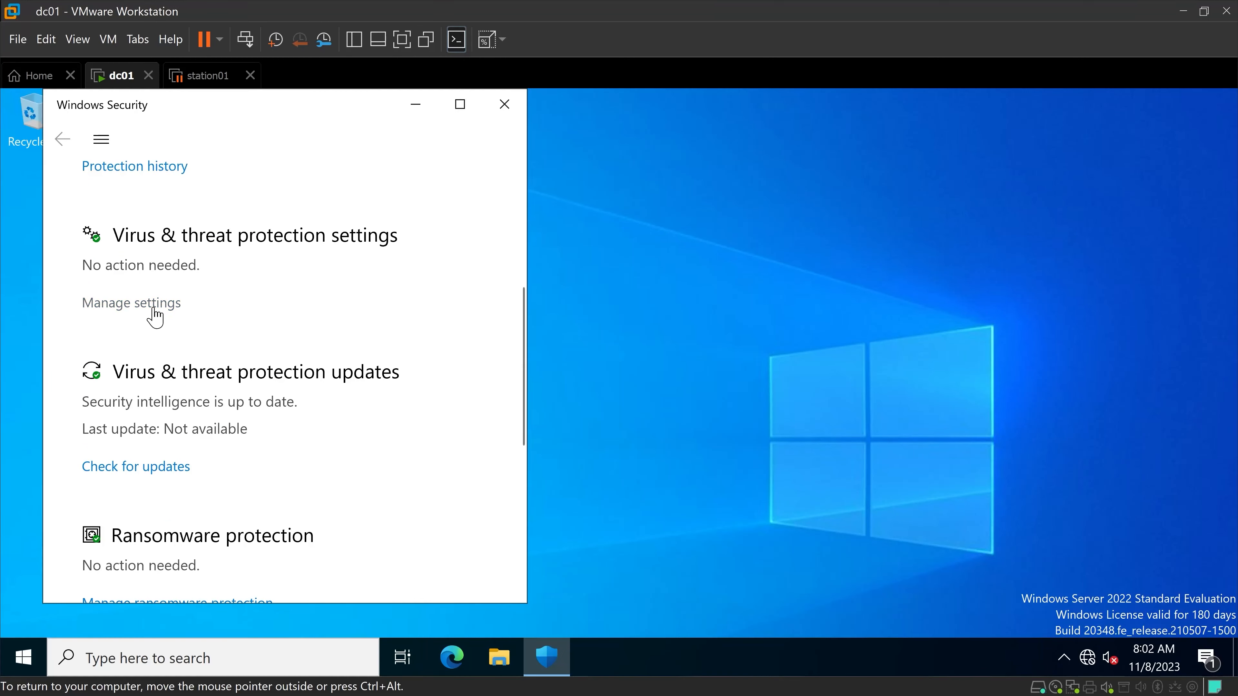
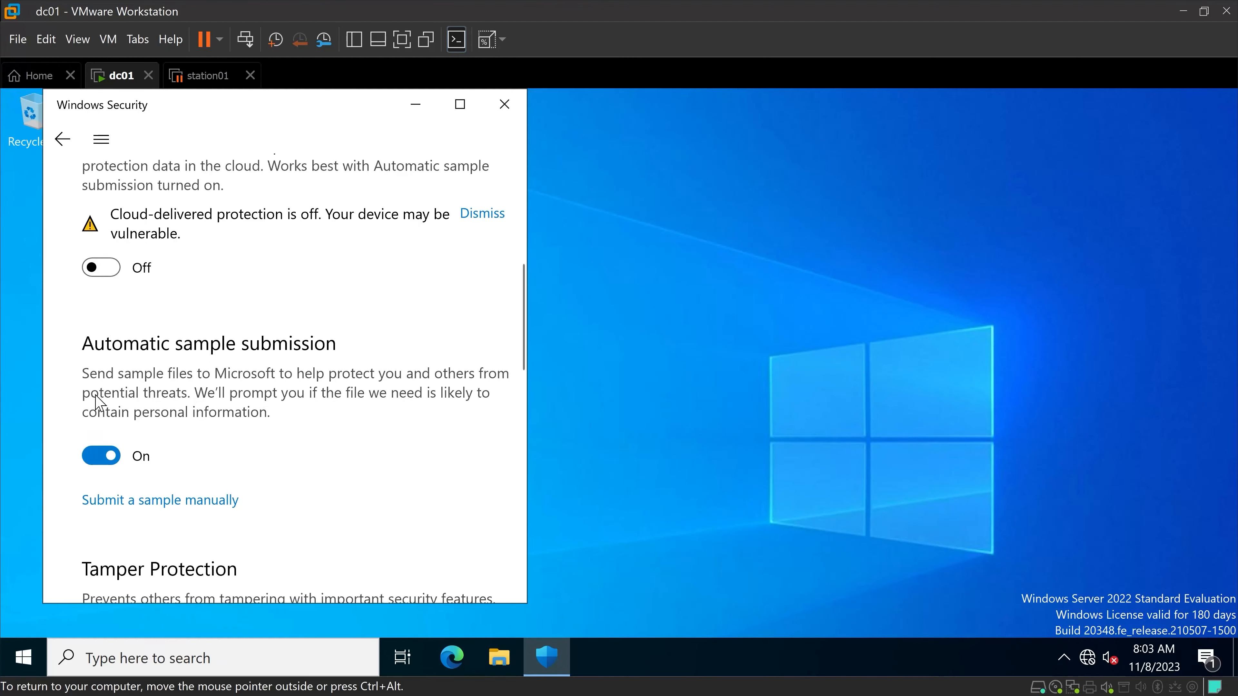
Turn off Automatic sample submission in the Virus & threat protection settings.
{"action": "left_click", "coordinate": [108, 453]}
{"action": "scroll", "coordinate": [304, 449], "scroll_direction": "down", "scroll_amount": 15}
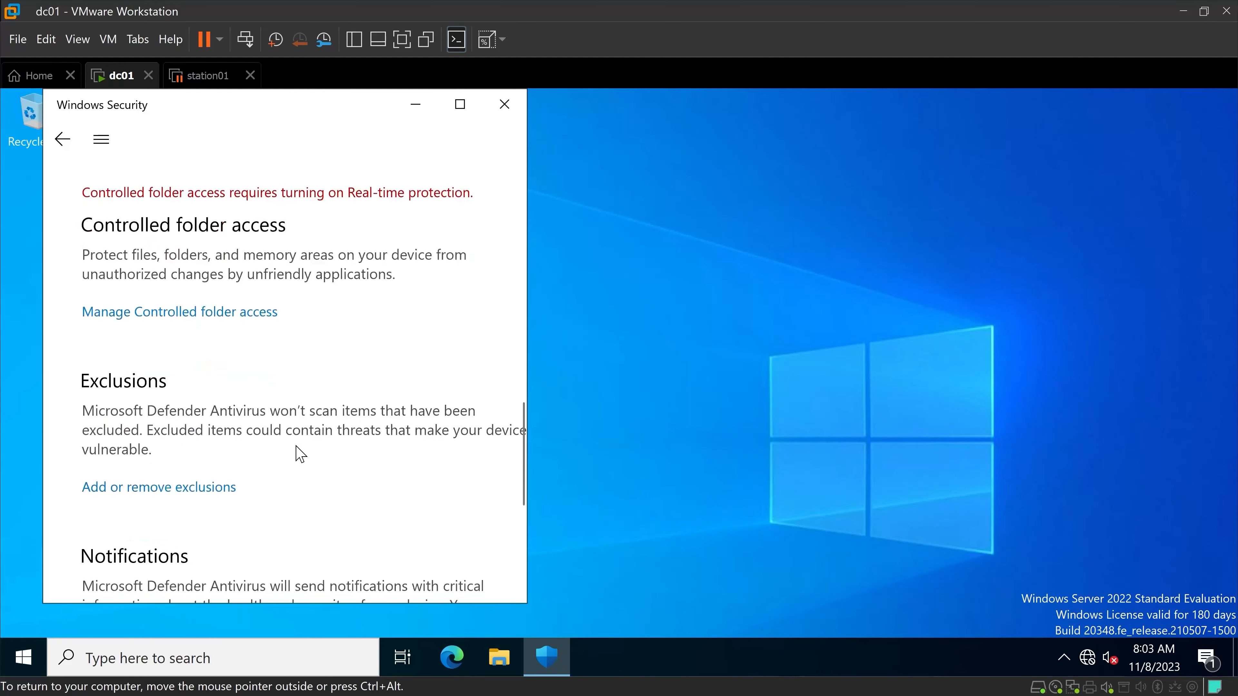
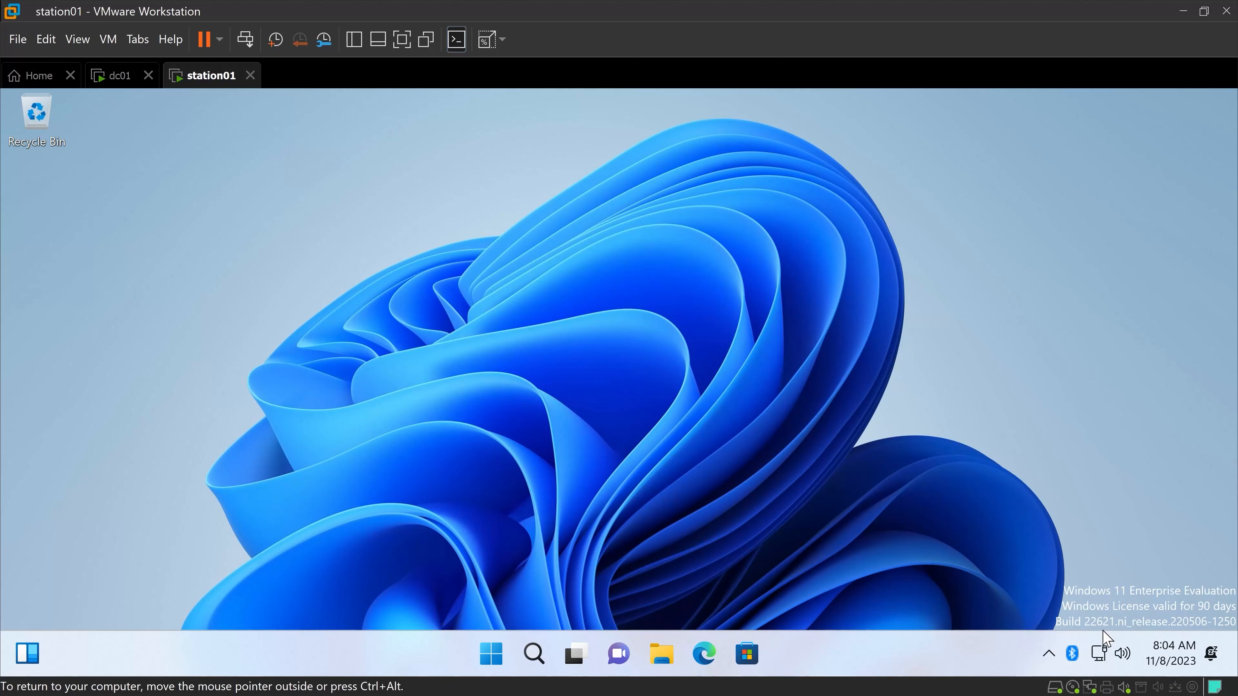
Switch the Ethernet connection's IP assignment on station01 to Manual and turn on IPv4.
{"action": "right_click", "coordinate": [1102, 663]}
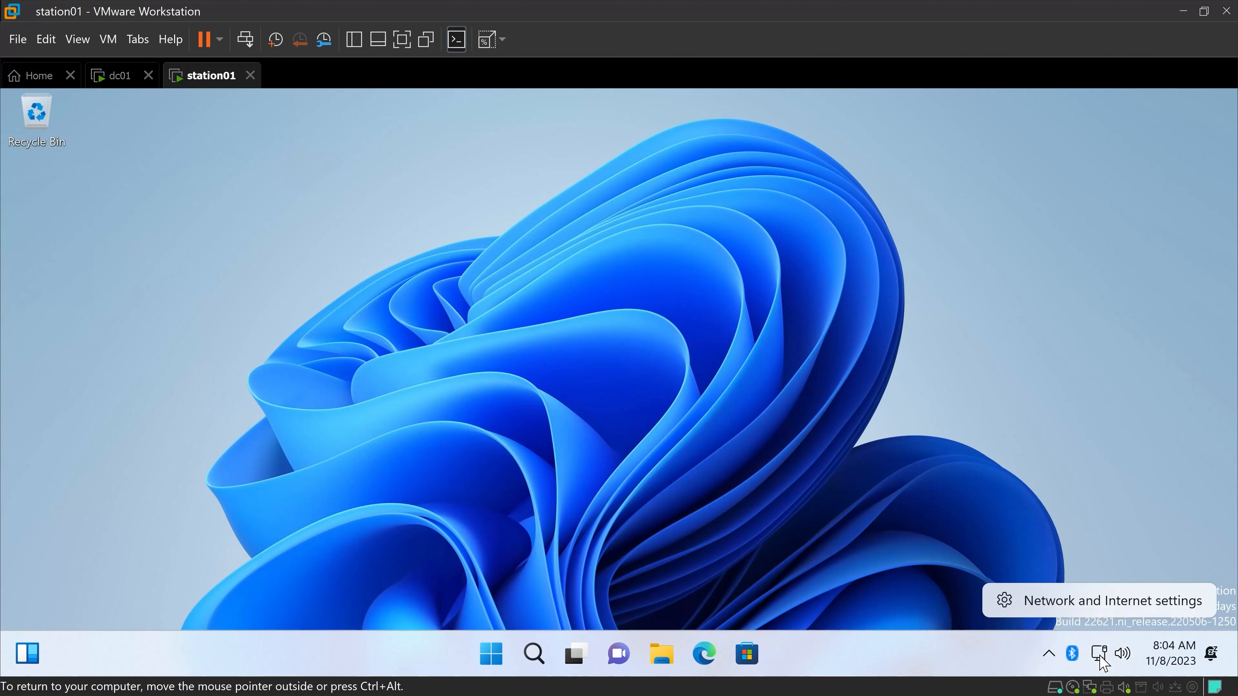
{"action": "left_click", "coordinate": [1094, 600]}
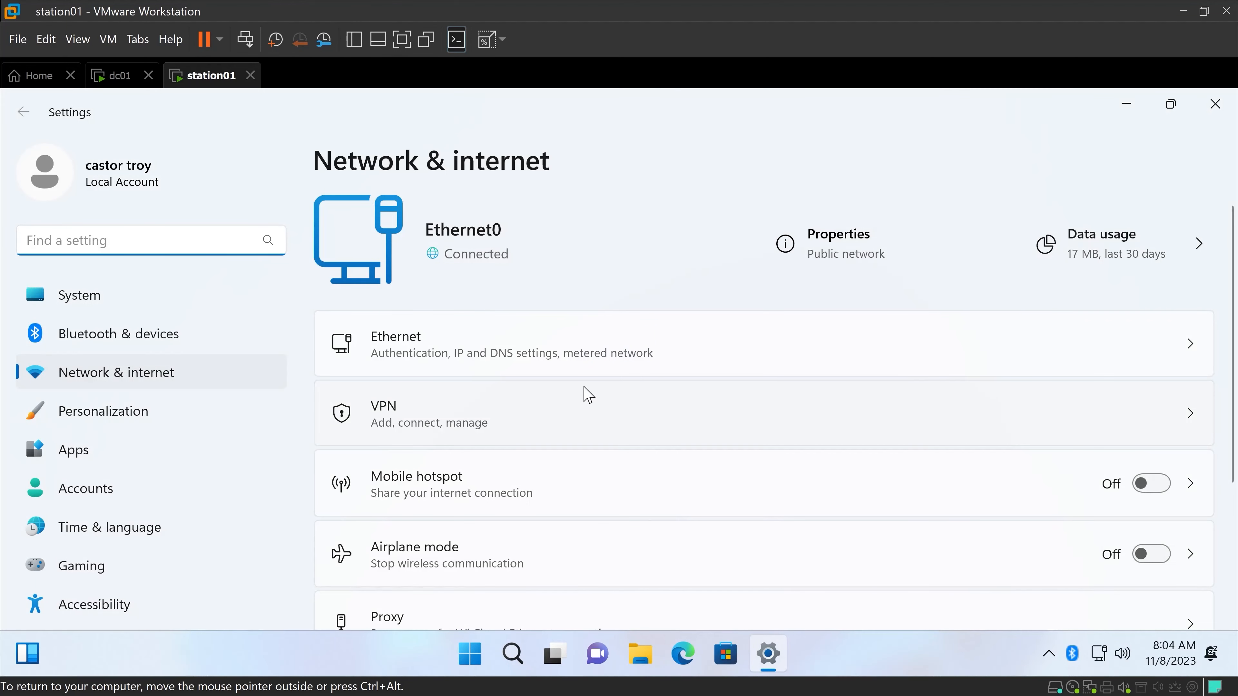
{"action": "left_click", "coordinate": [464, 352]}
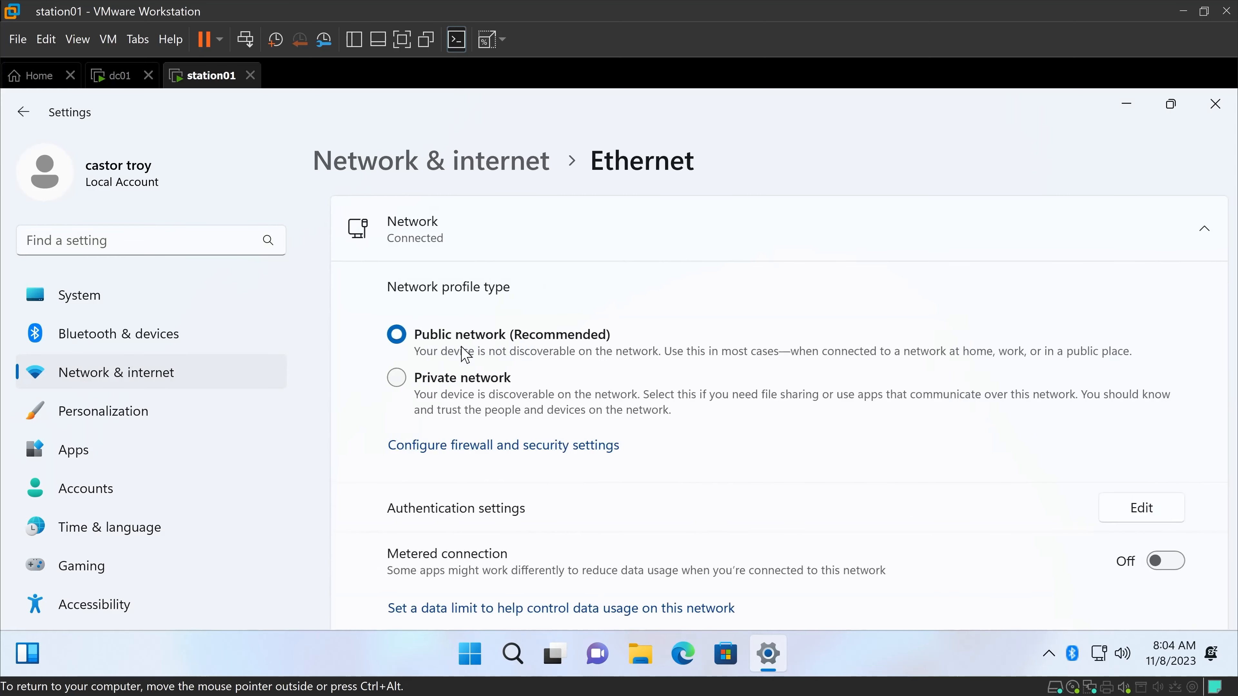
{"action": "scroll", "coordinate": [696, 352], "scroll_direction": "down", "scroll_amount": 5}
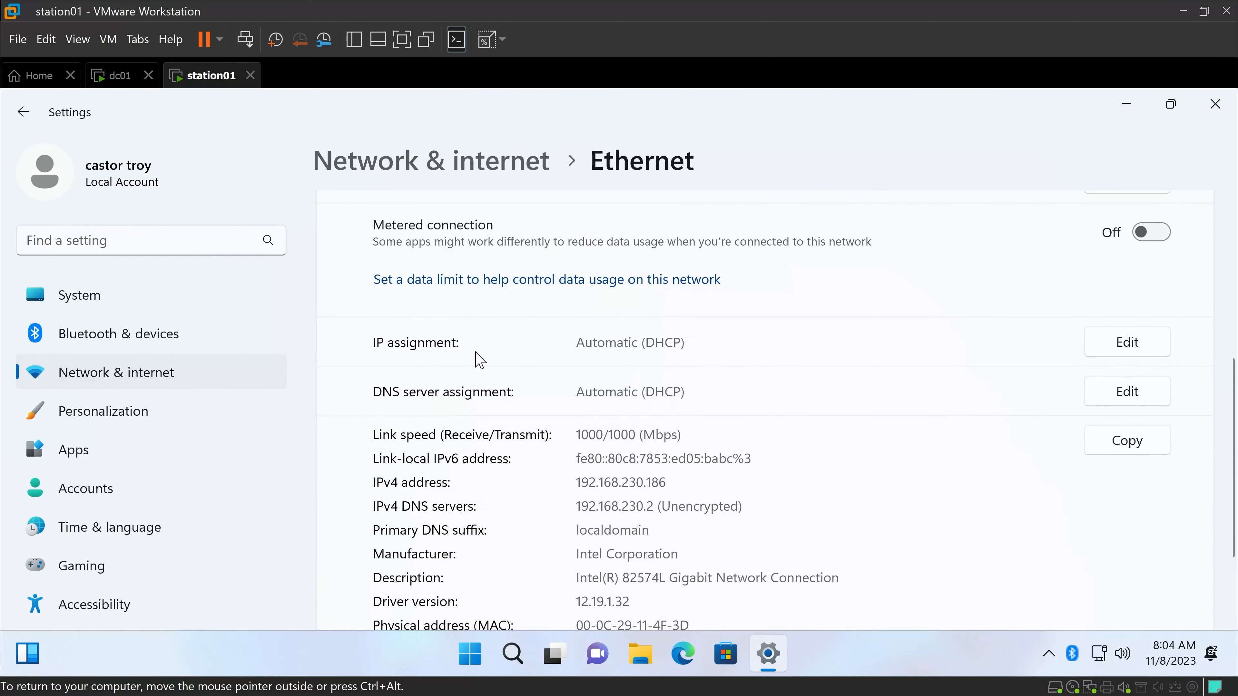
{"action": "left_click", "coordinate": [1119, 348]}
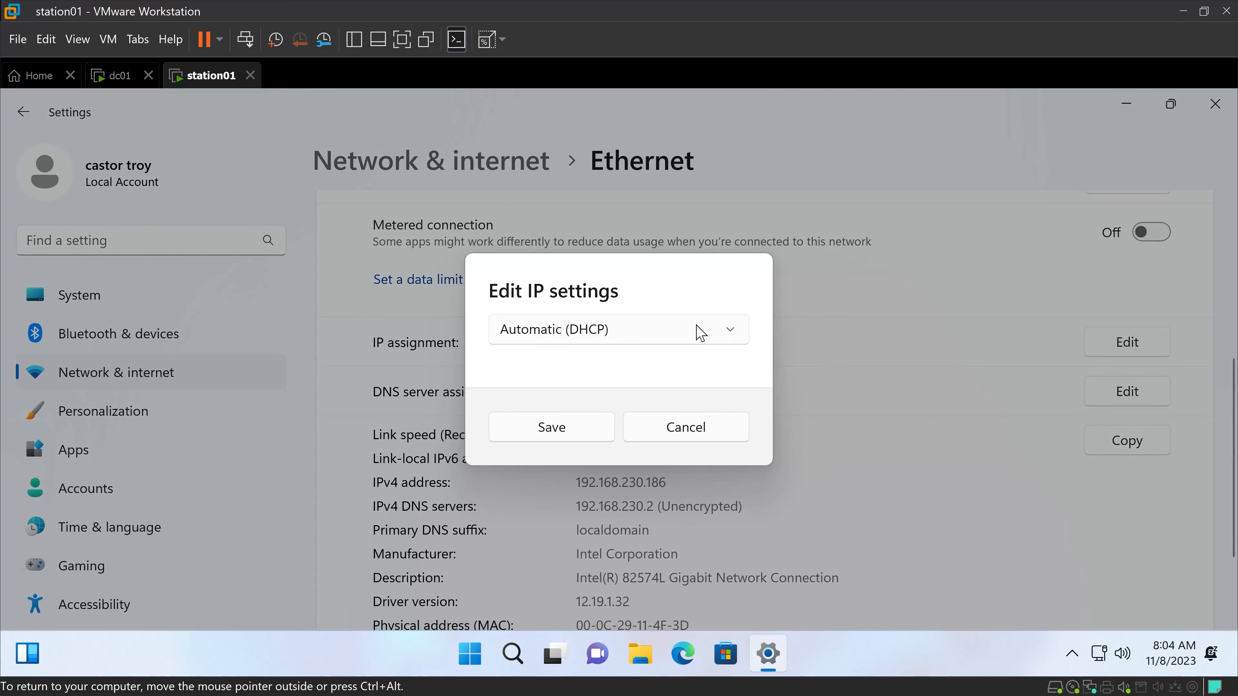
{"action": "left_click", "coordinate": [619, 330]}
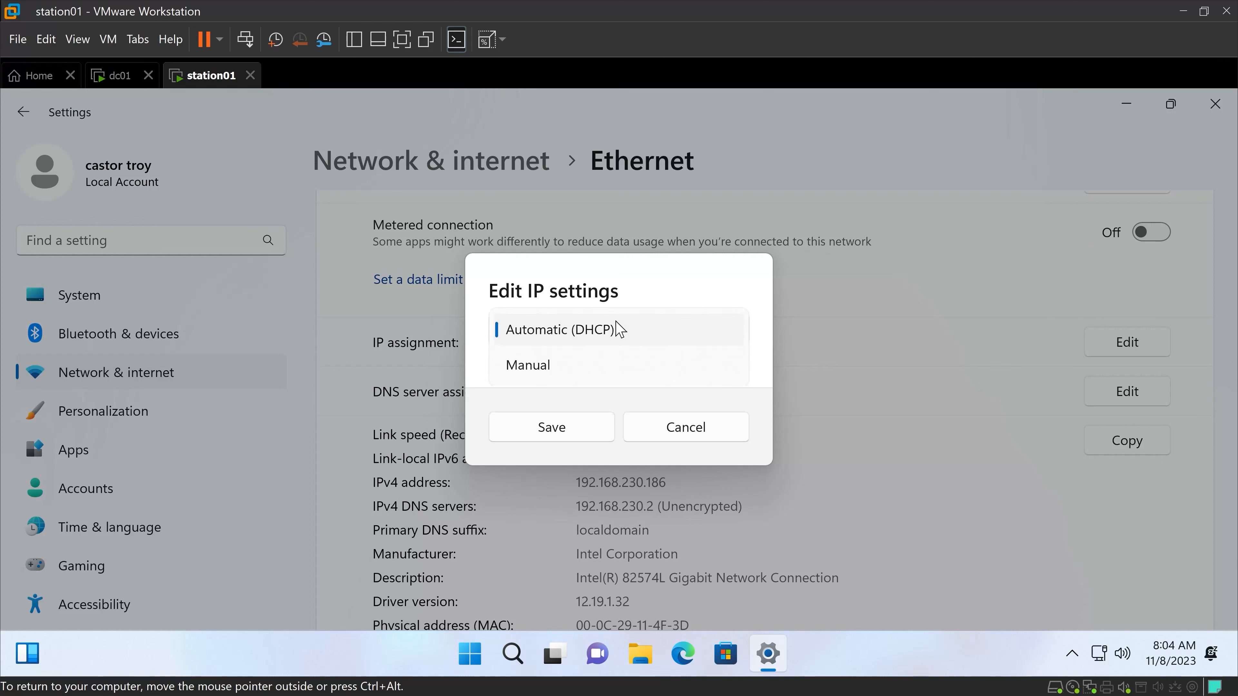
{"action": "left_click", "coordinate": [575, 370]}
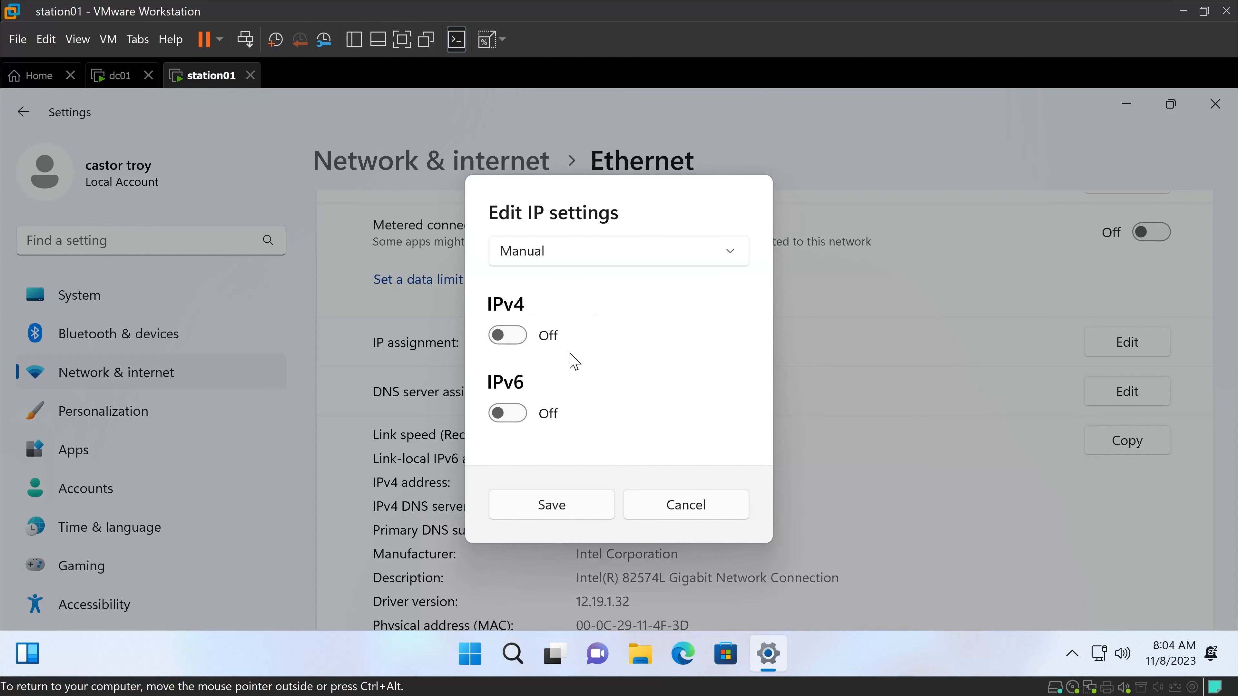
{"action": "left_click", "coordinate": [506, 341]}
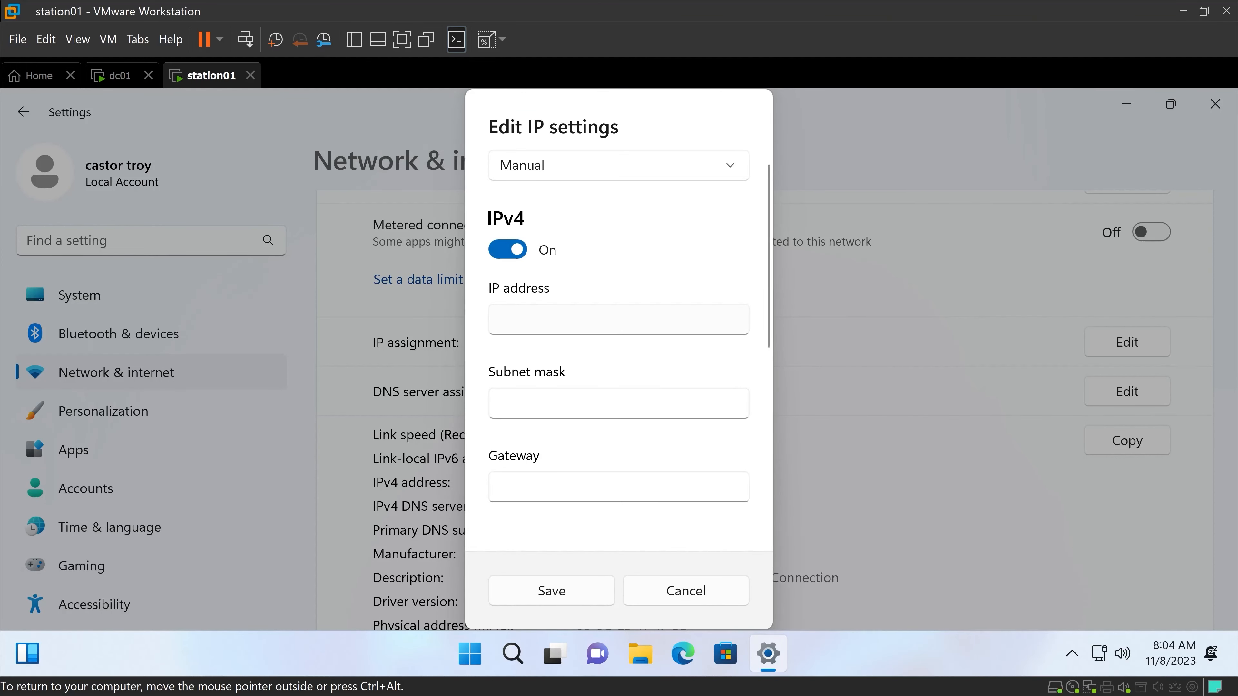
Set the static IPv4 address of station01 to 192.168.230.211.
{"action": "left_click", "coordinate": [575, 319]}
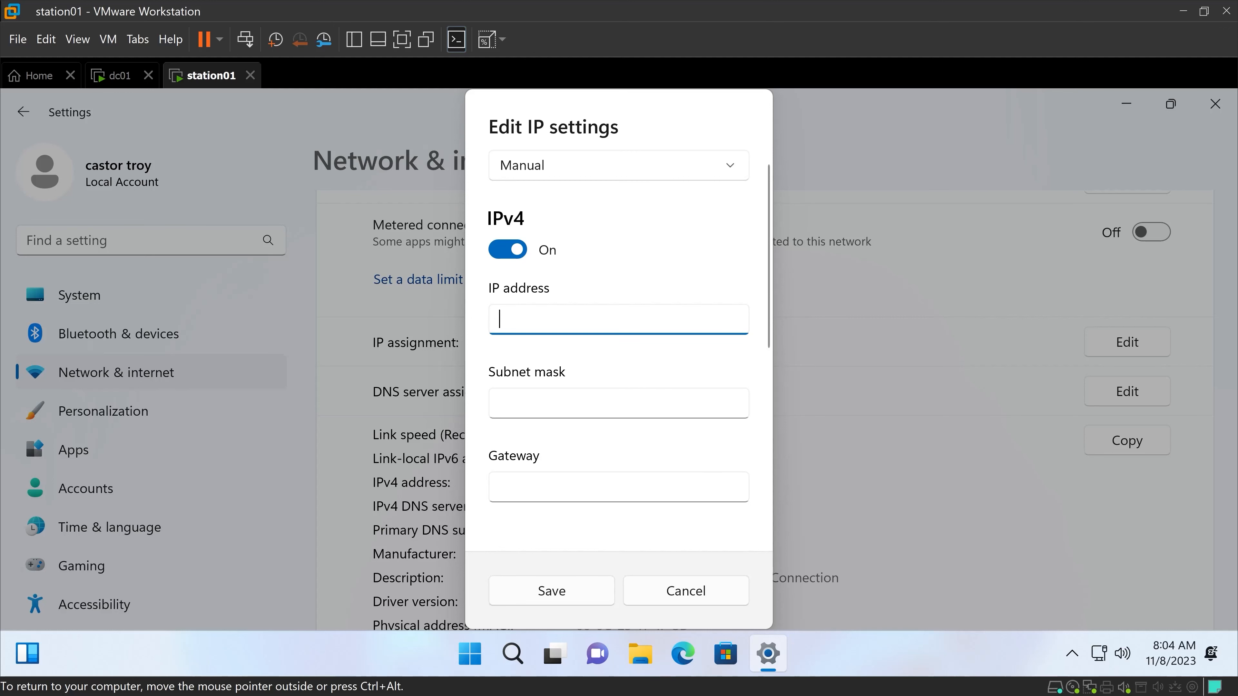
{"action": "type", "text": "192.168.230"}
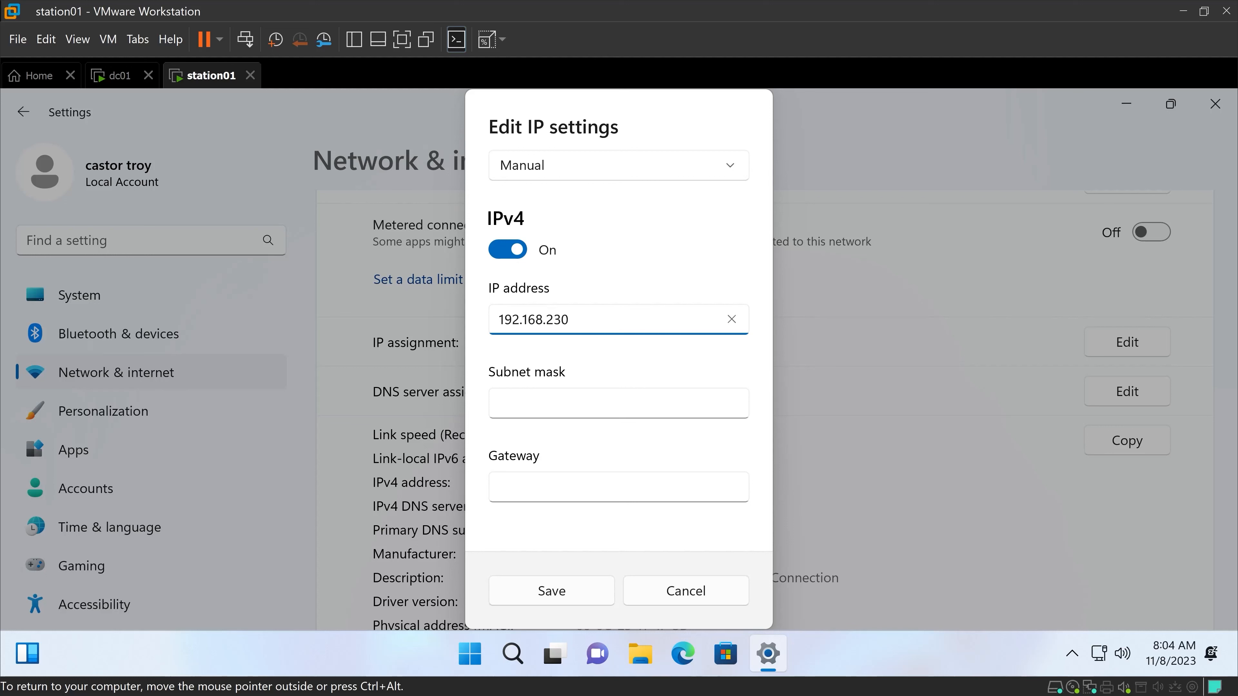
{"action": "type", "text": ".210"}
{"action": "key", "text": "BackSpace"}
{"action": "type", "text": "1"}
{"action": "key", "text": "Tab"}
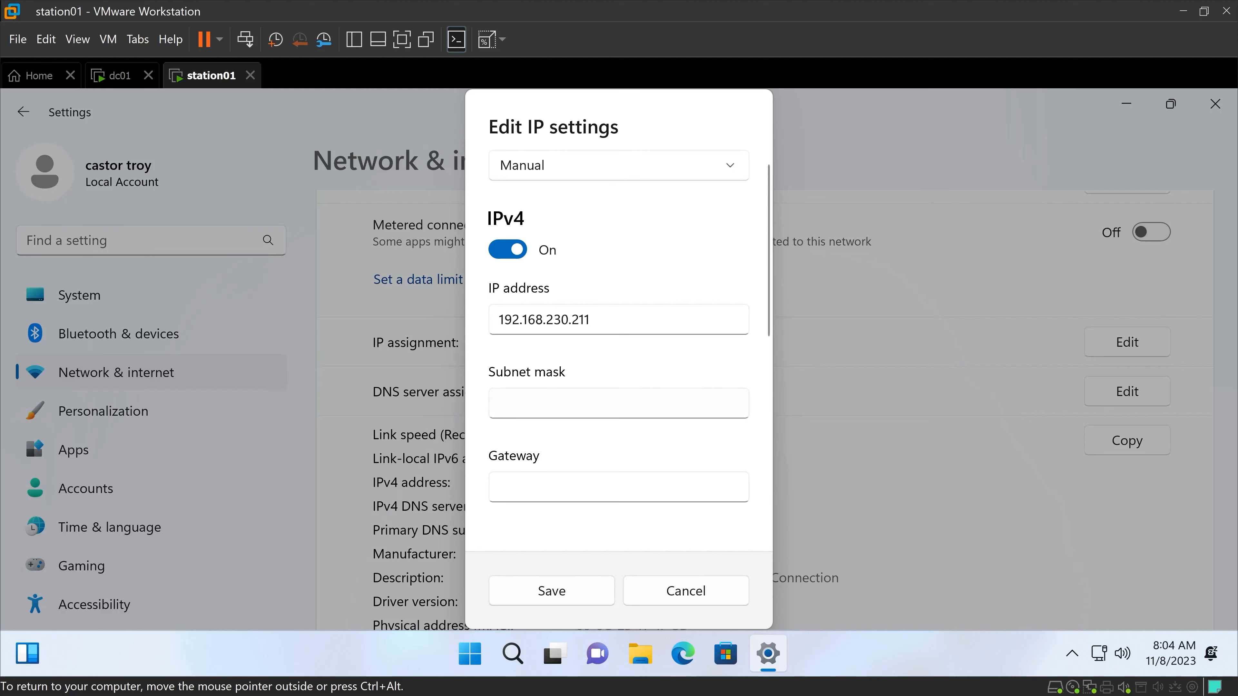
Set the subnet mask to 255.255.255.0 in the manual IPv4 settings.
{"action": "type", "text": "255."}
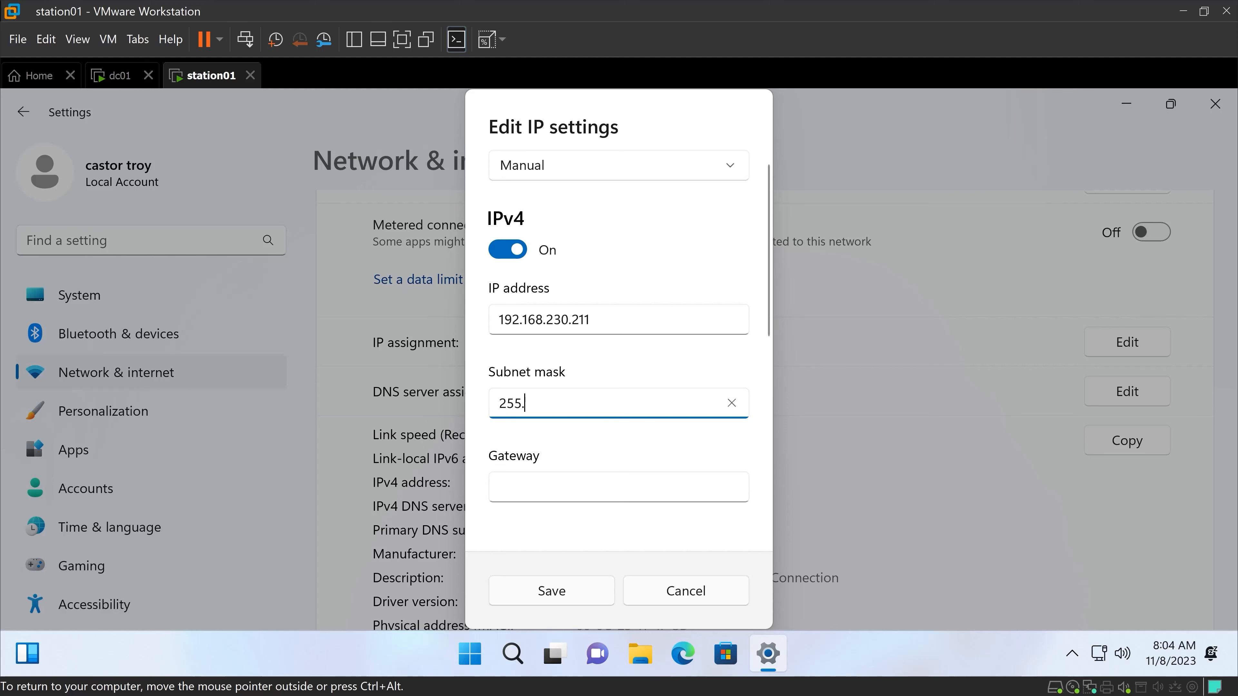
{"action": "type", "text": "255.255.0"}
{"action": "scroll", "coordinate": [543, 459], "scroll_direction": "down", "scroll_amount": 1}
{"action": "key", "text": "Tab"}
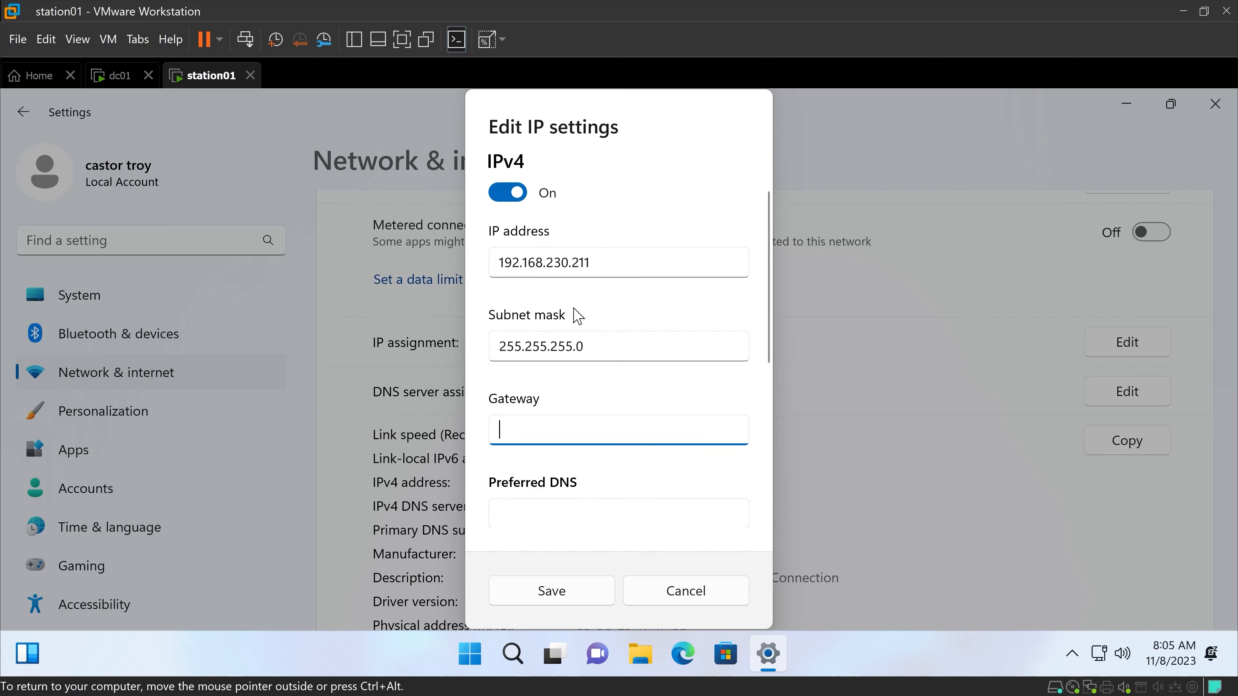
Set the gateway to 192.168.230.2, reusing the copied IP address.
{"action": "key", "text": "shift+Tab"}
{"action": "key", "text": "shift+Tab"}
{"action": "key", "text": "ctrl+c"}
{"action": "left_click", "coordinate": [573, 441]}
{"action": "key", "text": "ctrl+v"}
{"action": "key", "text": "BackSpace"}
{"action": "scroll", "coordinate": [615, 383], "scroll_direction": "down", "scroll_amount": 2}
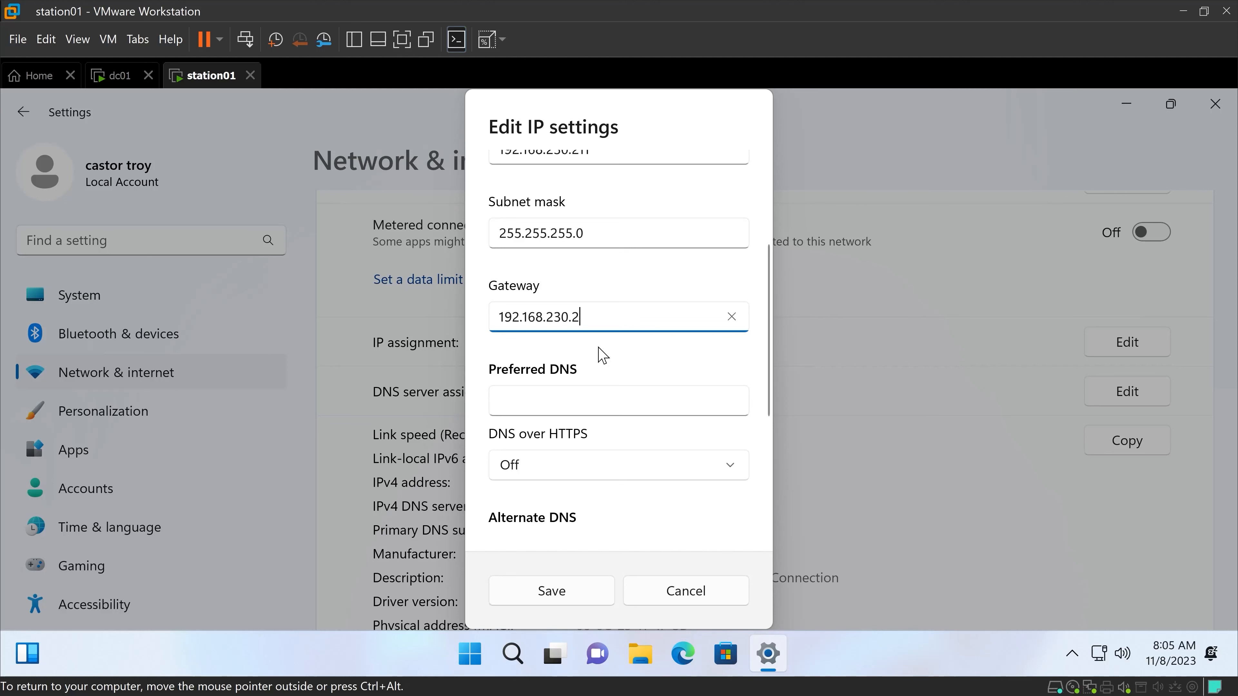
Set the preferred DNS to 192.168.230.210, then save the IP settings and close the Settings window.
{"action": "scroll", "coordinate": [610, 300], "scroll_direction": "up", "scroll_amount": 3}
{"action": "key", "text": "shift+Tab"}
{"action": "key", "text": "shift+Tab"}
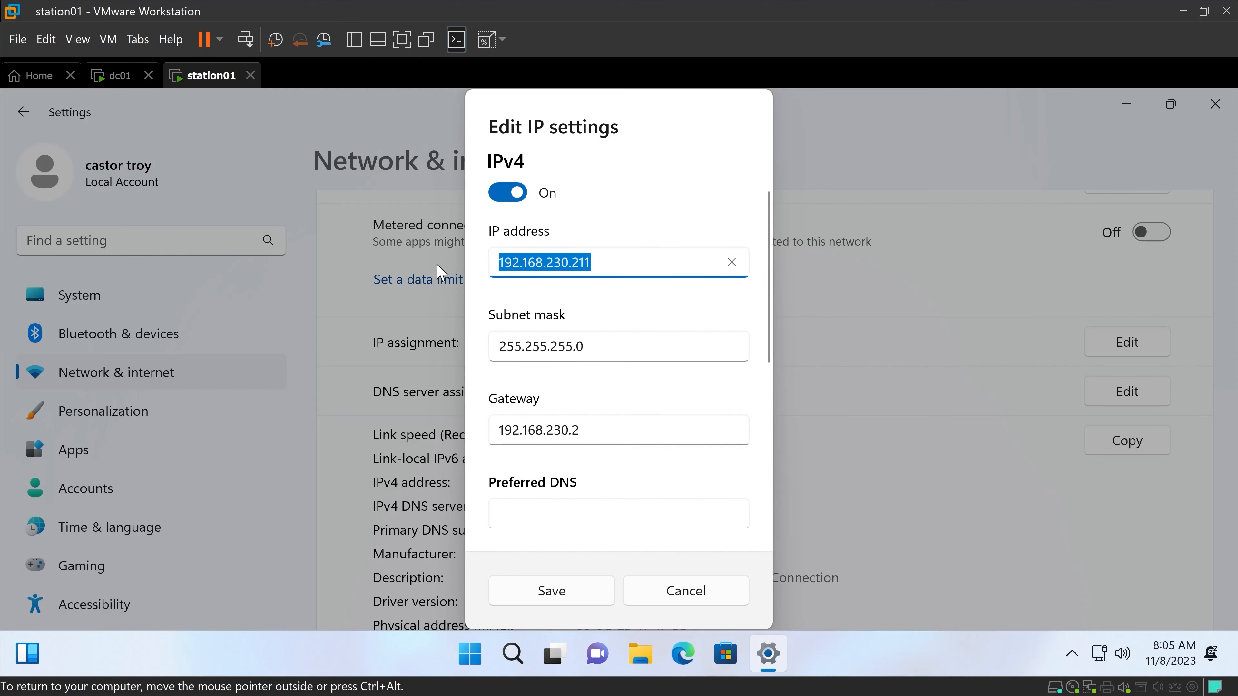
{"action": "scroll", "coordinate": [613, 299], "scroll_direction": "down", "scroll_amount": 3}
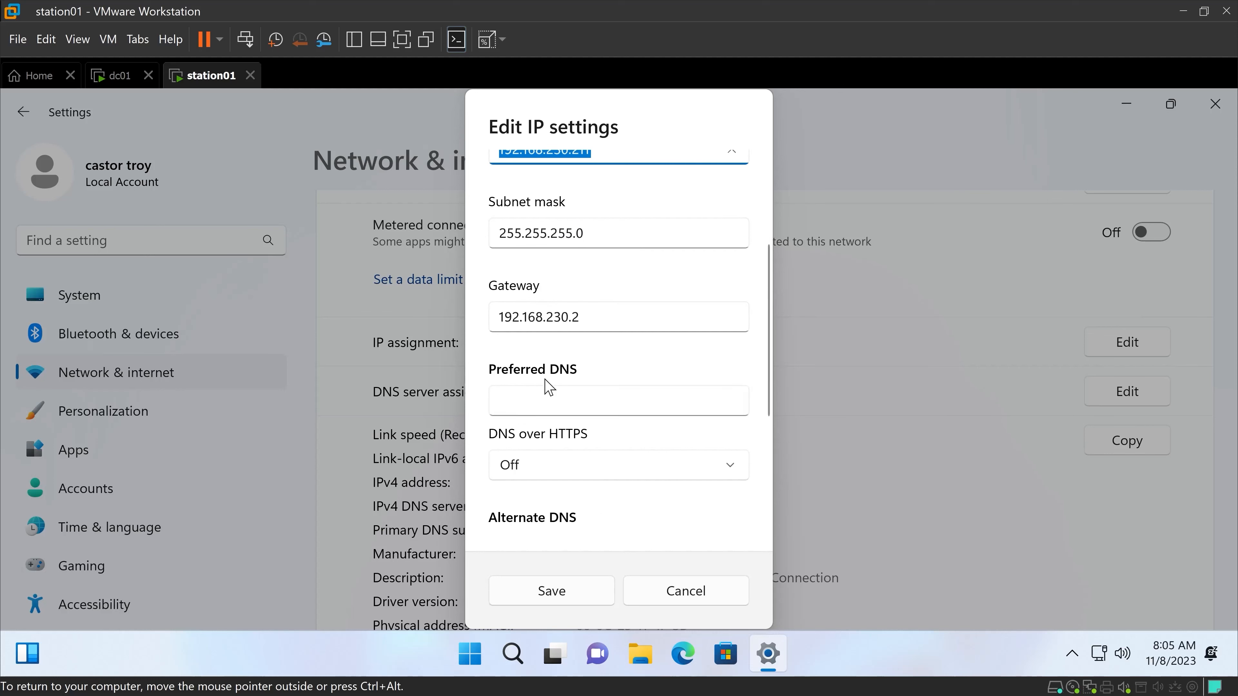
{"action": "left_click", "coordinate": [550, 390]}
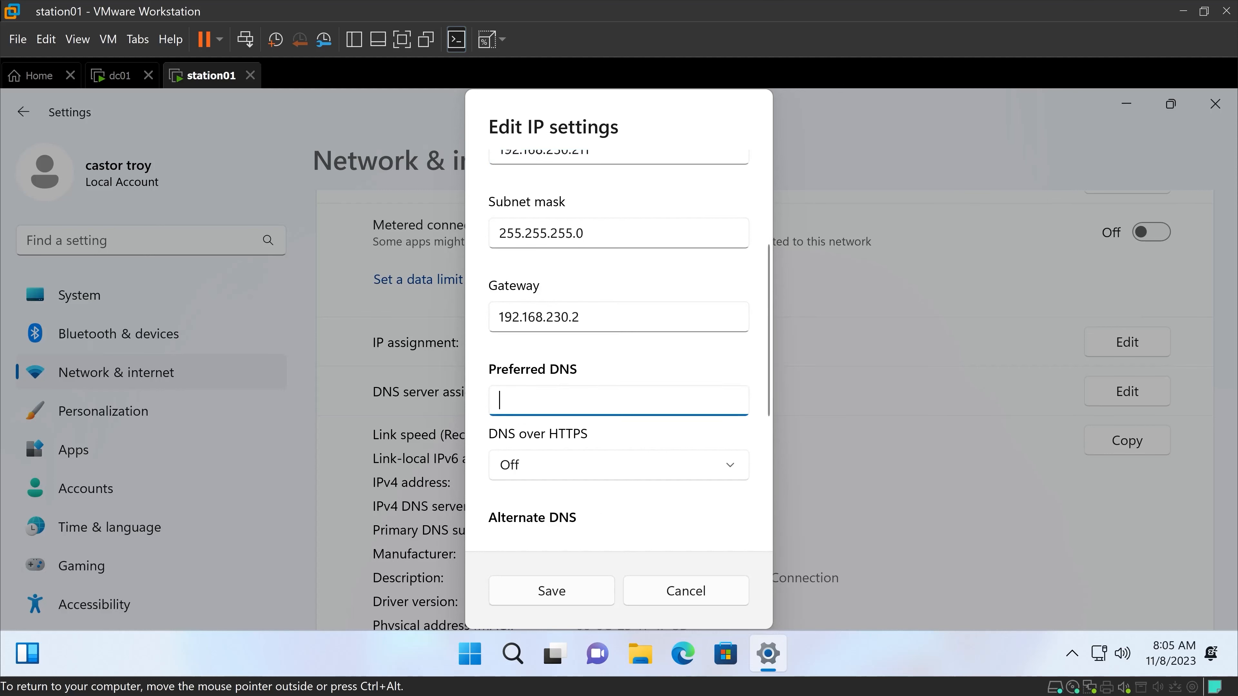
{"action": "key", "text": "ctrl+v"}
{"action": "key", "text": "BackSpace"}
{"action": "type", "text": "0"}
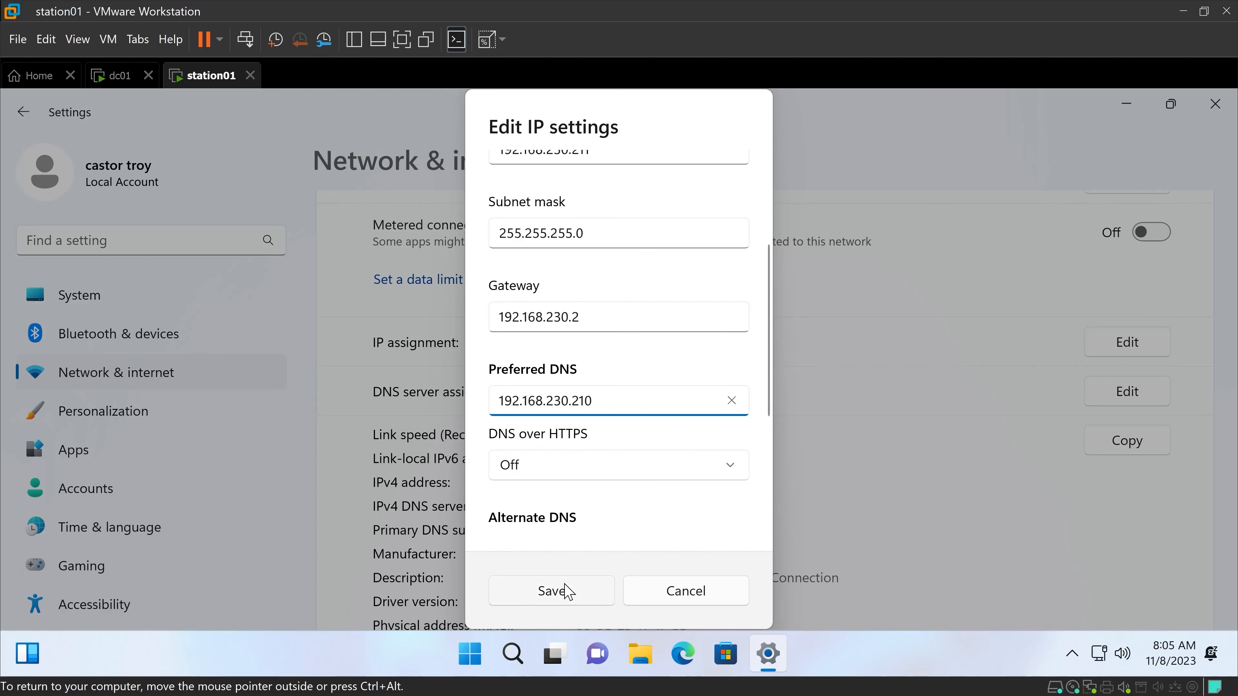
{"action": "left_click", "coordinate": [551, 591]}
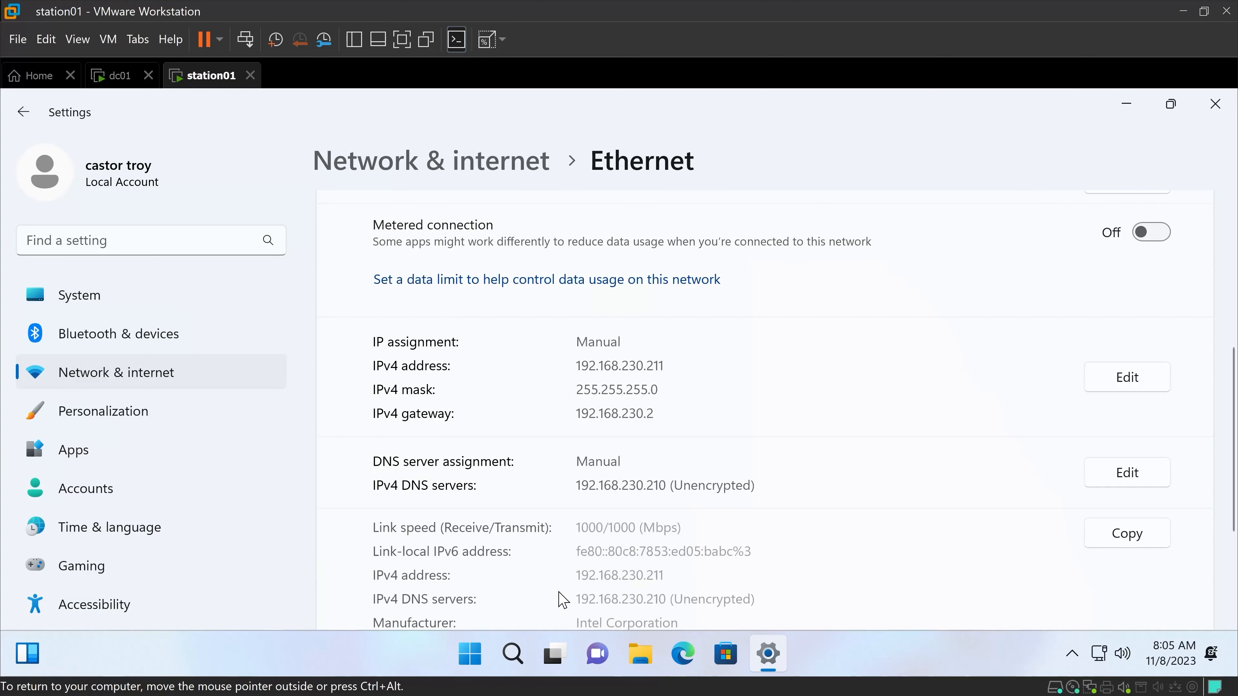
{"action": "left_click", "coordinate": [1204, 114]}
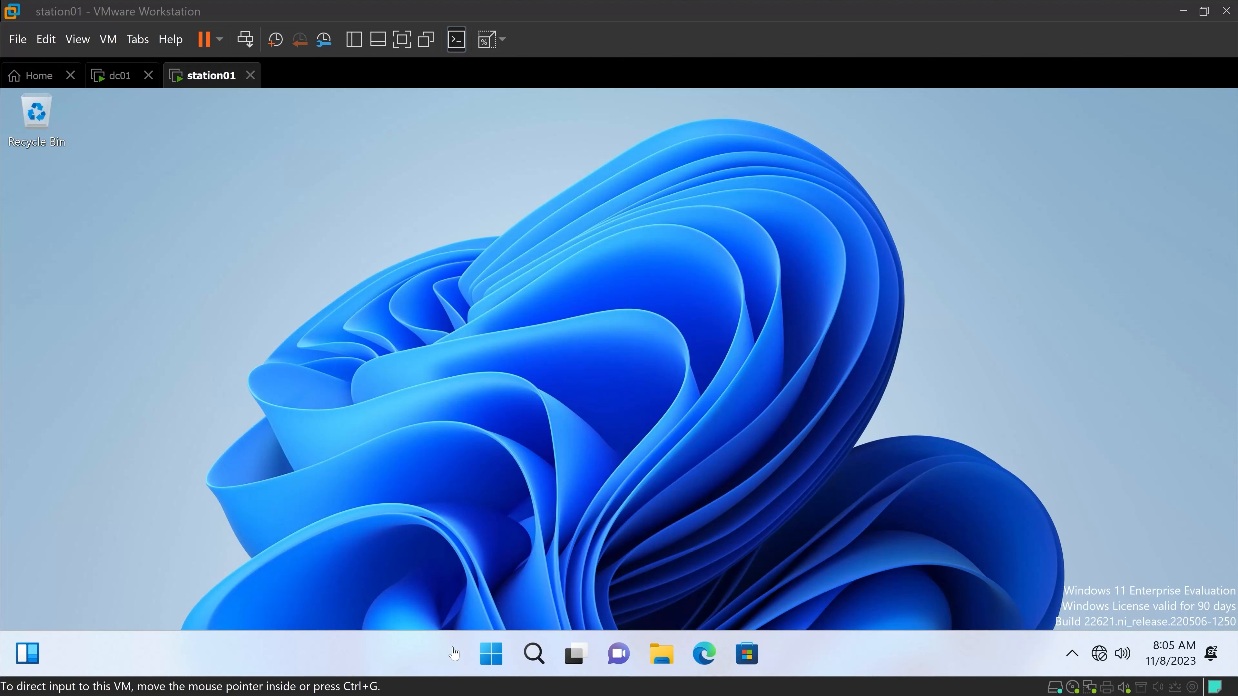
Set the computer name to station01 in the Computer Name/Domain Changes dialog of the advanced system settings.
{"action": "left_click", "coordinate": [491, 655]}
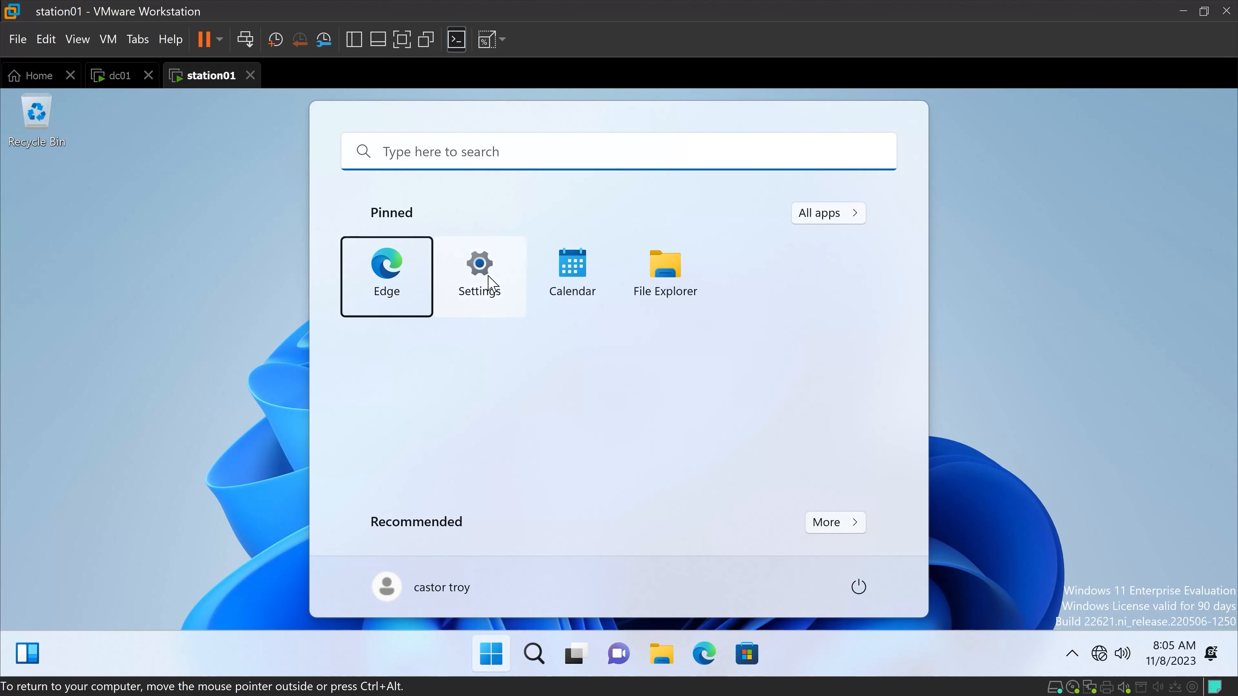
{"action": "left_click", "coordinate": [489, 286]}
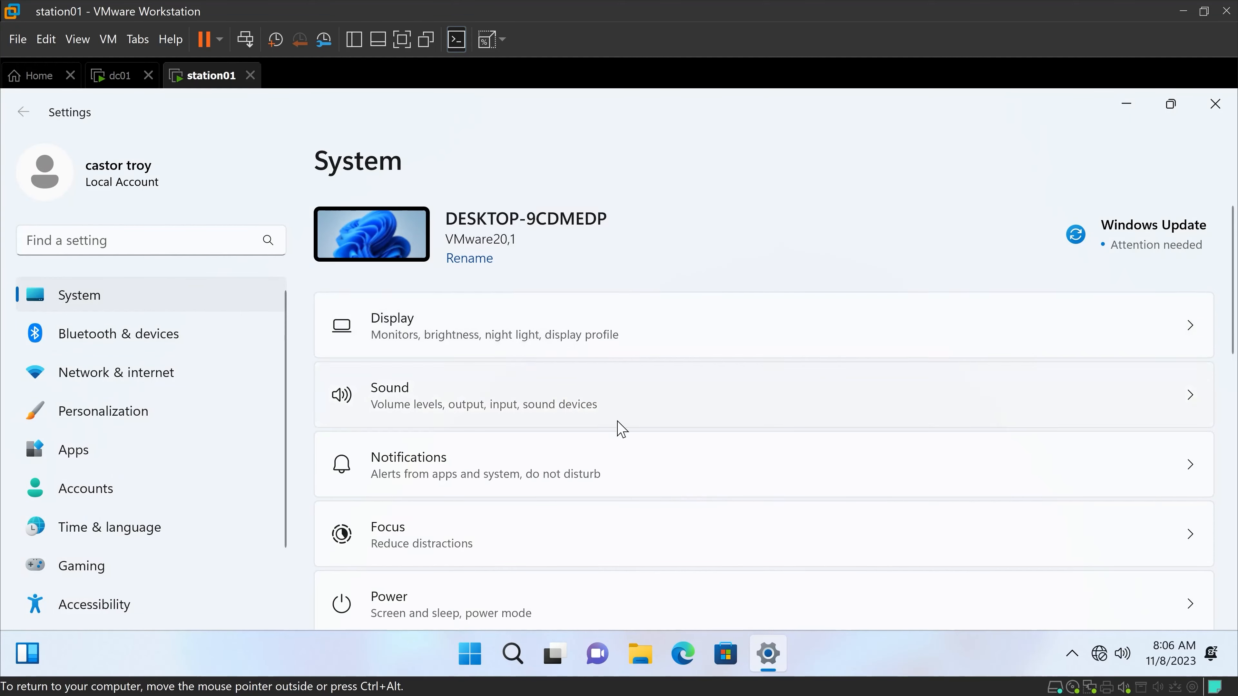
{"action": "scroll", "coordinate": [622, 429], "scroll_direction": "down", "scroll_amount": 10}
{"action": "left_click", "coordinate": [463, 560]}
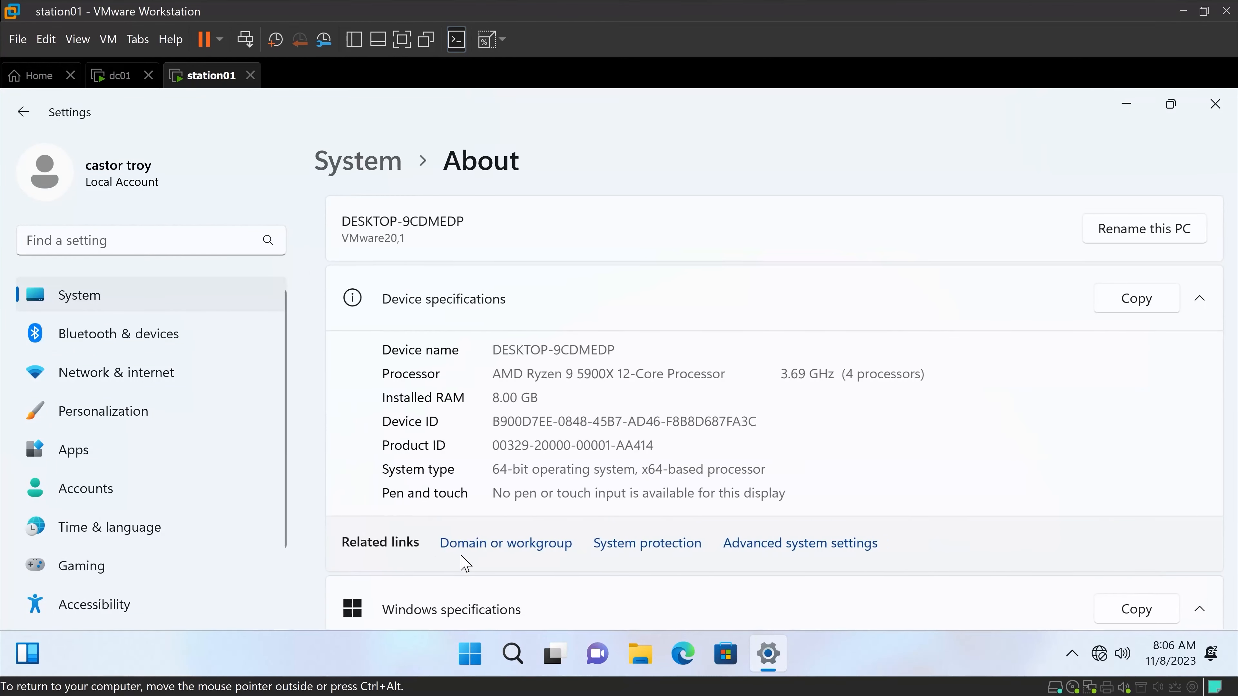
{"action": "scroll", "coordinate": [519, 392], "scroll_direction": "down", "scroll_amount": 1}
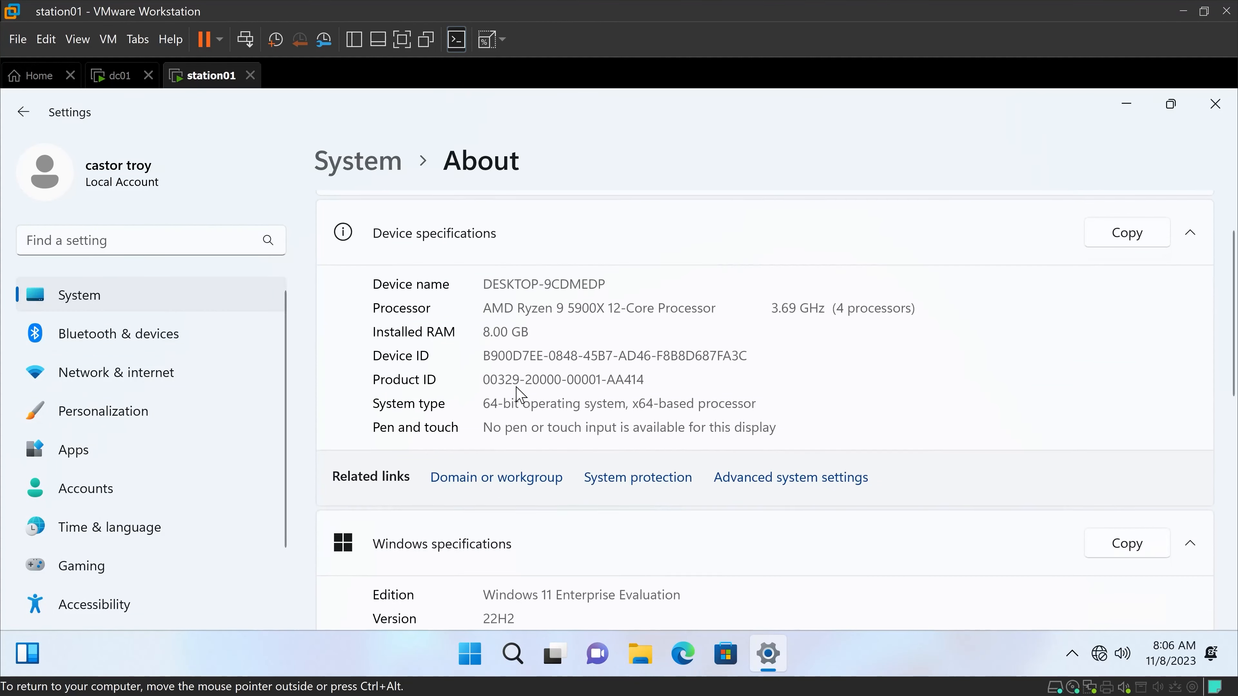
{"action": "left_click", "coordinate": [787, 483]}
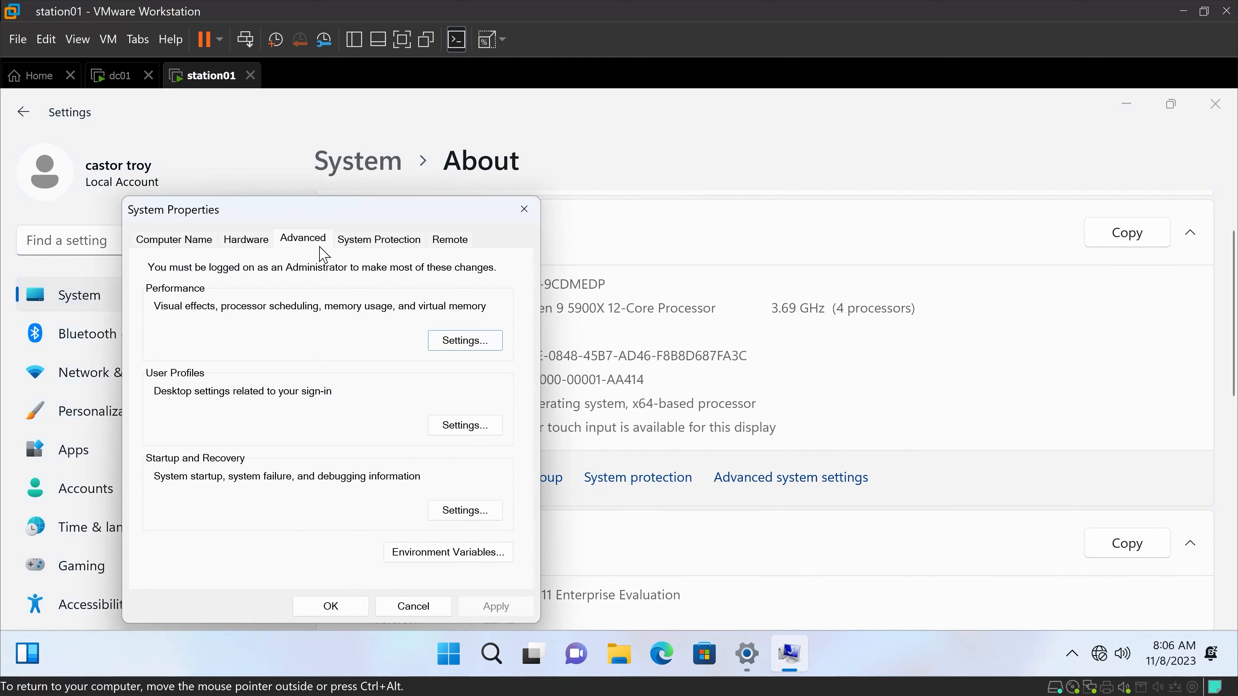
{"action": "left_click", "coordinate": [170, 242]}
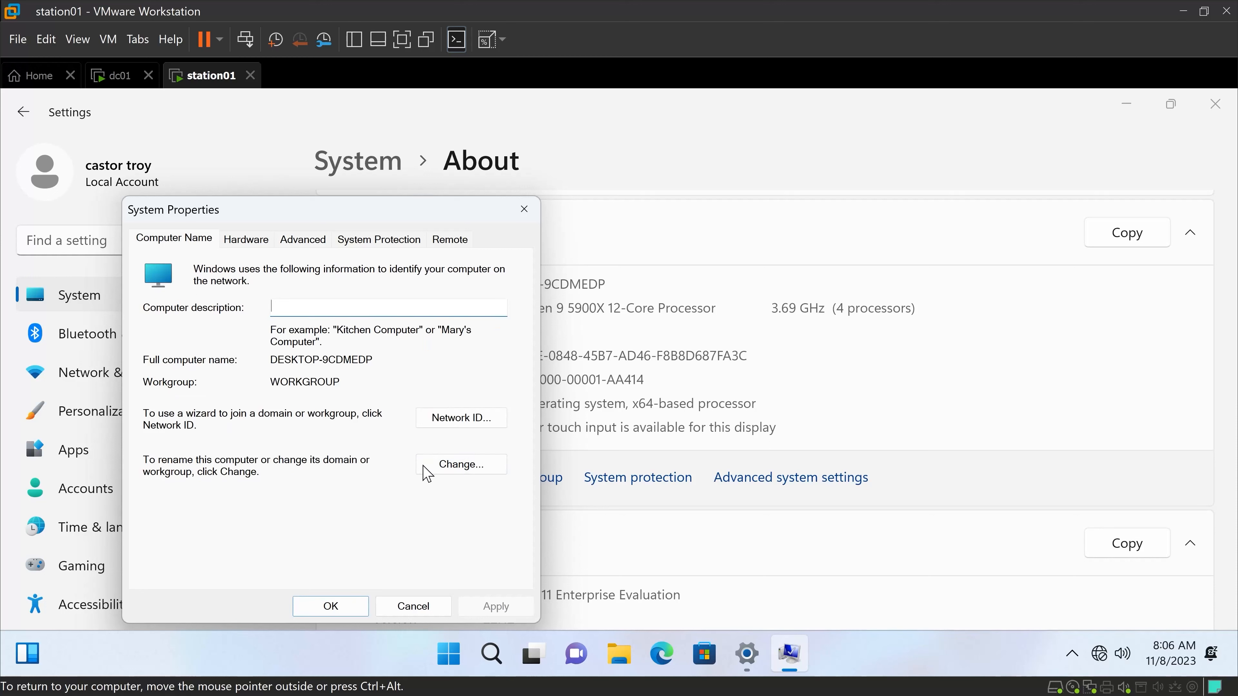
{"action": "left_click", "coordinate": [448, 470]}
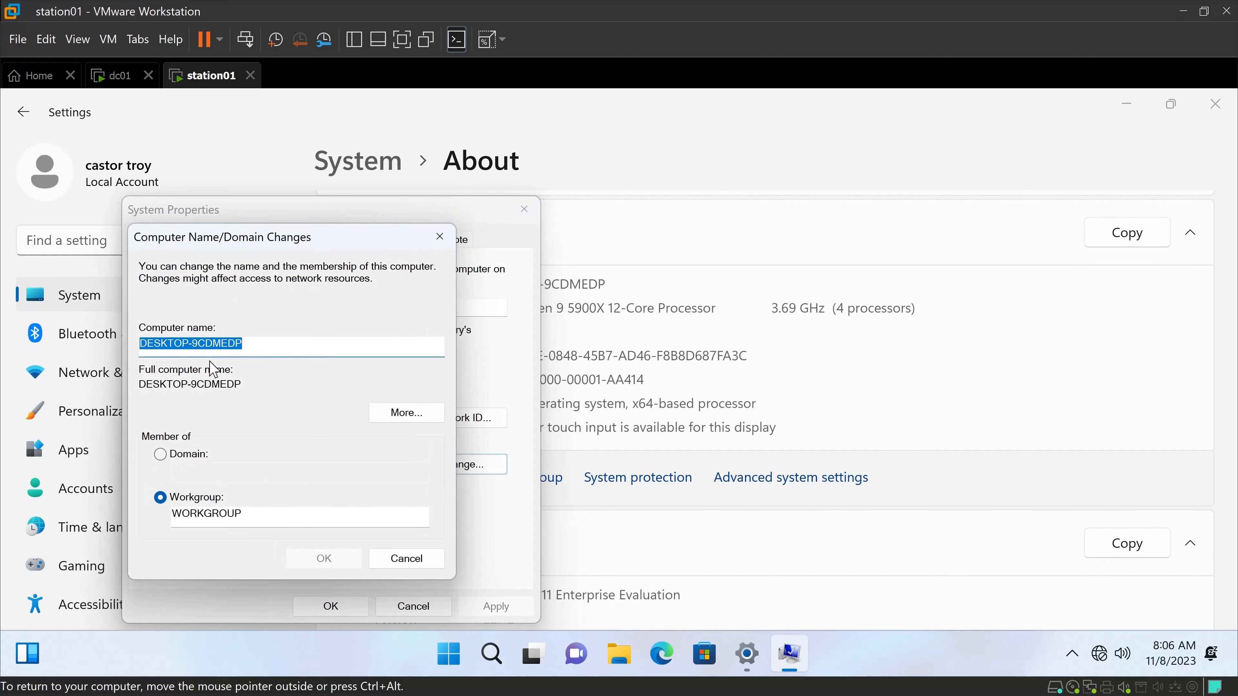
{"action": "type", "text": "station"}
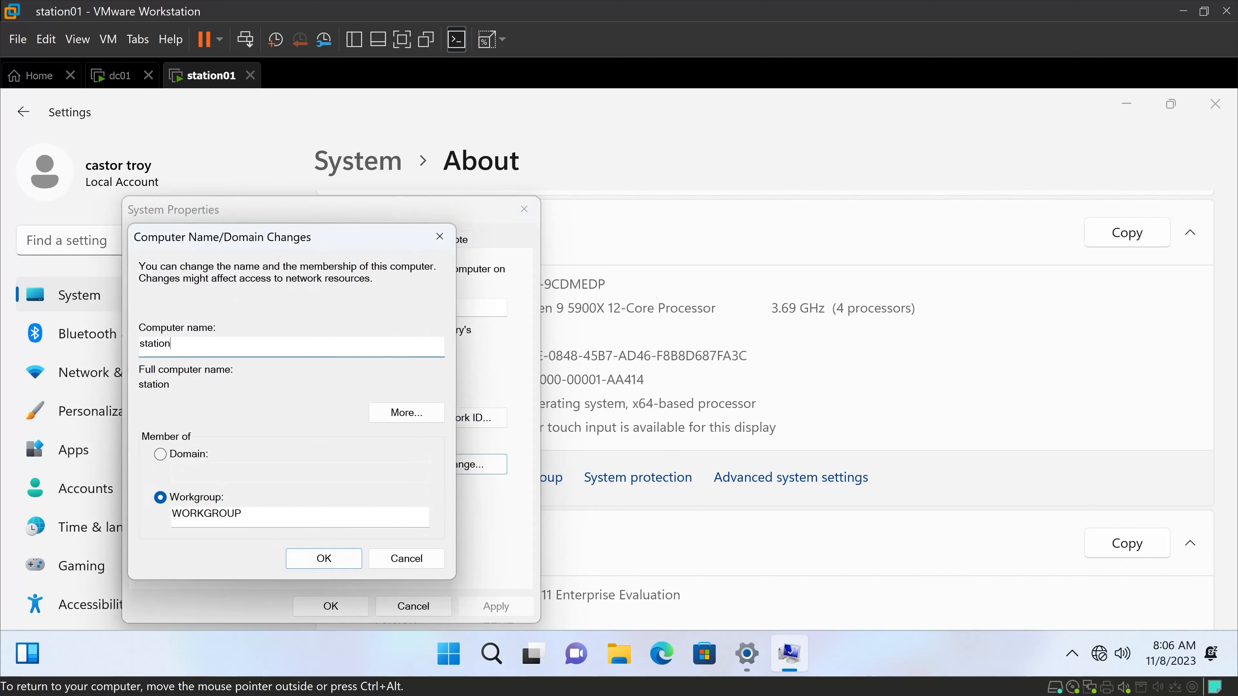
{"action": "type", "text": "01"}
Make the computer a member of the domain gitgud.com and submit the name and domain changes.
{"action": "left_click", "coordinate": [164, 458]}
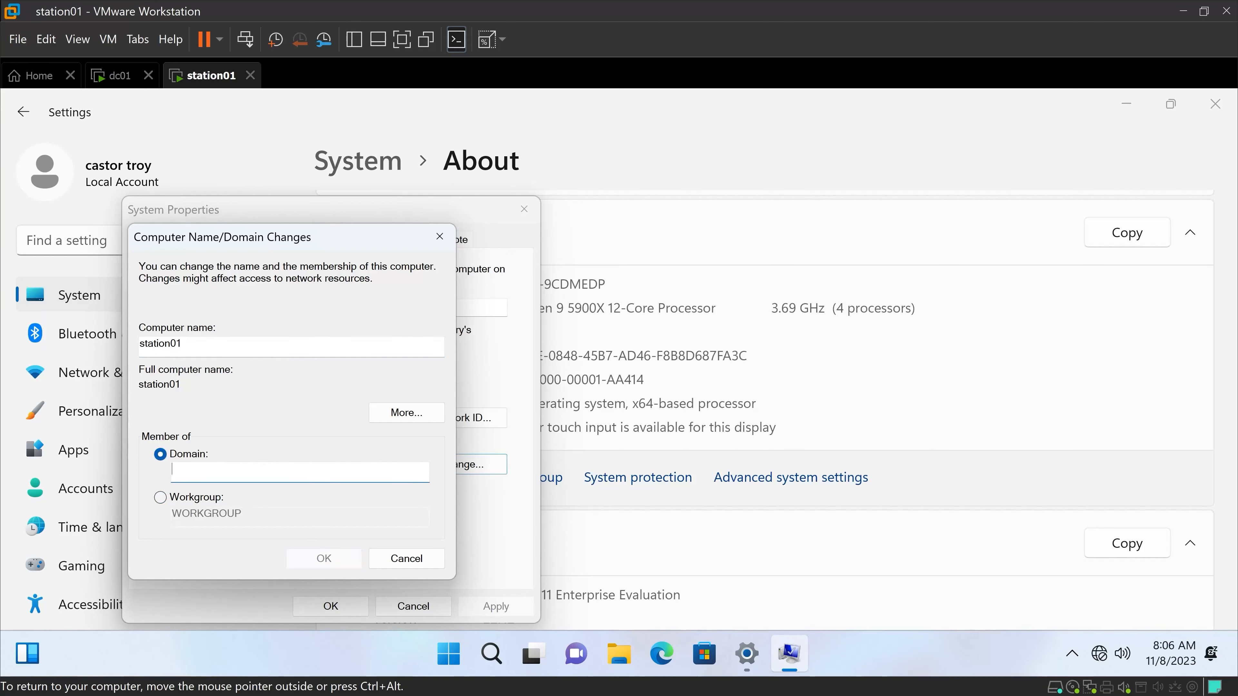
{"action": "type", "text": "gitgud.com"}
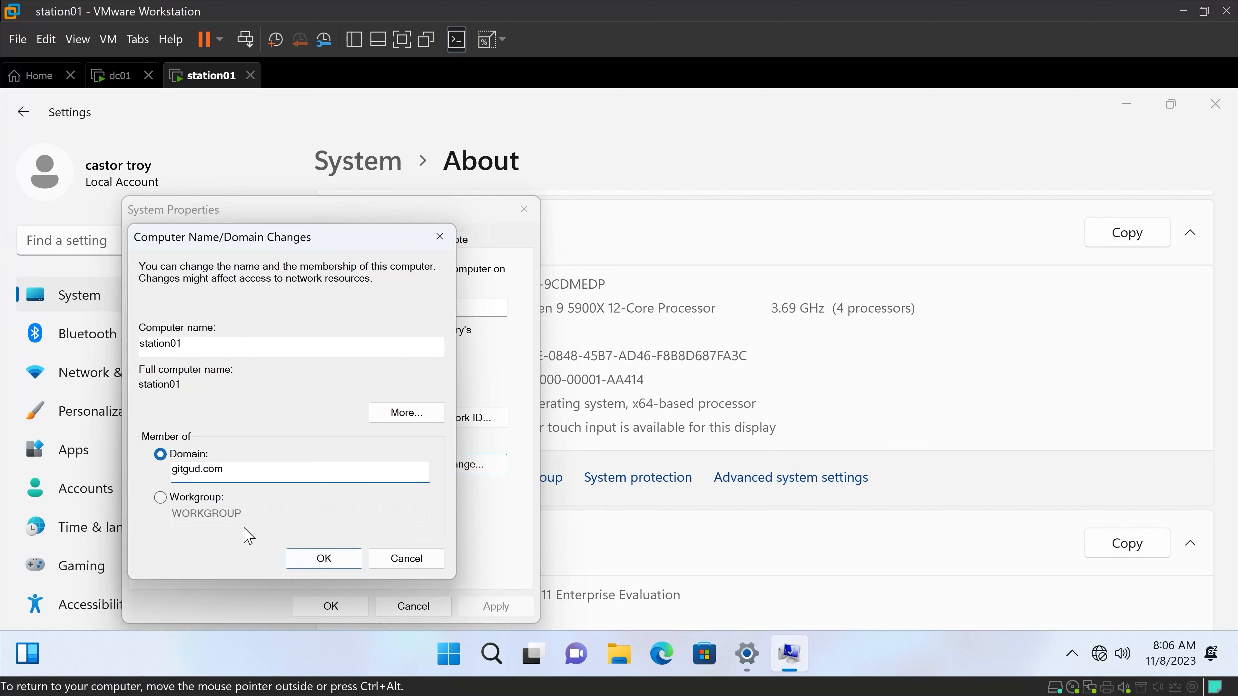
{"action": "left_click", "coordinate": [319, 560]}
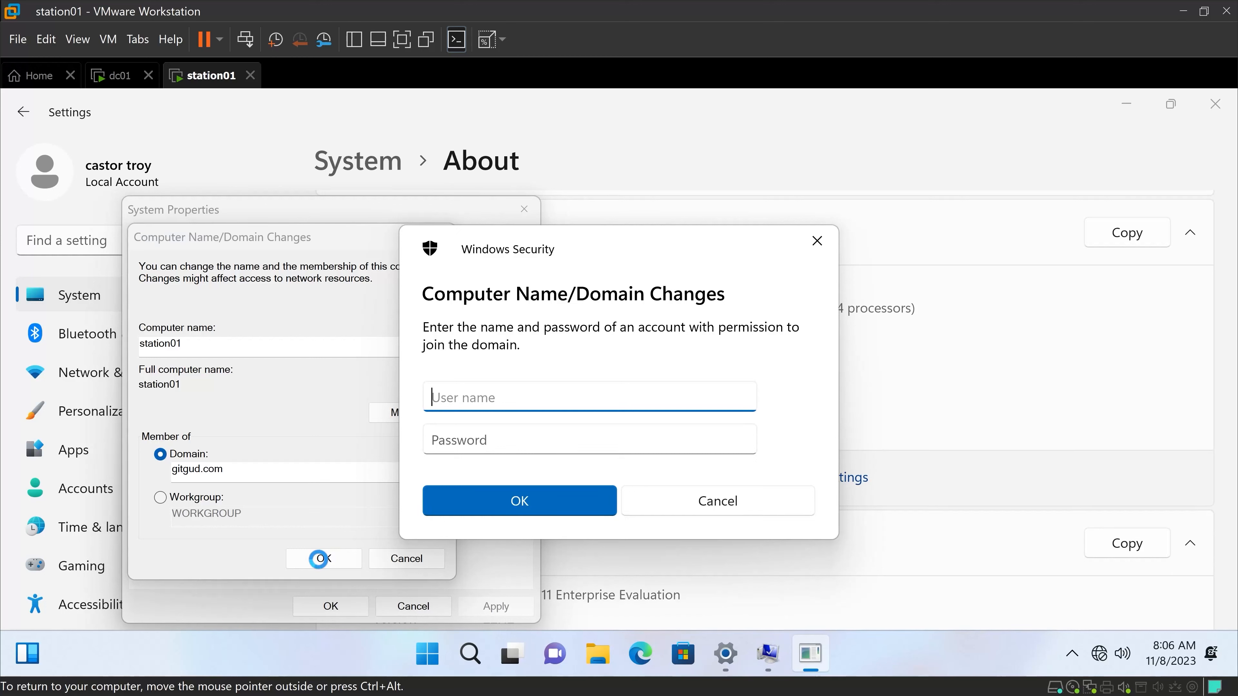
Enter the user name of an account with permission to join the domain.
{"action": "type", "text": "sarah"}
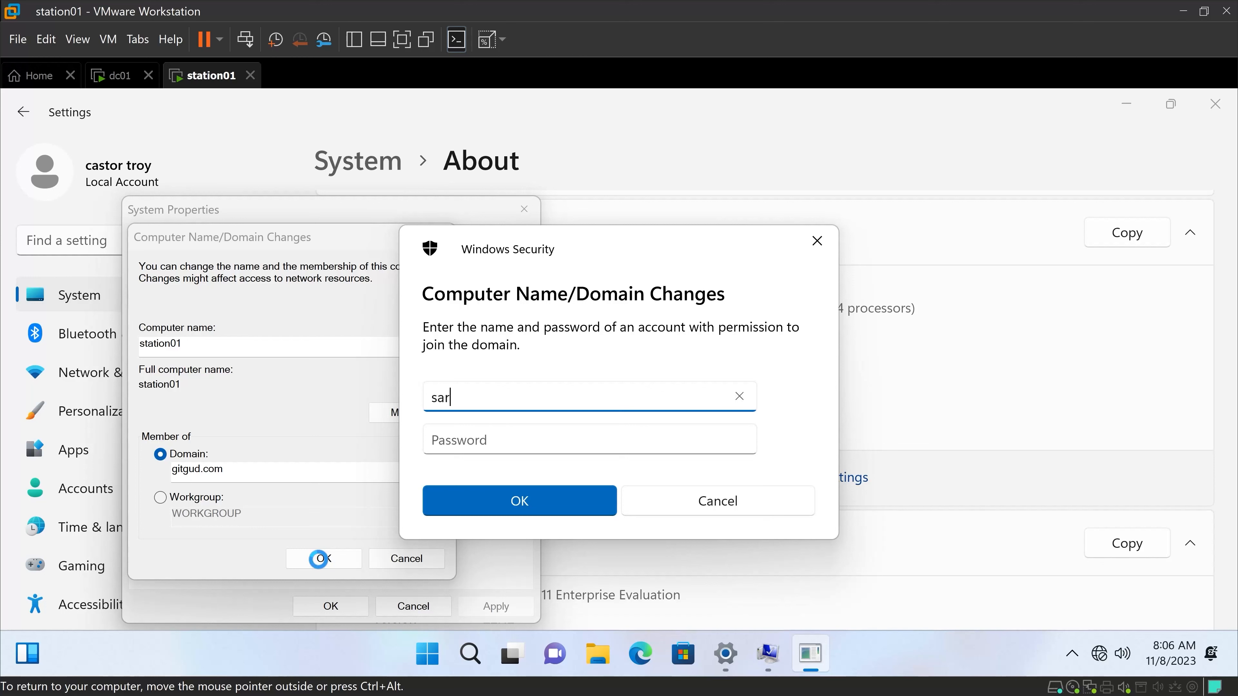